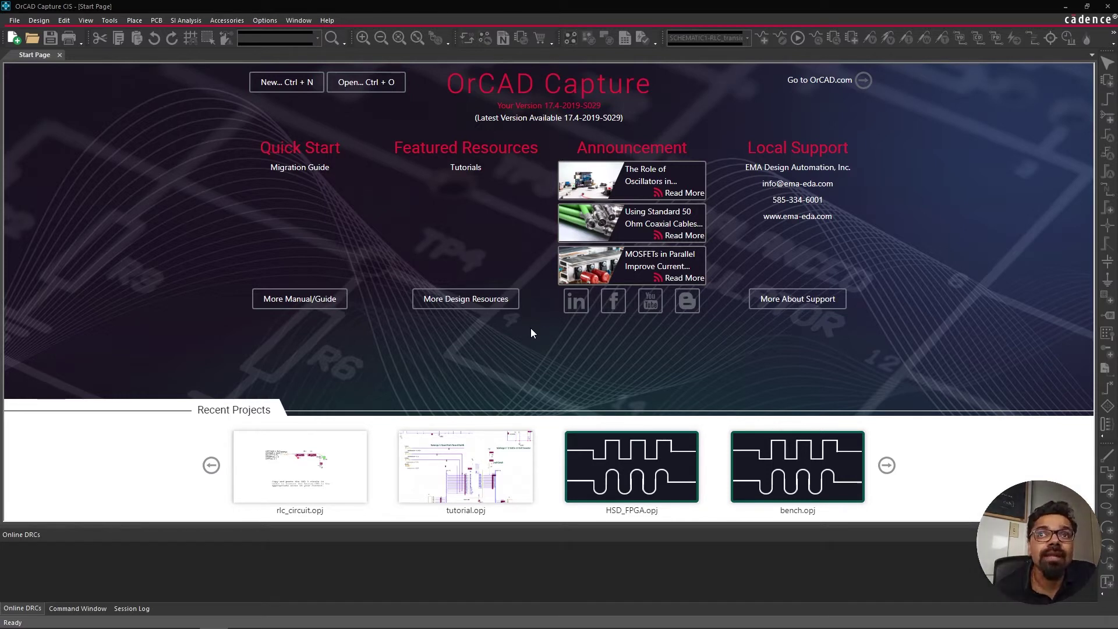
Step: Start a new project and enter the name RLC_yt
left_click(14, 20)
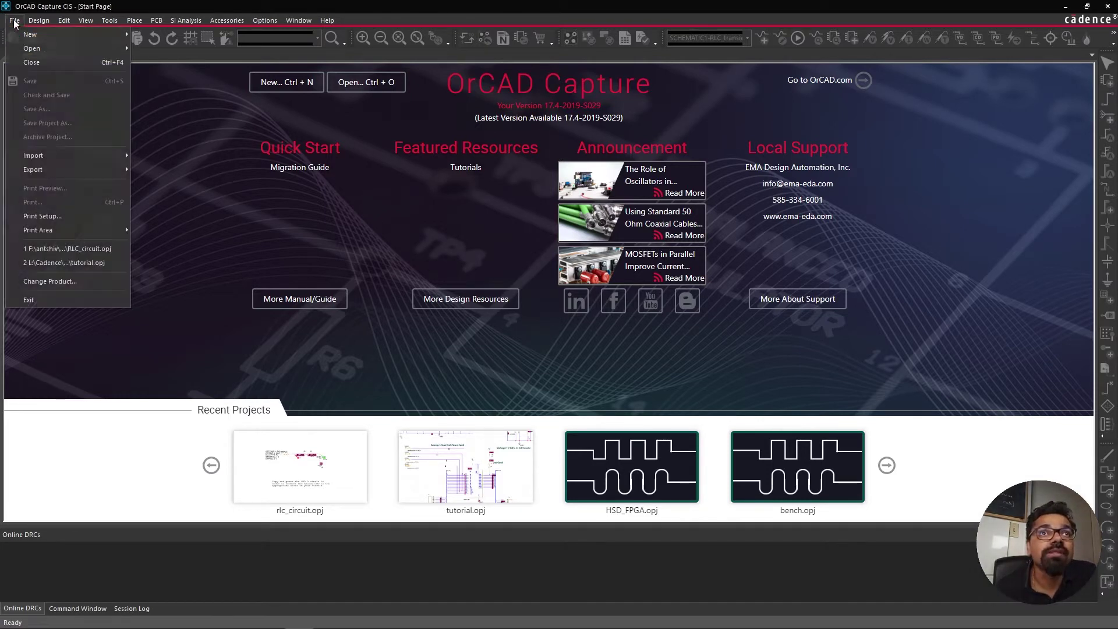
mouse_move(33, 37)
left_click(155, 36)
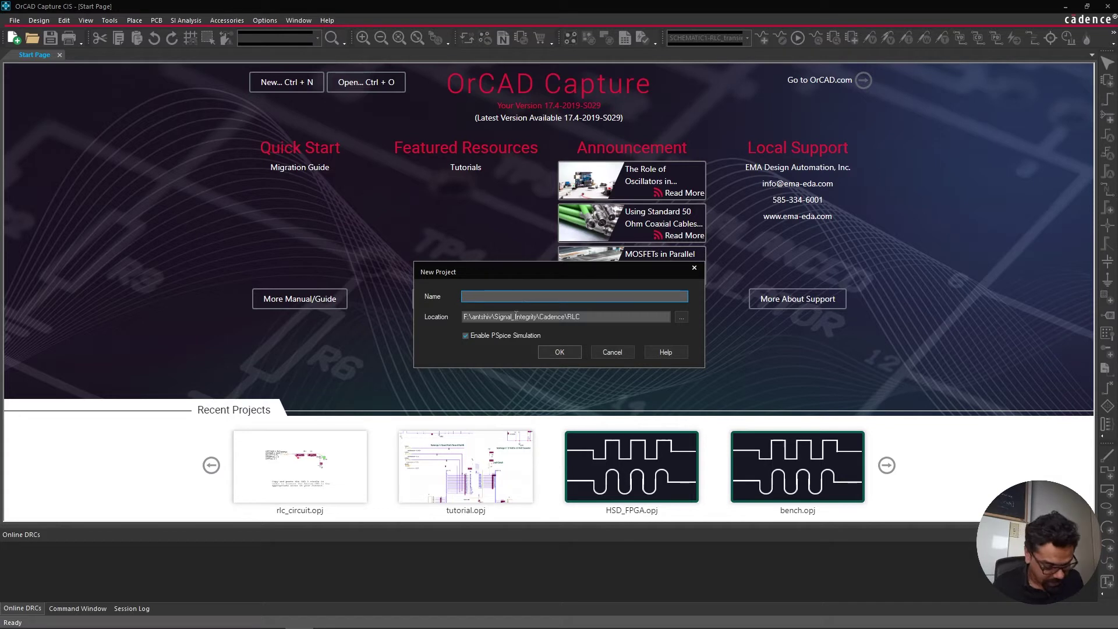
type("RLC_vt")
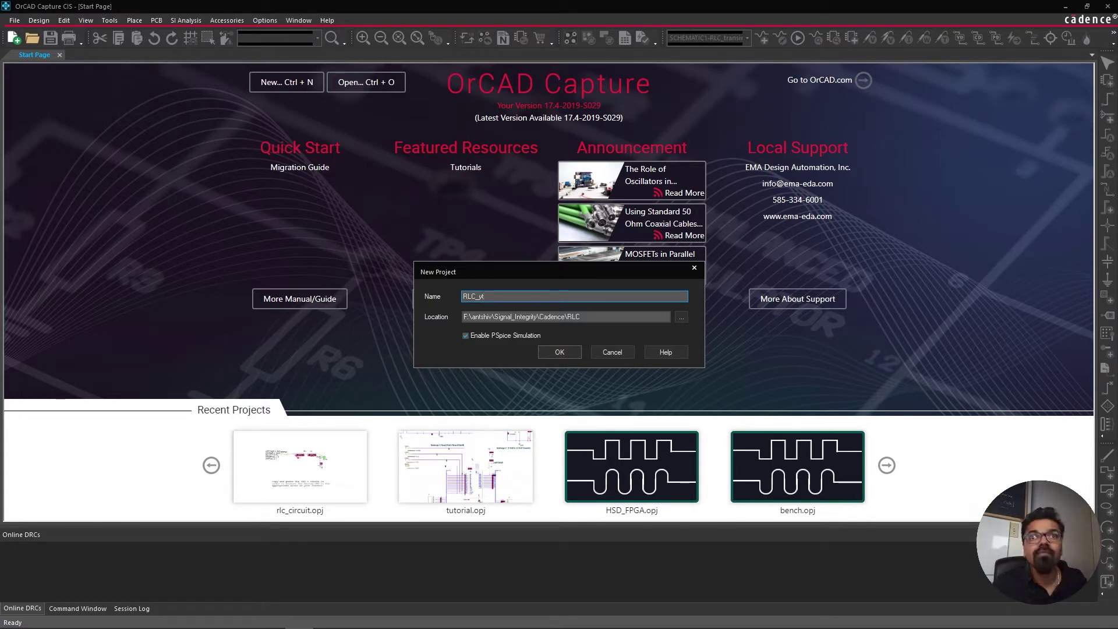
Step: Create a new RLC_yt folder under Cadence and select it as the project location
left_click(681, 317)
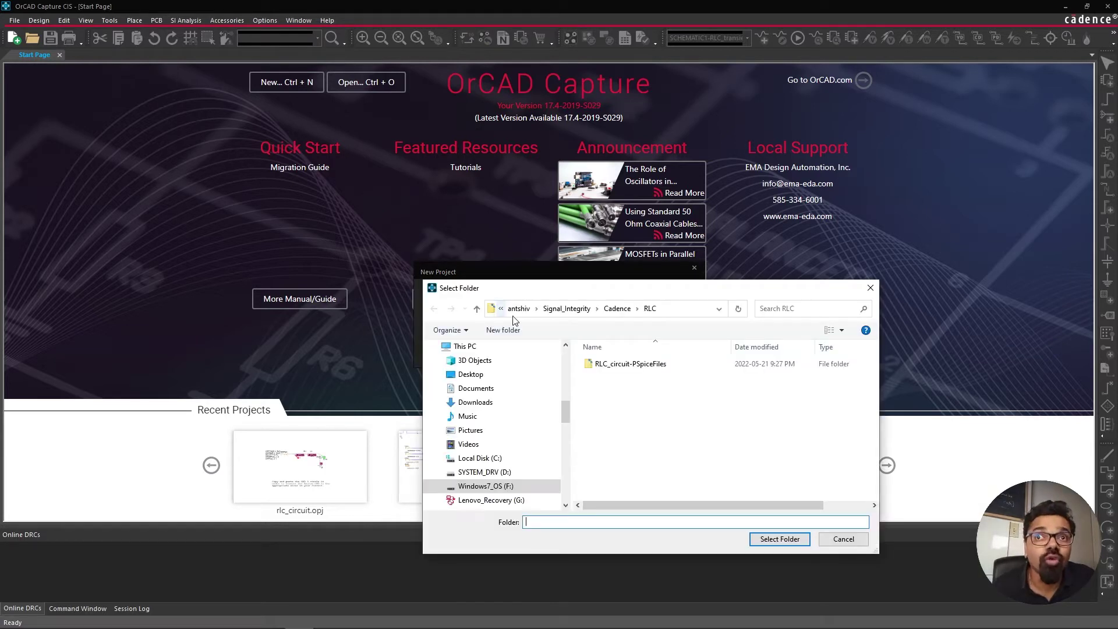
left_click(622, 314)
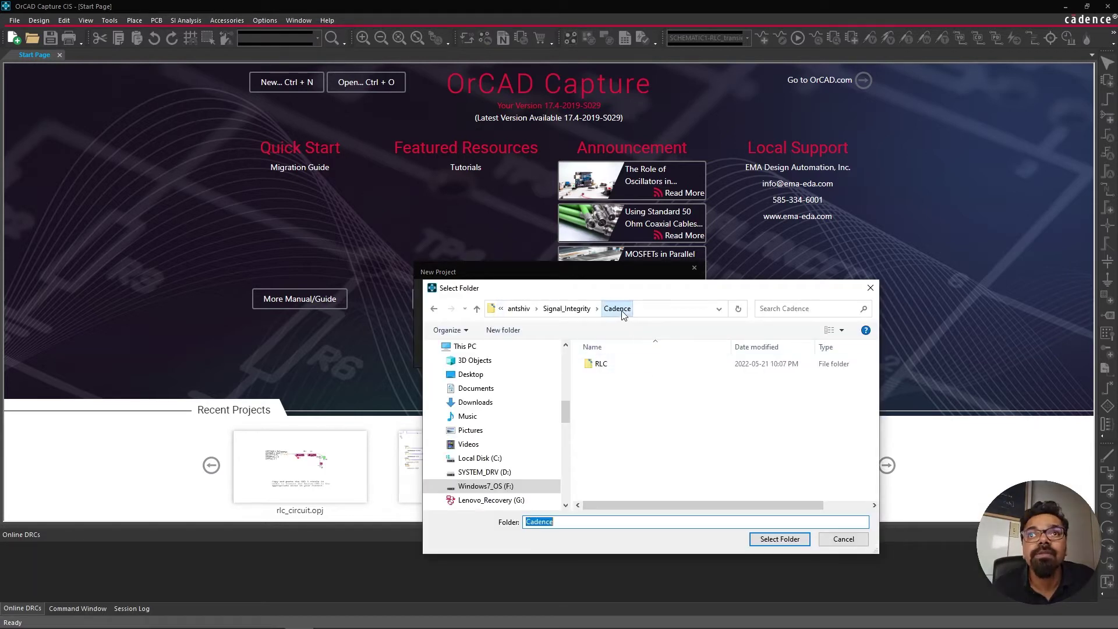
right_click(622, 386)
mouse_move(585, 590)
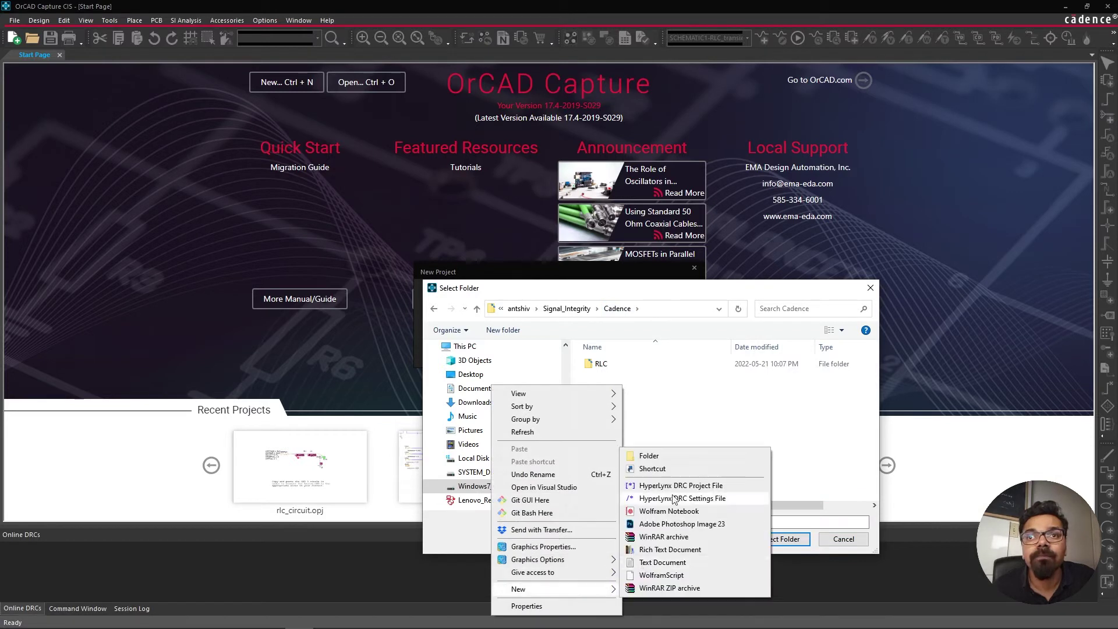
left_click(684, 457)
type("RLC")
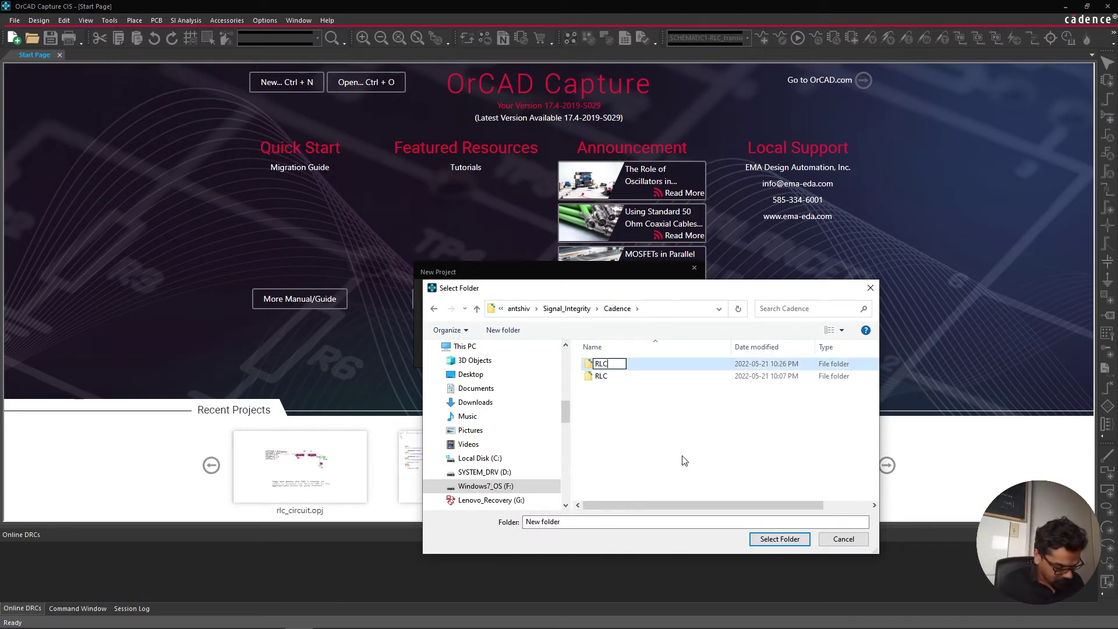
type("_yt")
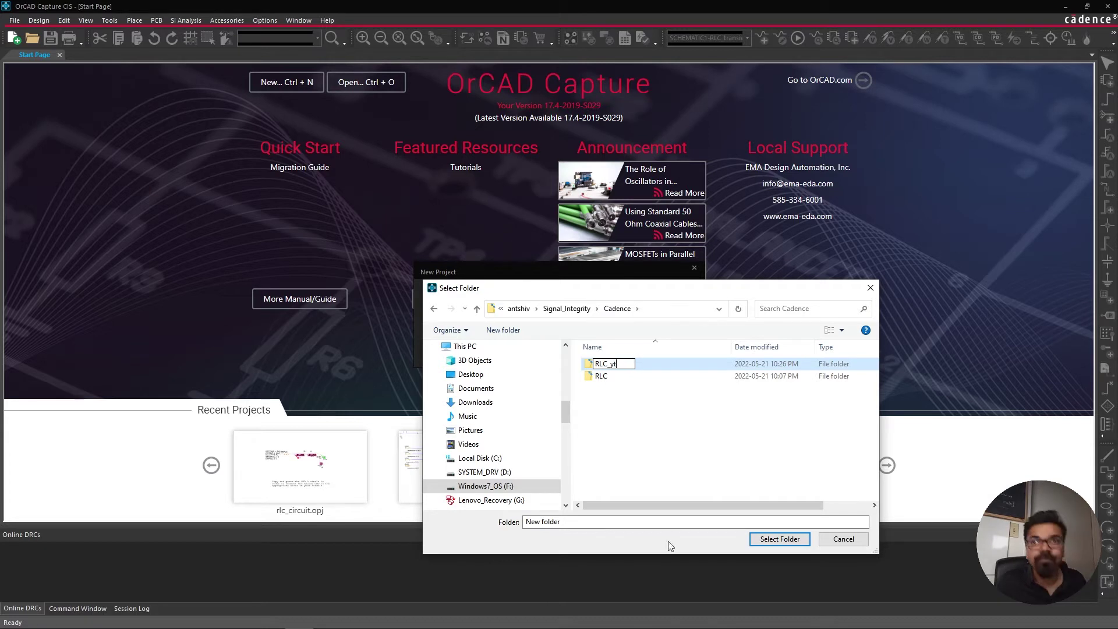
key("Return")
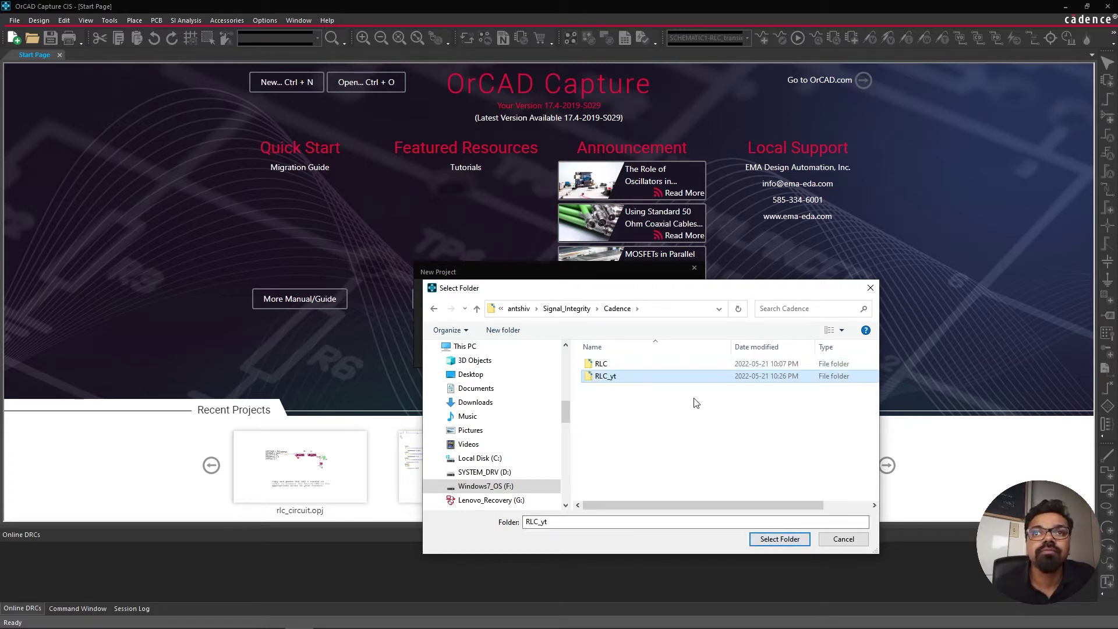
double_click(652, 377)
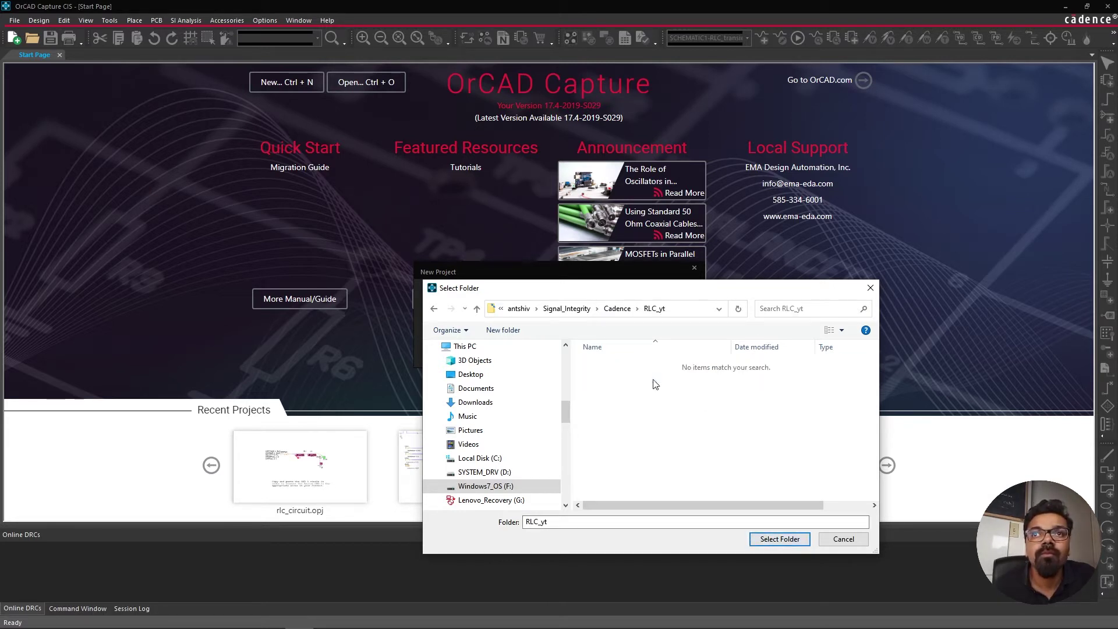
left_click(778, 538)
Step: Confirm the RLC_yt PSpice project with the AnalogGNDSymbol template and open SCHEMATIC1 PAGE1
left_click(576, 354)
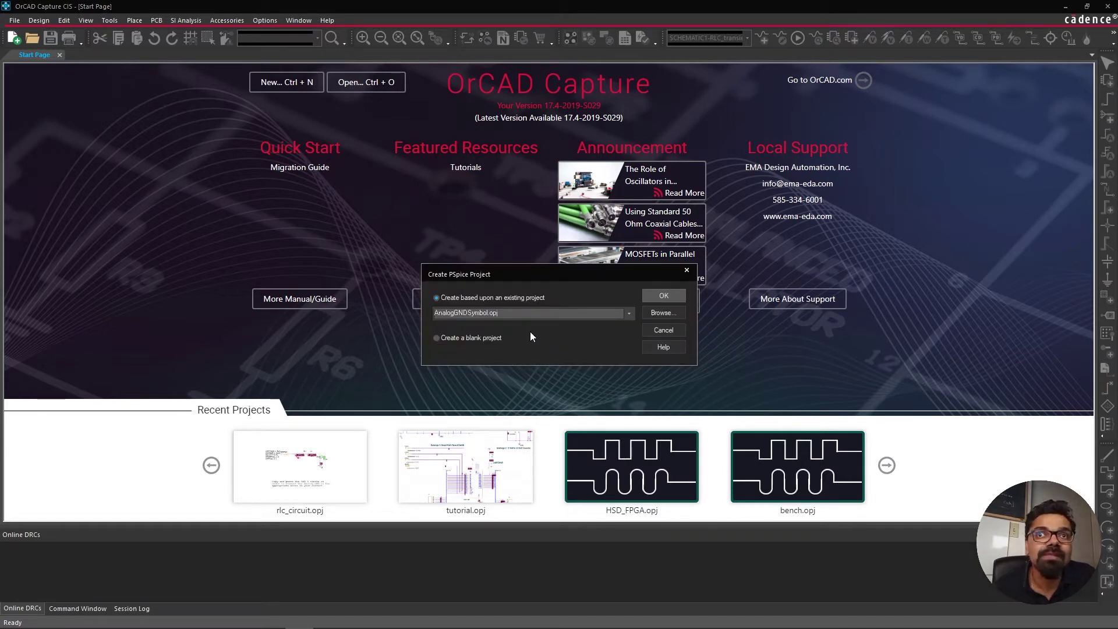
left_click(657, 295)
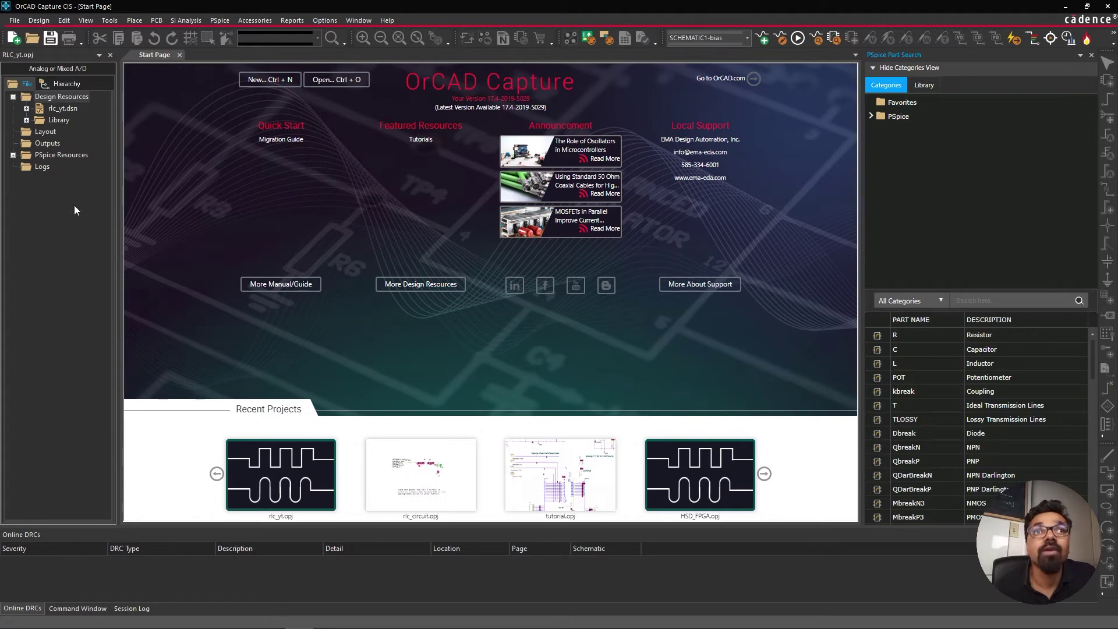
left_click(27, 107)
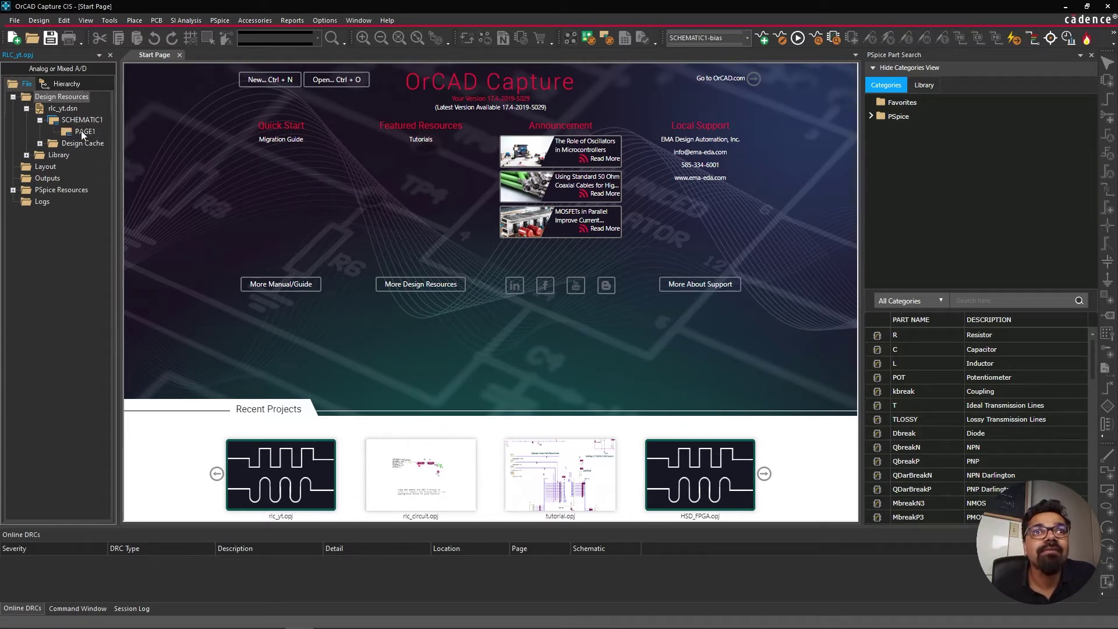
left_click(13, 189)
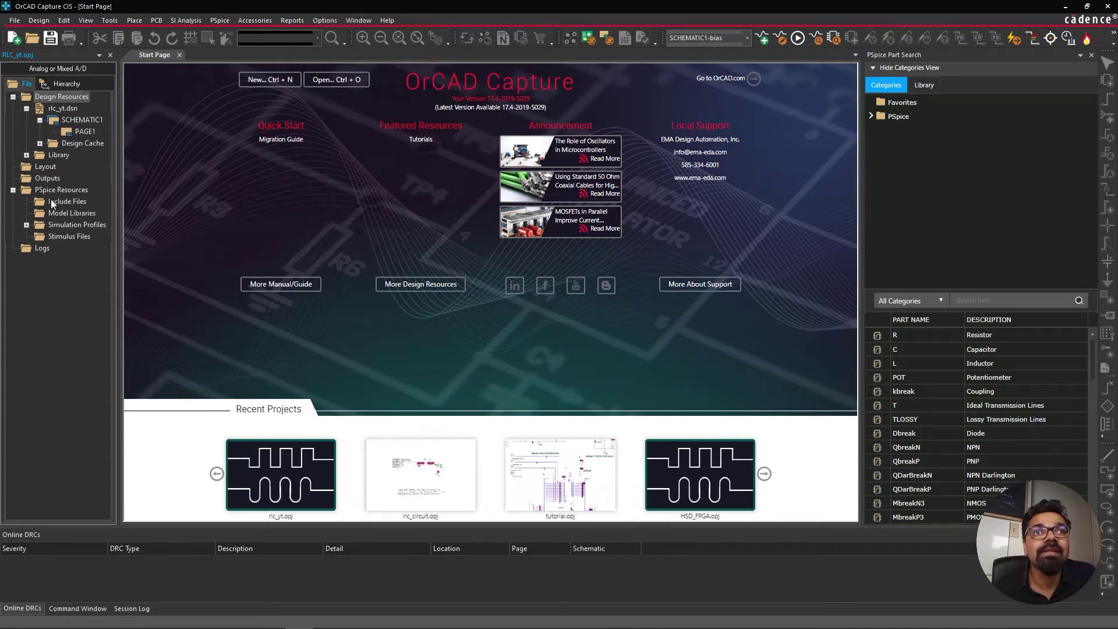
double_click(82, 129)
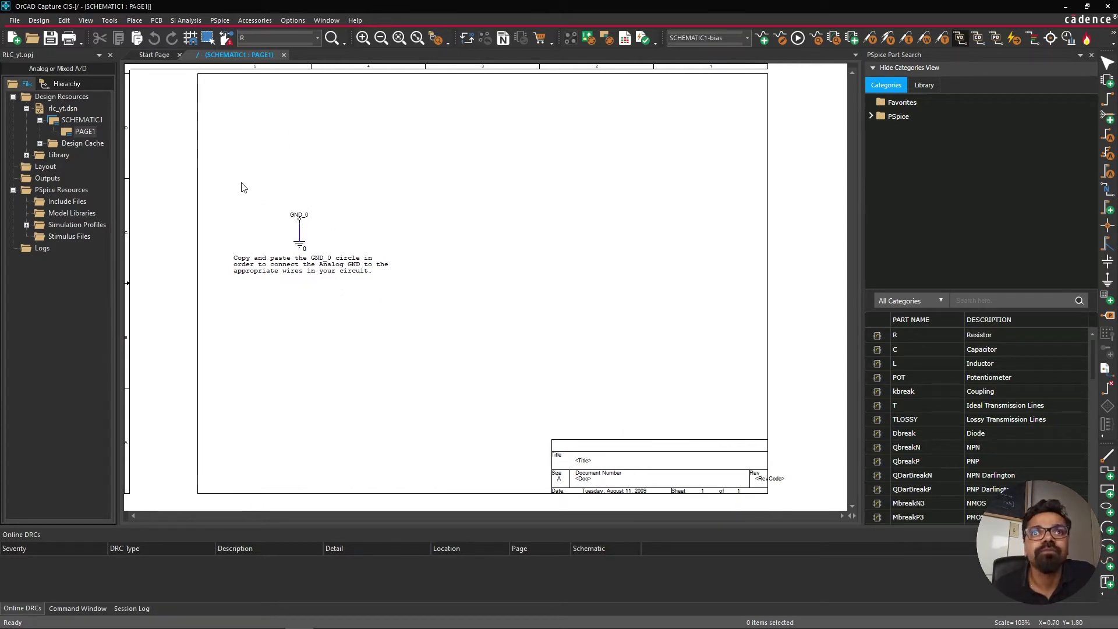
Step: Box-select the GND_0 symbol with its note and drop them mid-sheet
left_click_drag(240, 180, 404, 299)
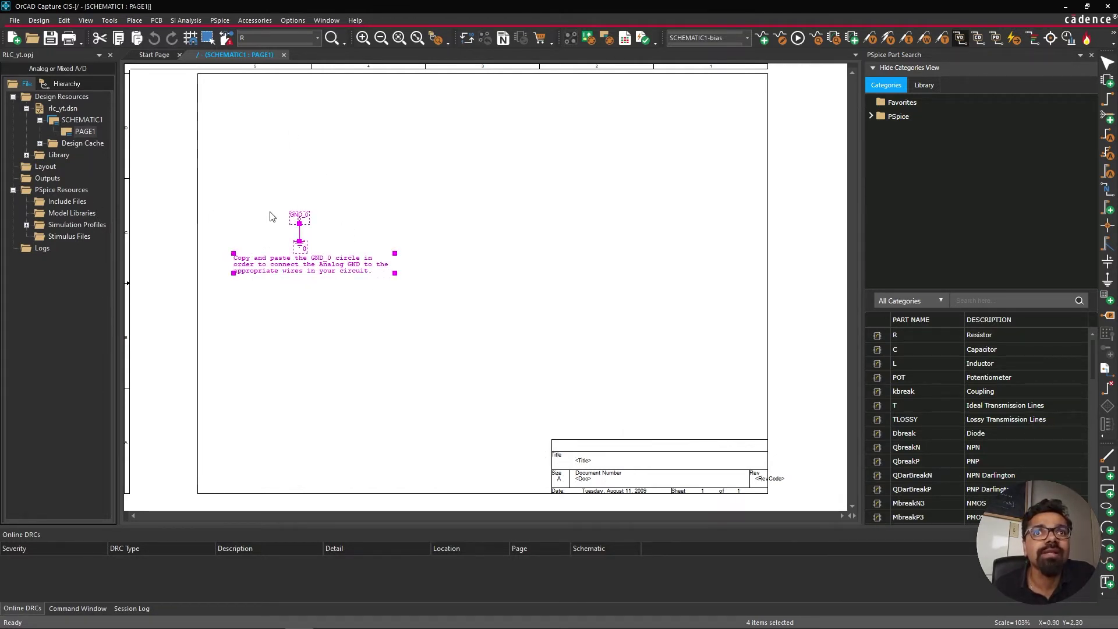
left_click_drag(309, 265, 493, 252)
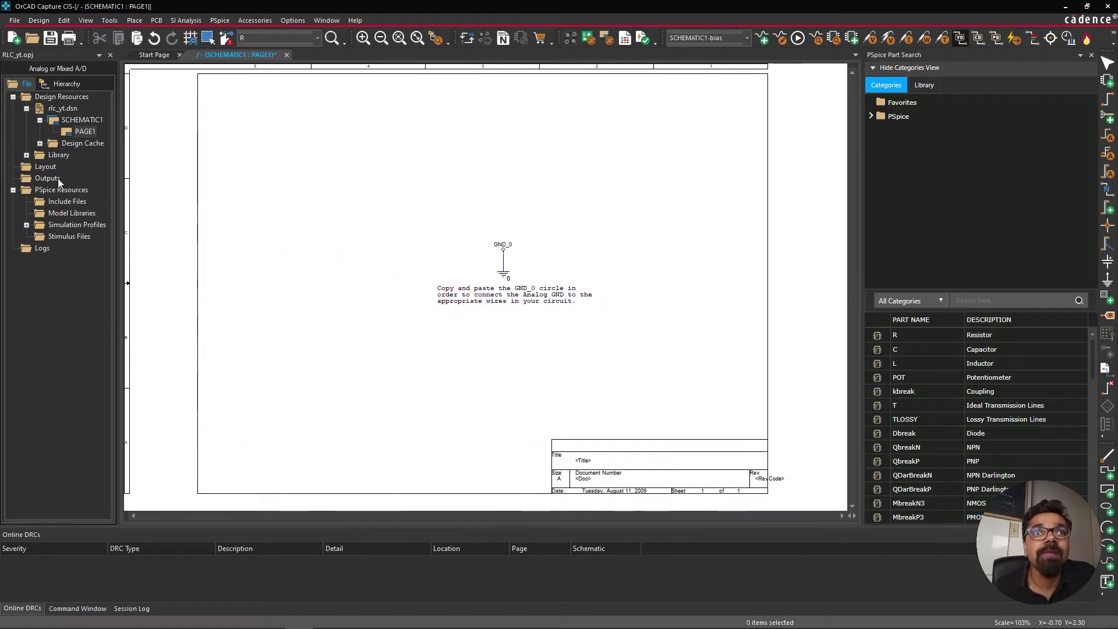
left_click(334, 266)
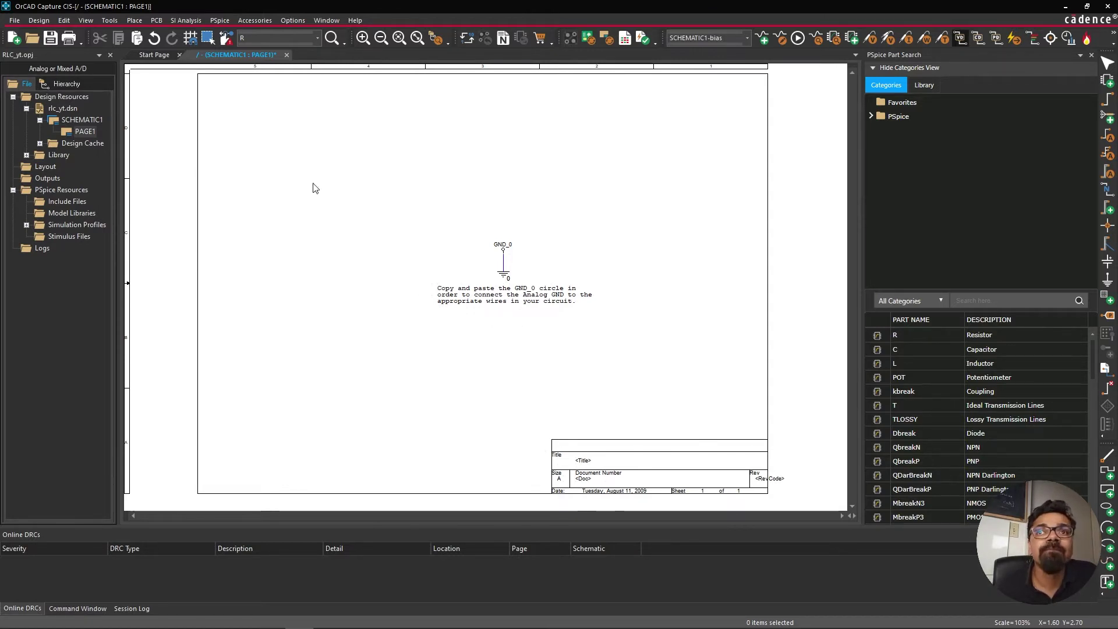
Step: Find the DigClock part under PSpice Source > Stimulus Sources > Clock
left_click(871, 116)
left_click(911, 363)
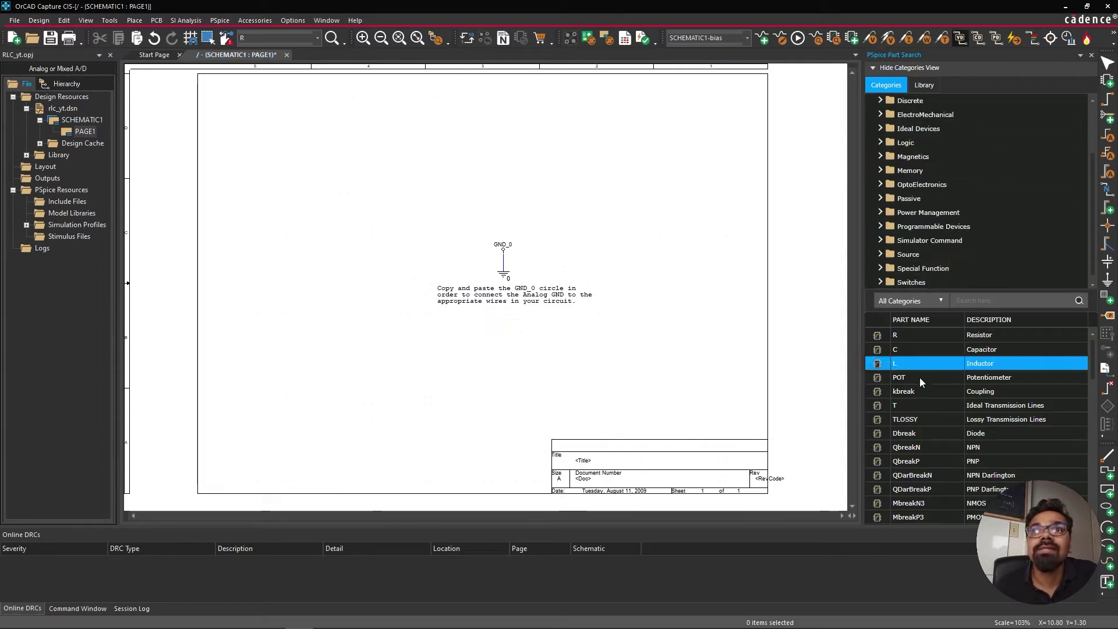
left_click(897, 255)
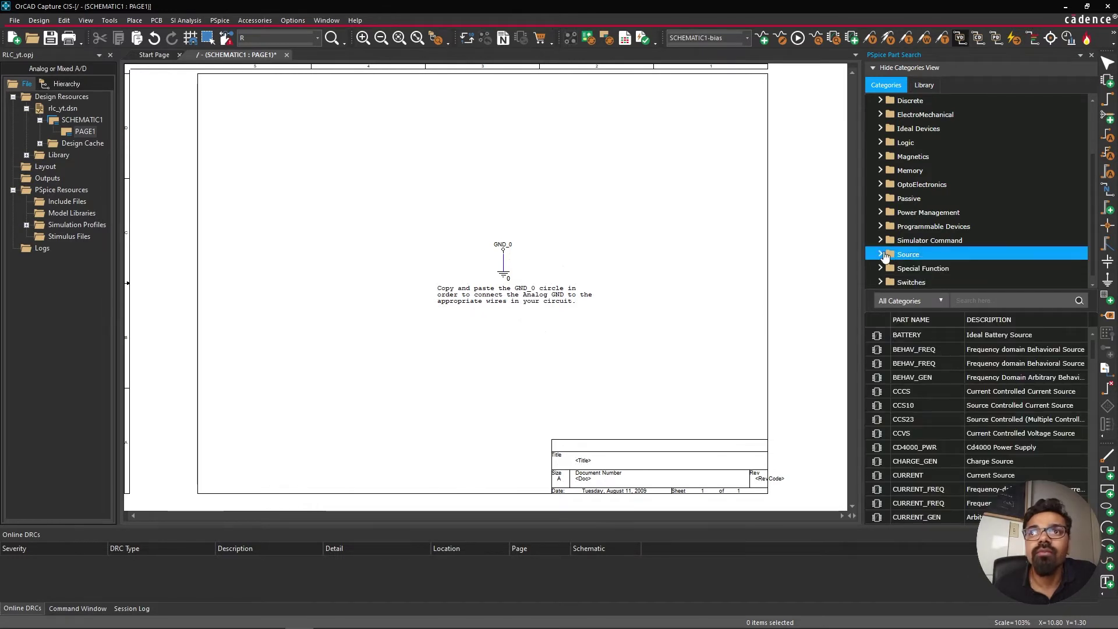
left_click(880, 254)
scroll(946, 254, "down", 2)
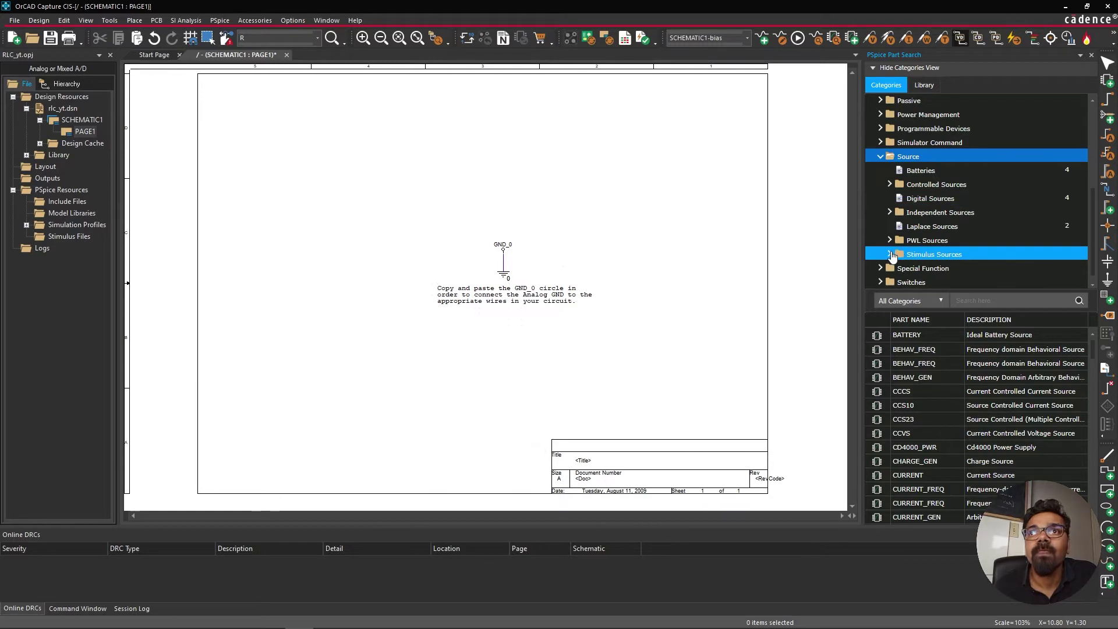
left_click(889, 255)
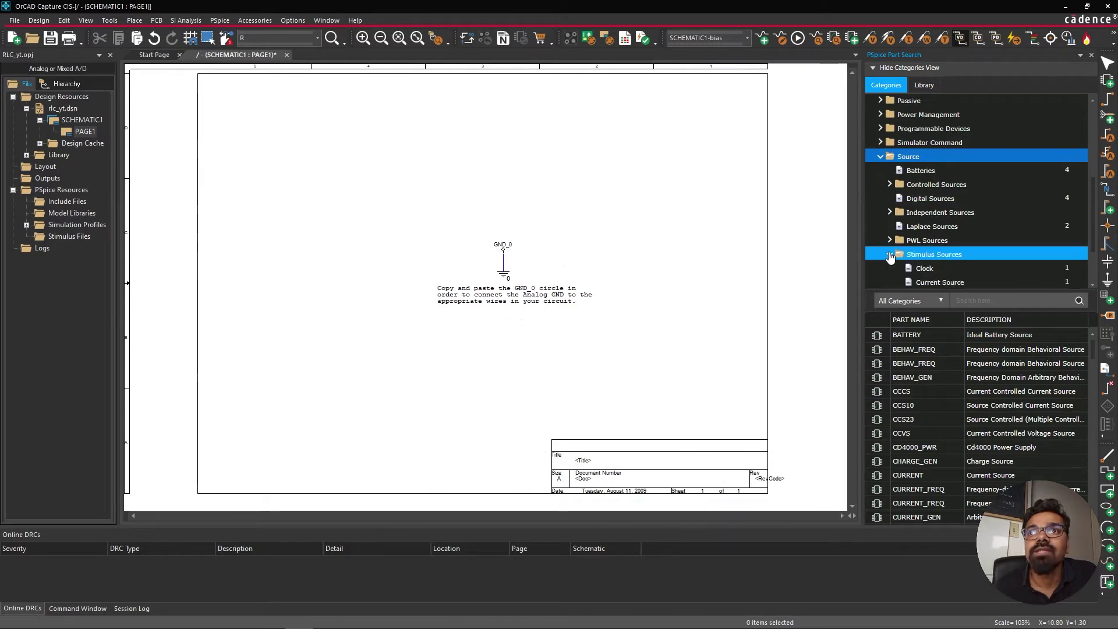
left_click(927, 269)
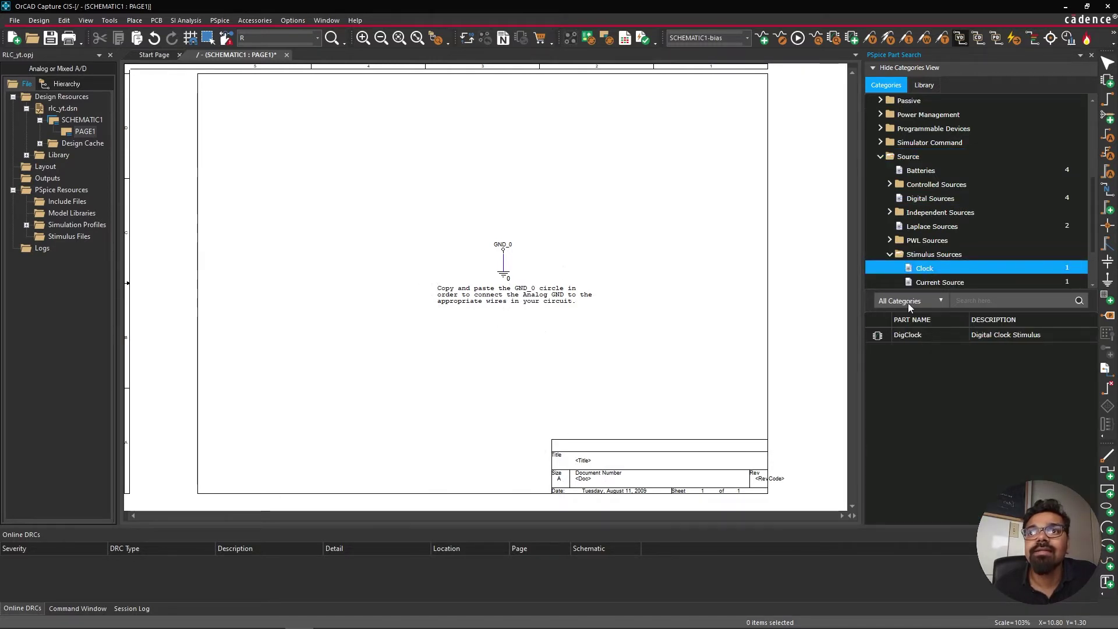
left_click(912, 334)
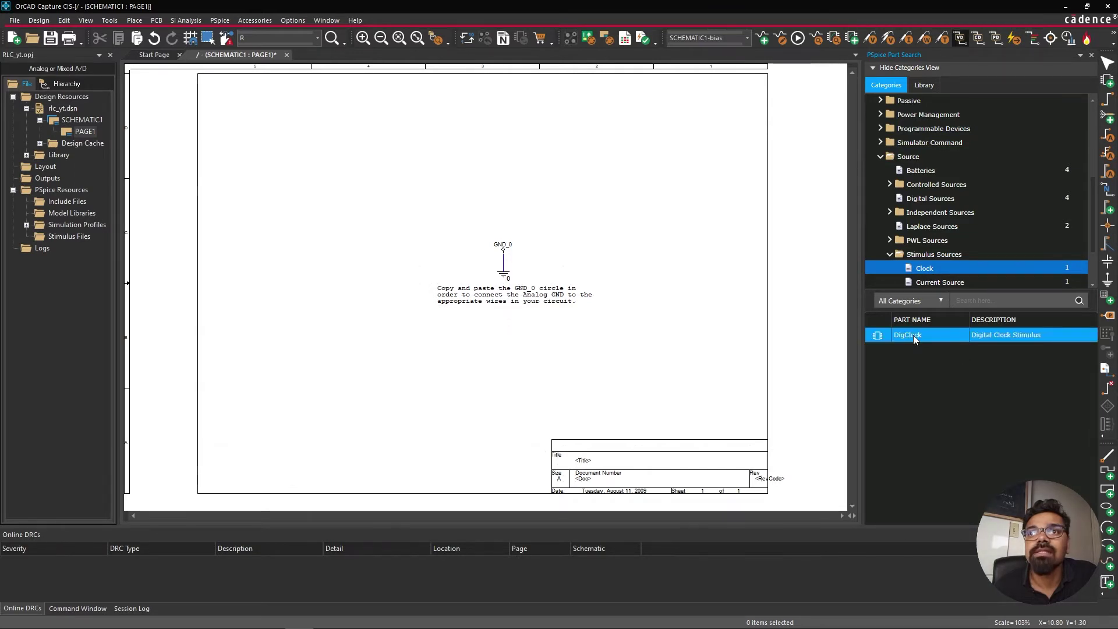
Step: Place the DigClock as DSTM1 to the left of the ground symbol
left_click(407, 240)
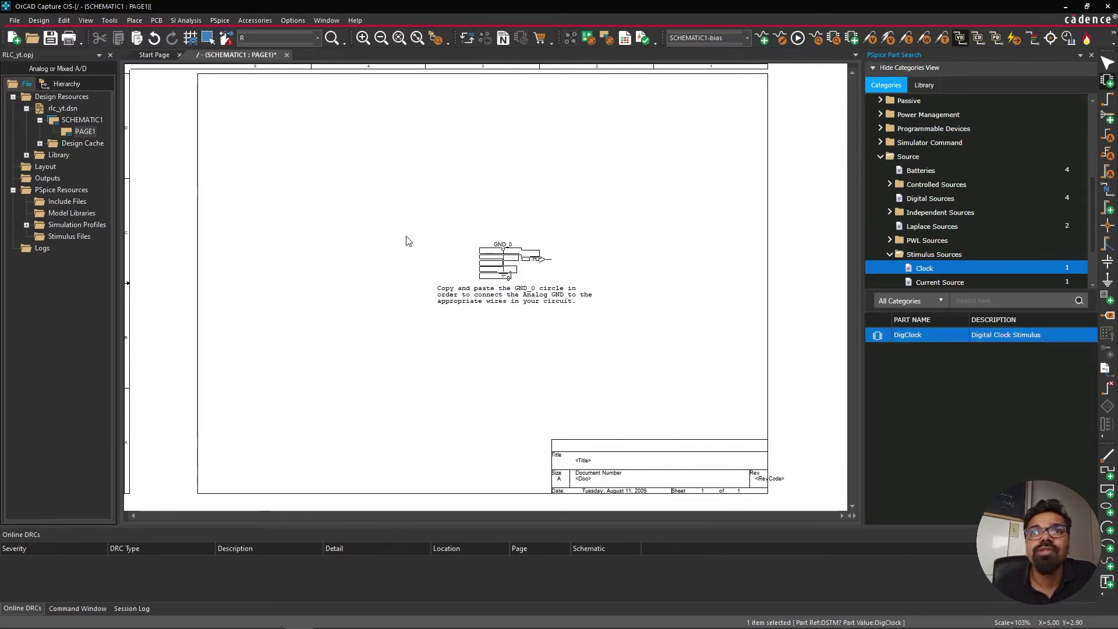
left_click_drag(499, 258, 349, 241)
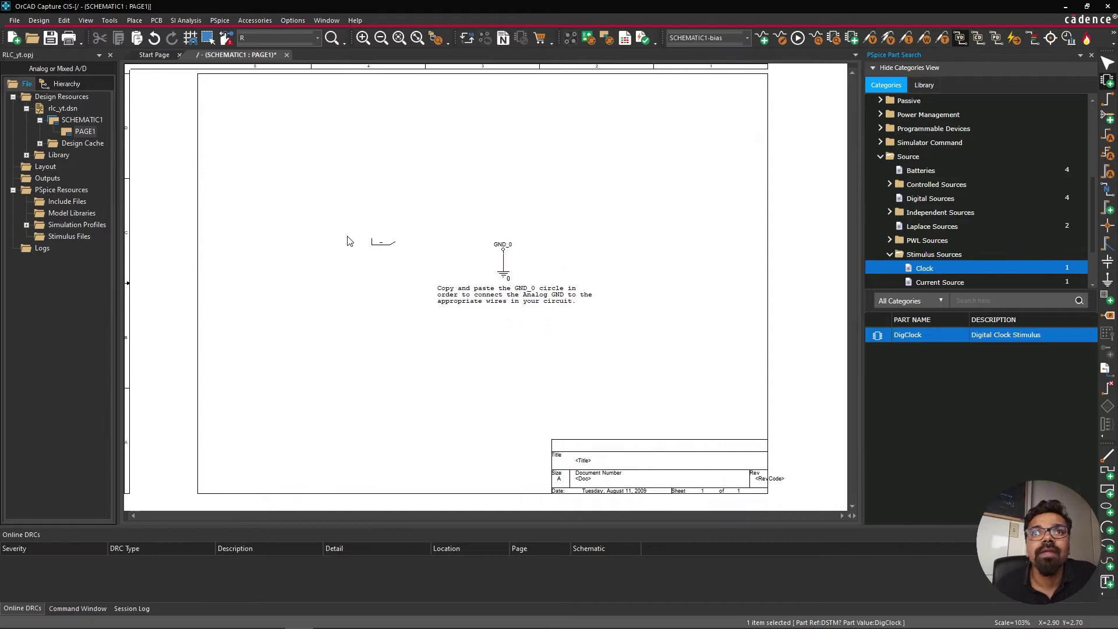
left_click(324, 240)
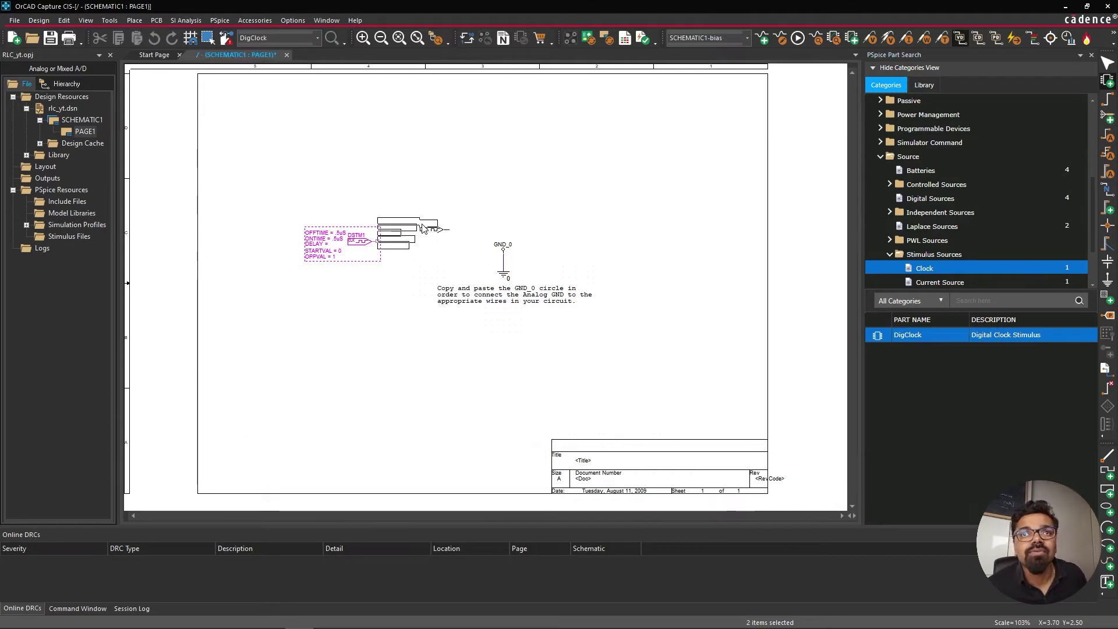
key("Escape")
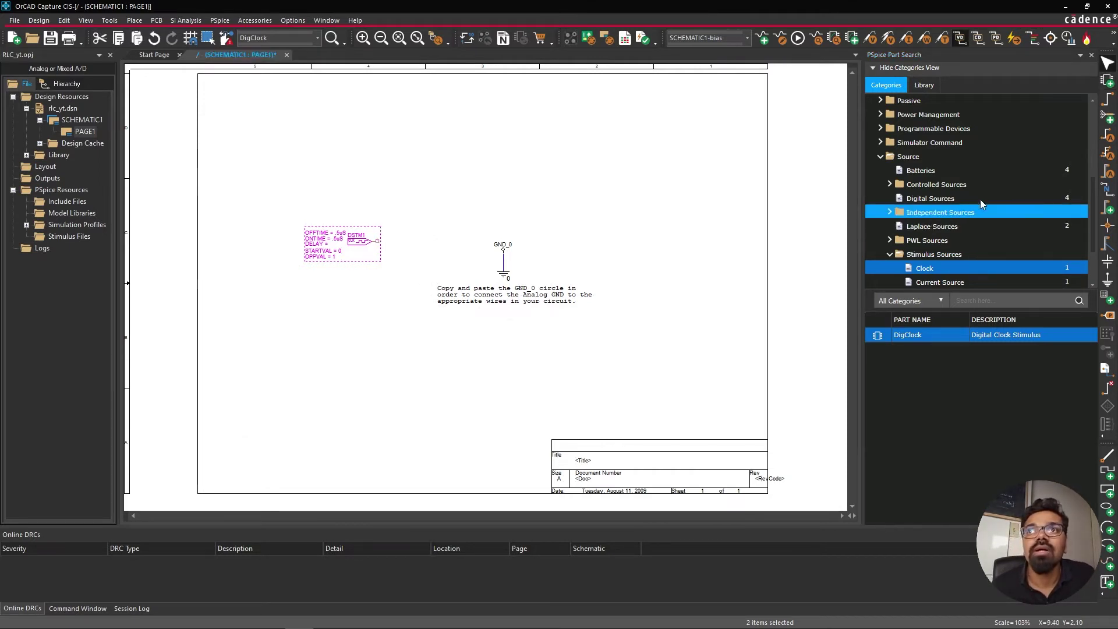
Step: Browse to the Passive > Capacitor > General Purpose parts list
scroll(981, 200, "up", 4)
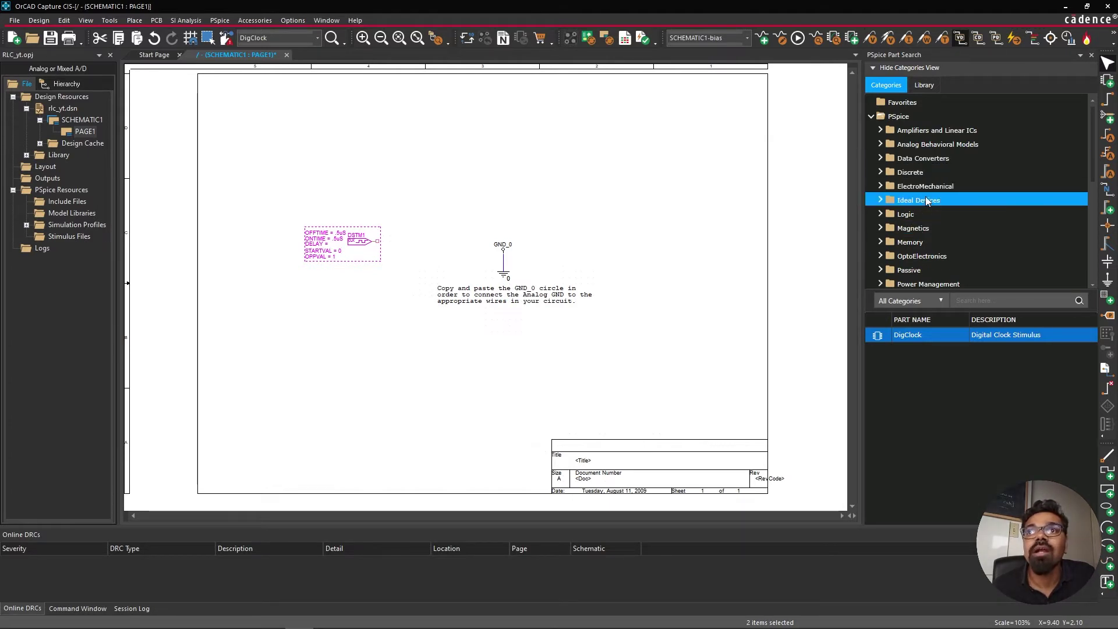
scroll(931, 248, "down", 2)
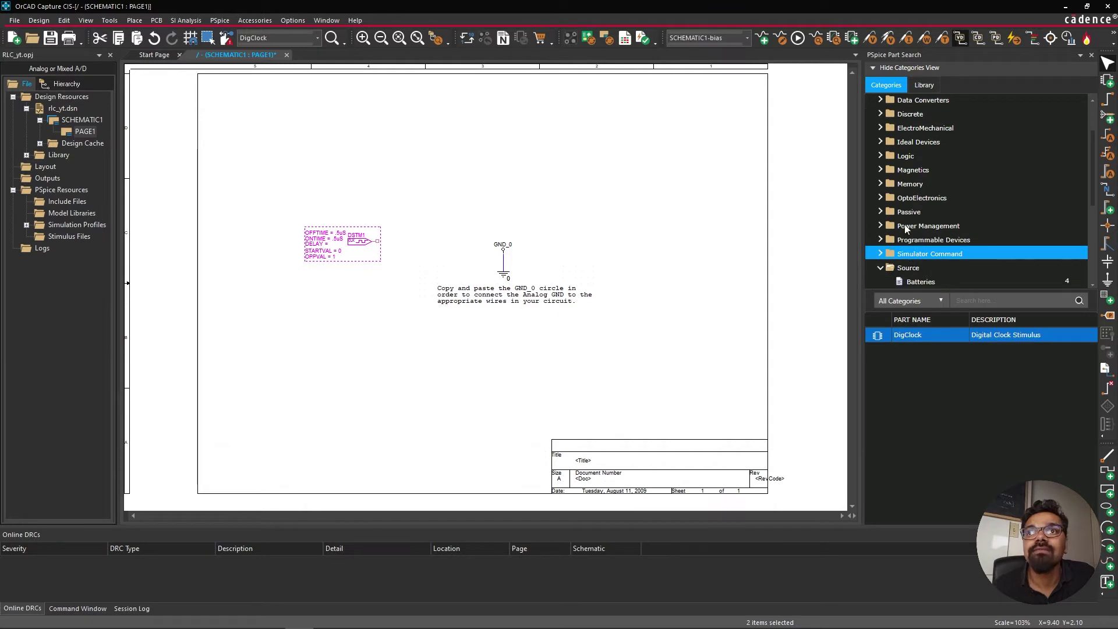
double_click(889, 213)
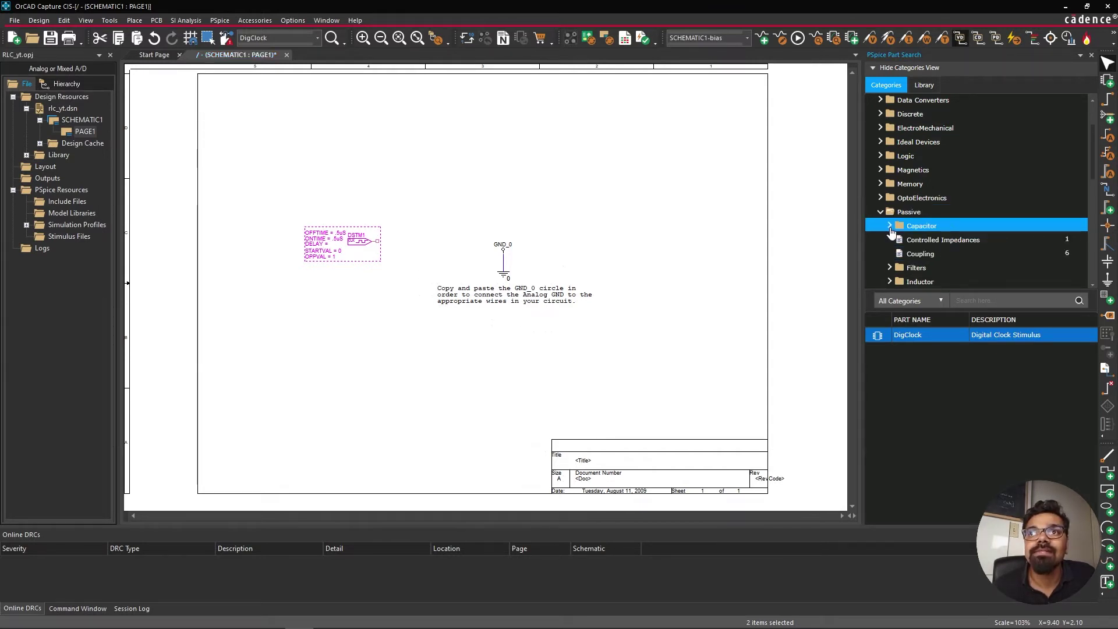
left_click(889, 227)
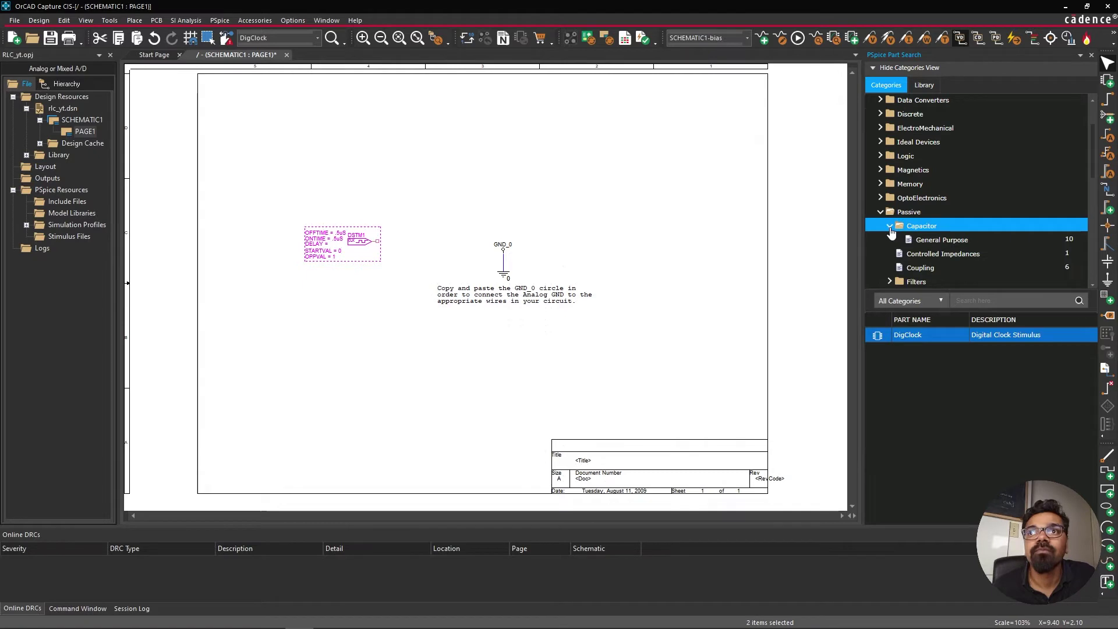
left_click(956, 238)
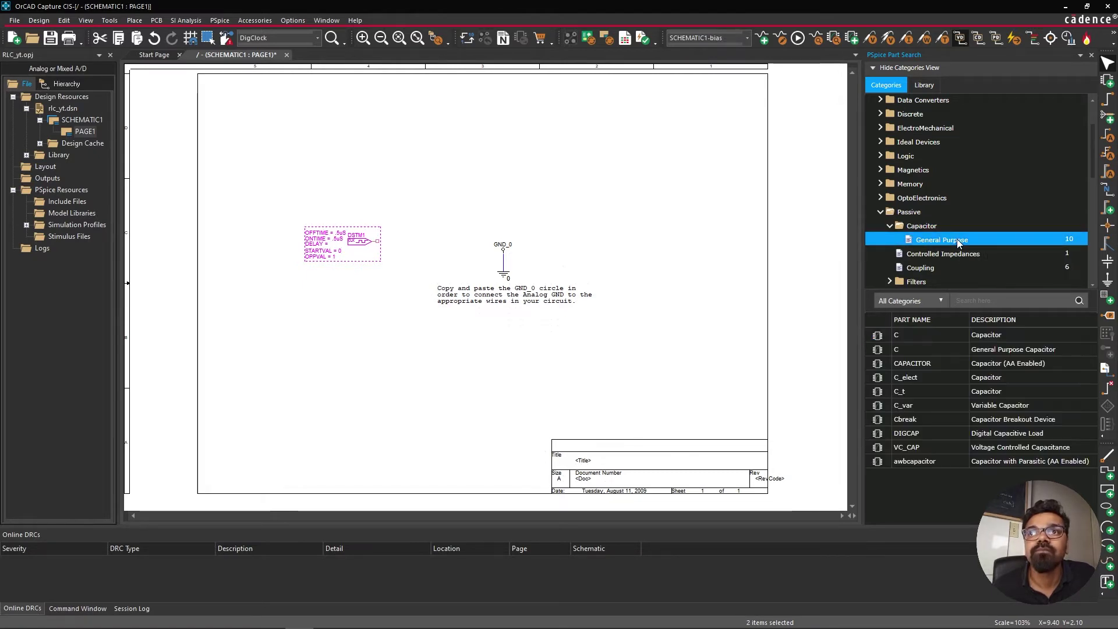
left_click(914, 349)
key("Down")
key("Down")
key("Down")
key("Down")
key("Down")
key("Down")
key("Down")
key("Down")
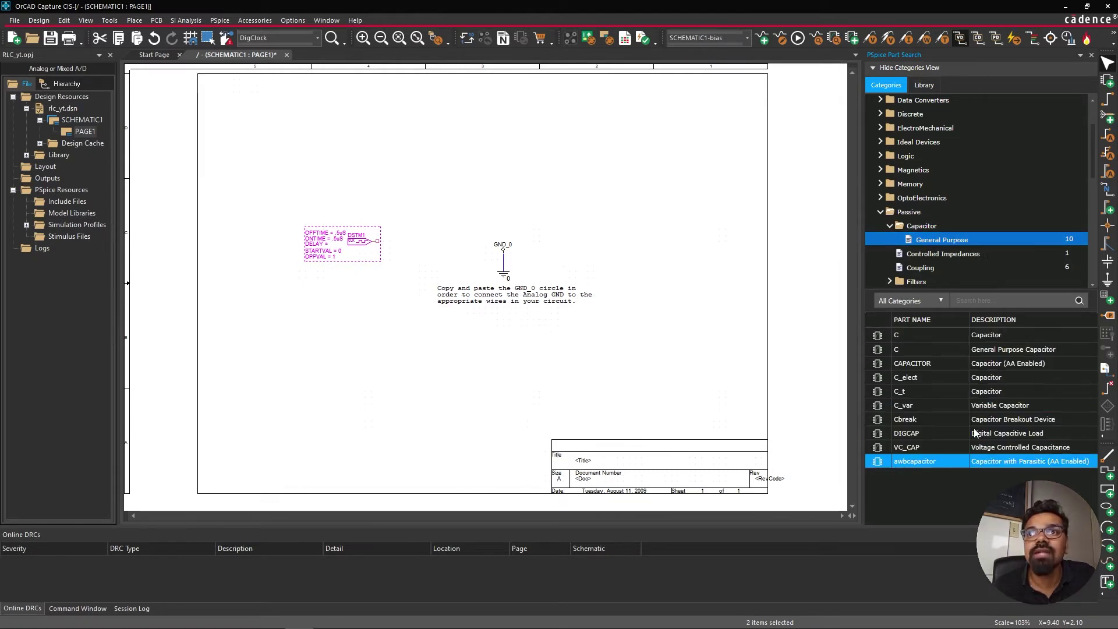
key("Up")
key("Up")
key("Up")
key("Up")
key("Up")
key("Up")
key("Up")
key("Up")
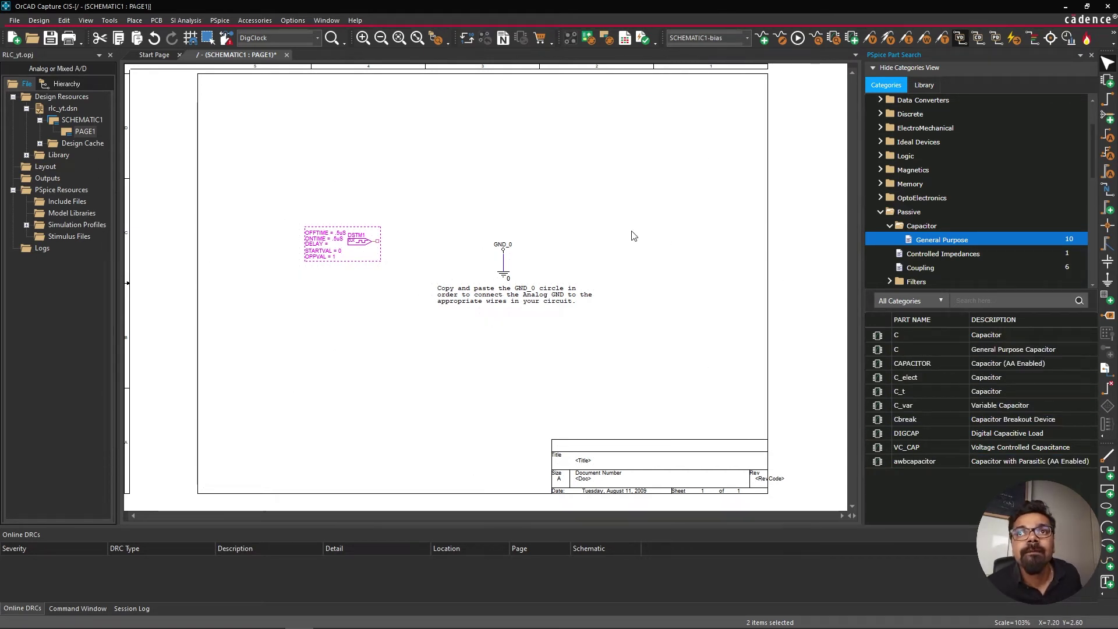
Step: Place the General Purpose Capacitor C as 1n capacitor C1 on GND_0
left_click(877, 364)
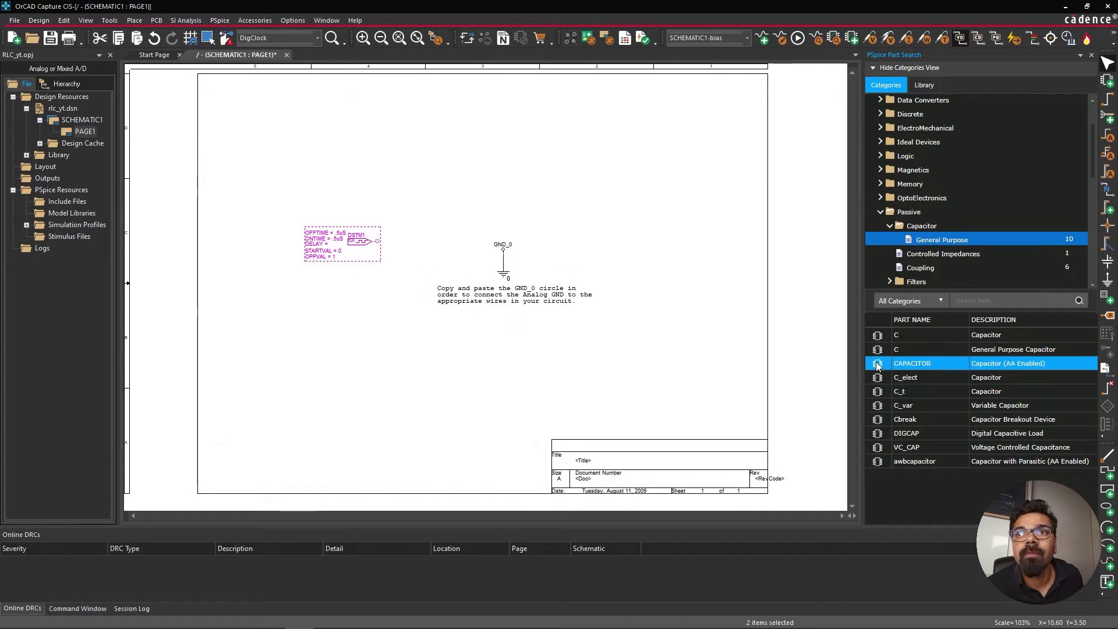
left_click(878, 353)
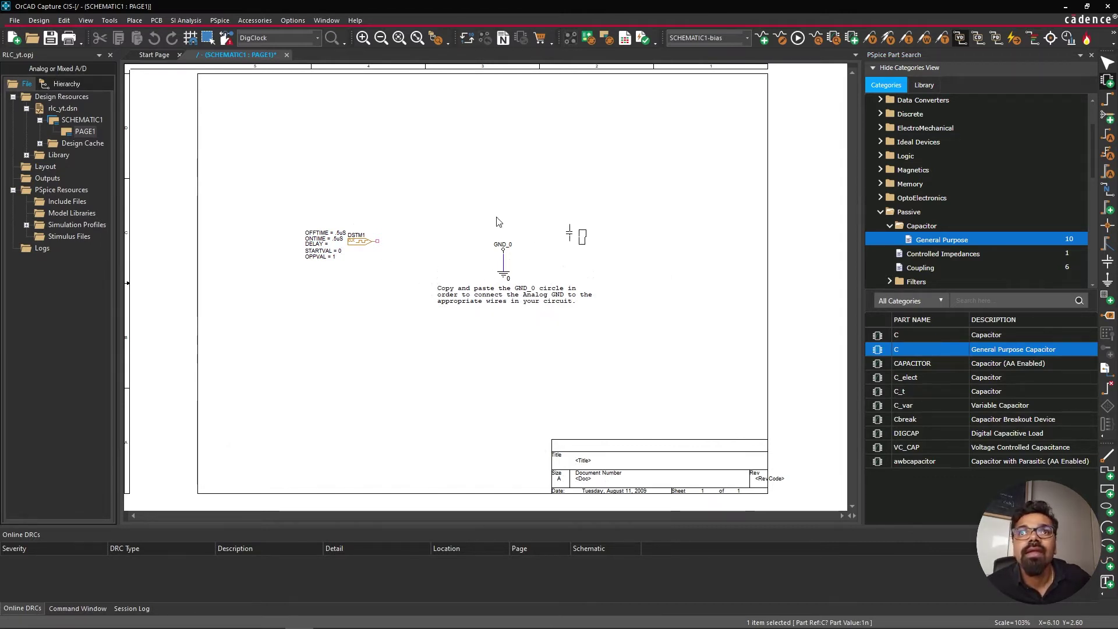
left_click_drag(500, 244, 500, 243)
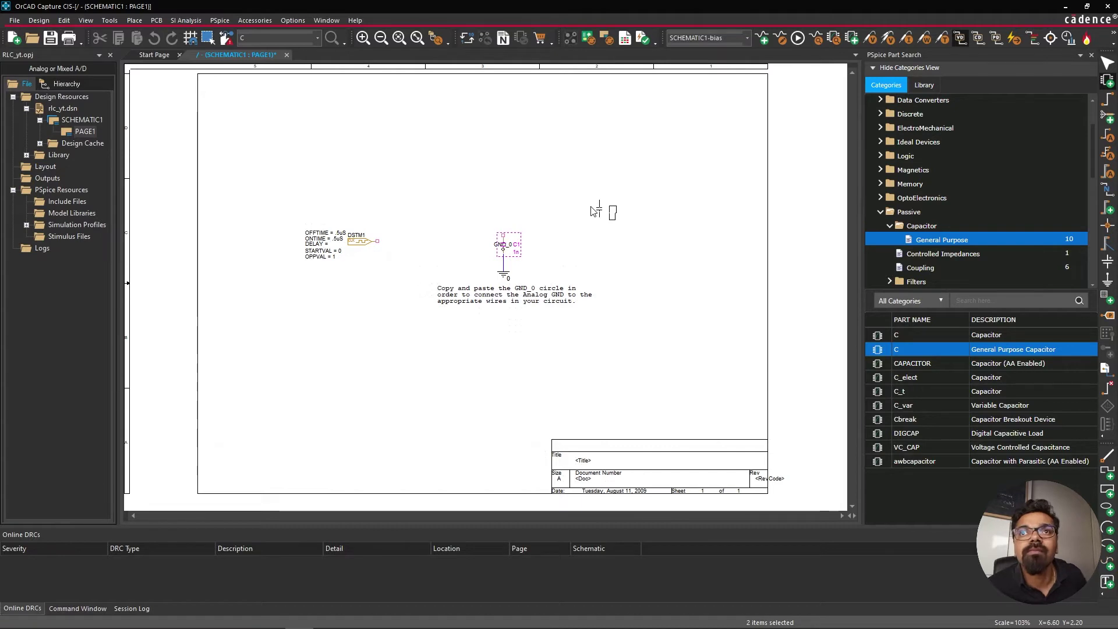
key("Escape")
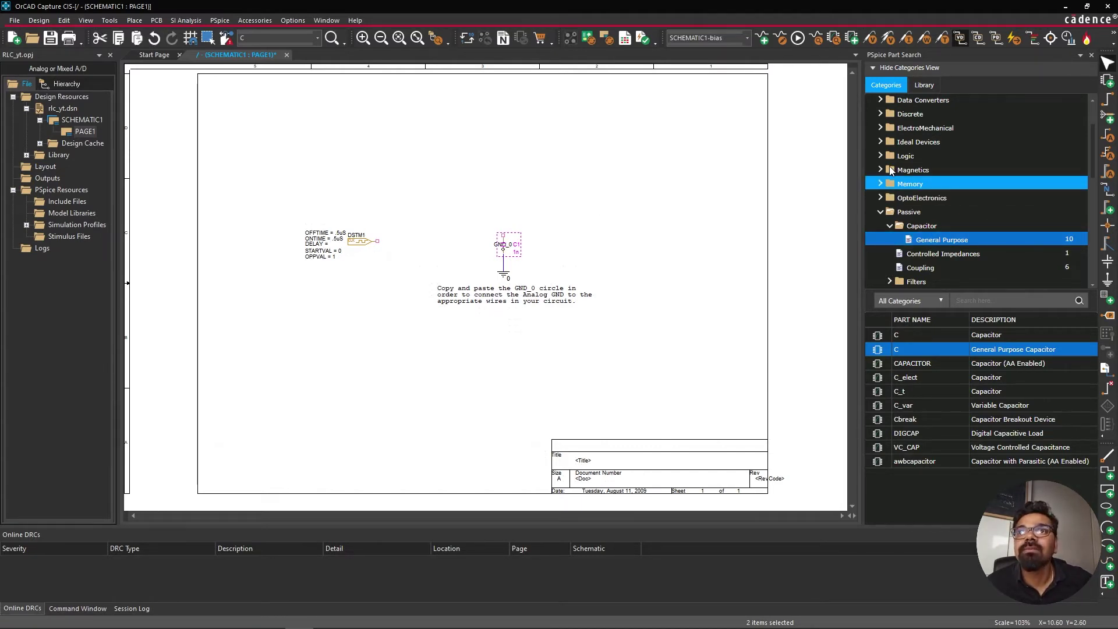
Step: Collapse Capacitor and browse the Passive > Inductor > General Purpose parts
left_click(890, 227)
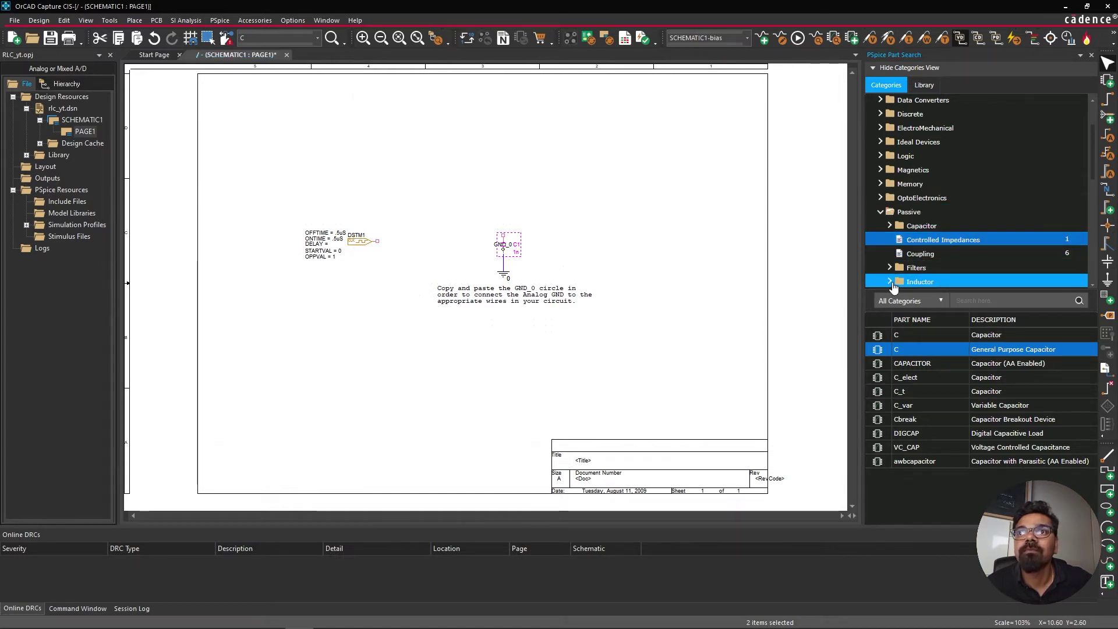
left_click(890, 282)
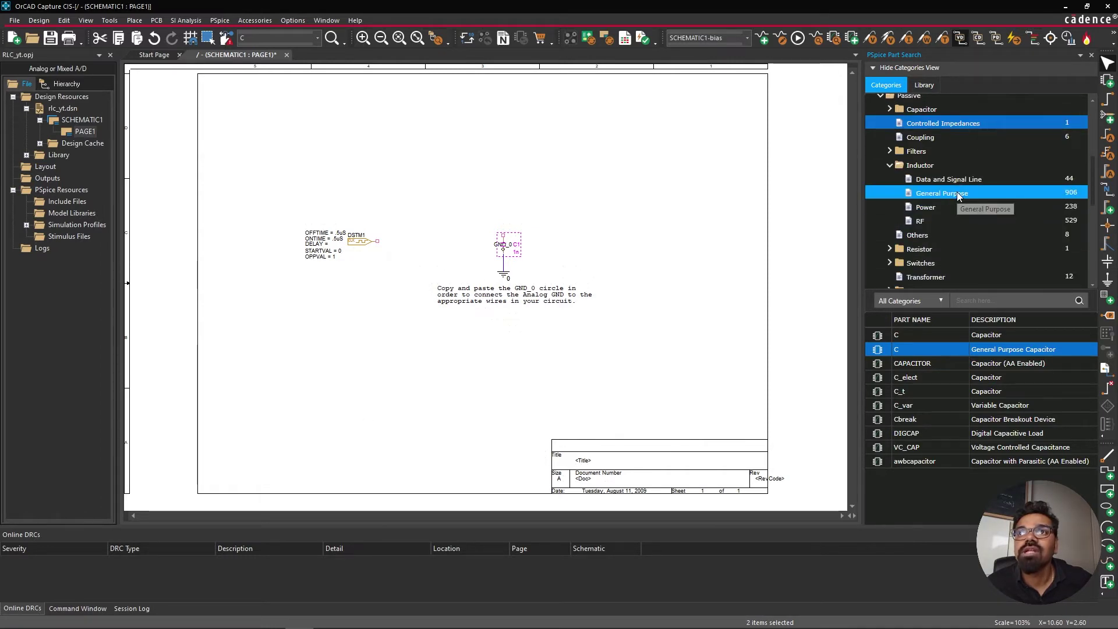
left_click(952, 193)
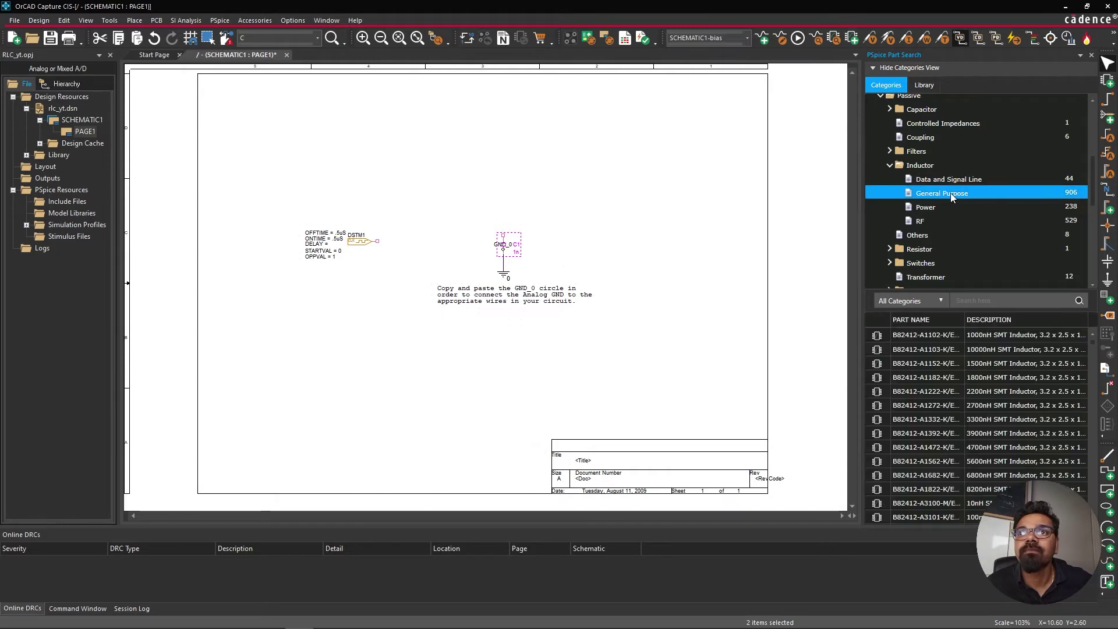
scroll(1034, 411, "down", 7)
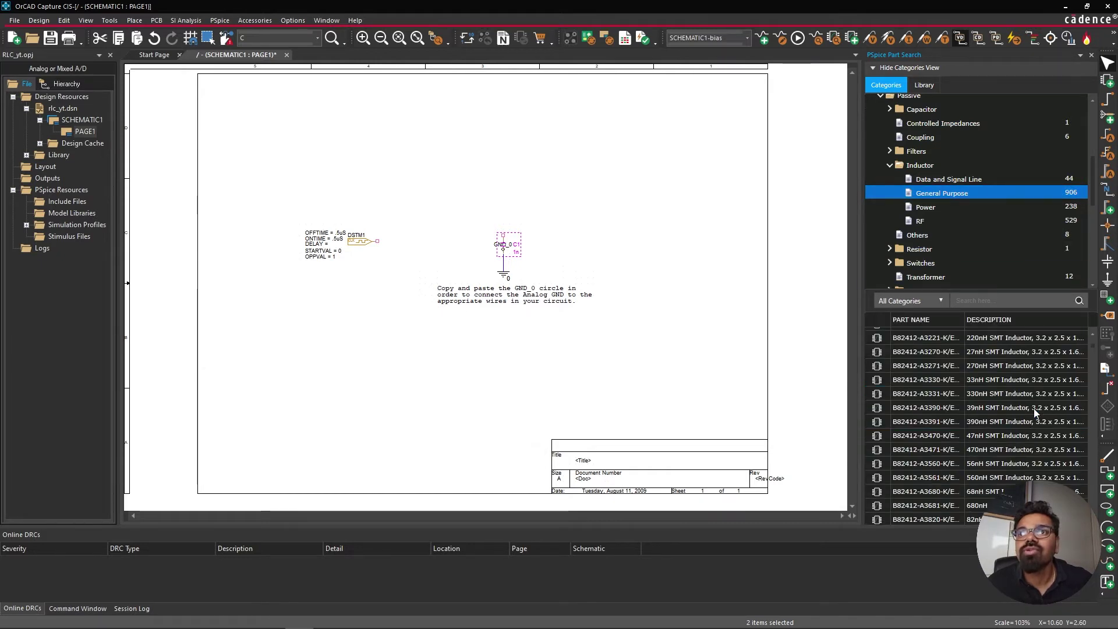
scroll(1043, 407, "down", 10)
left_click(1028, 418)
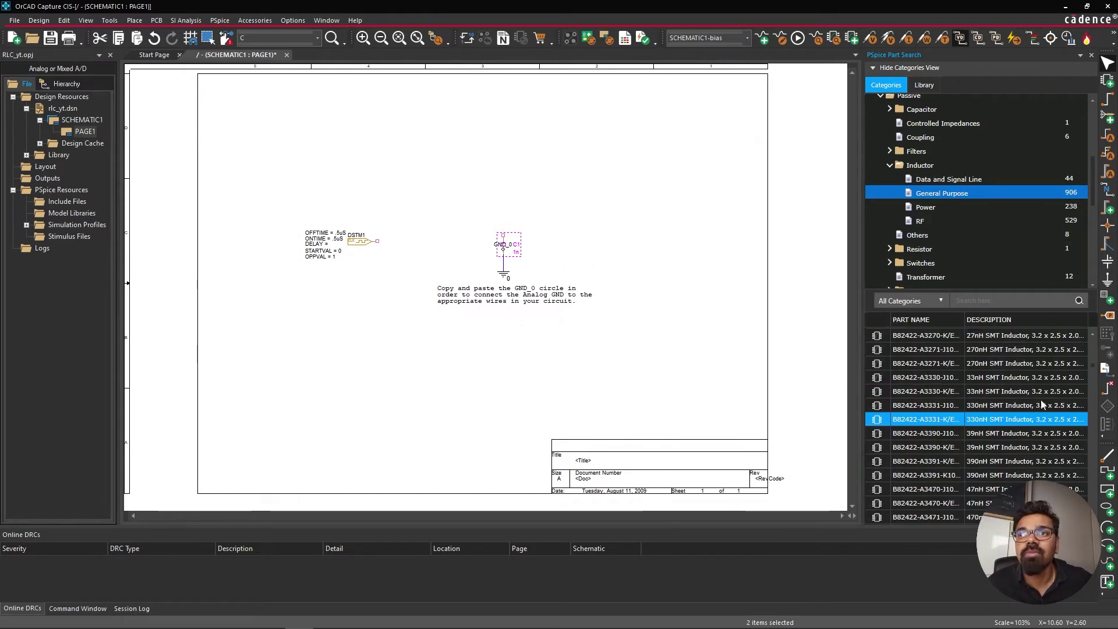
scroll(1088, 365, "down", 5)
scroll(1082, 415, "down", 5)
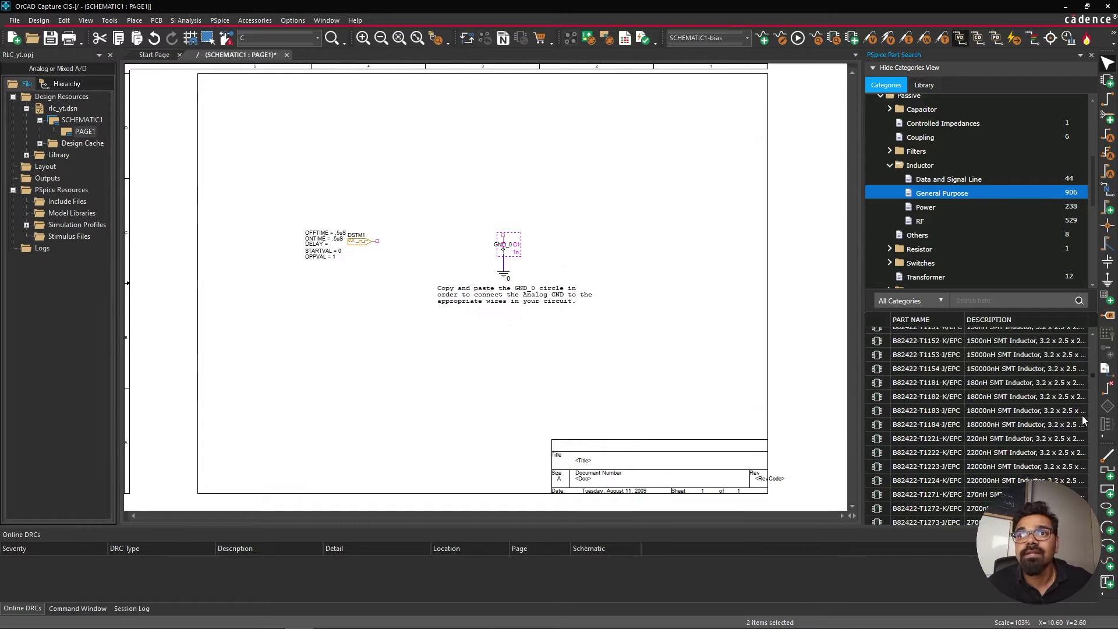
scroll(1081, 414, "down", 10)
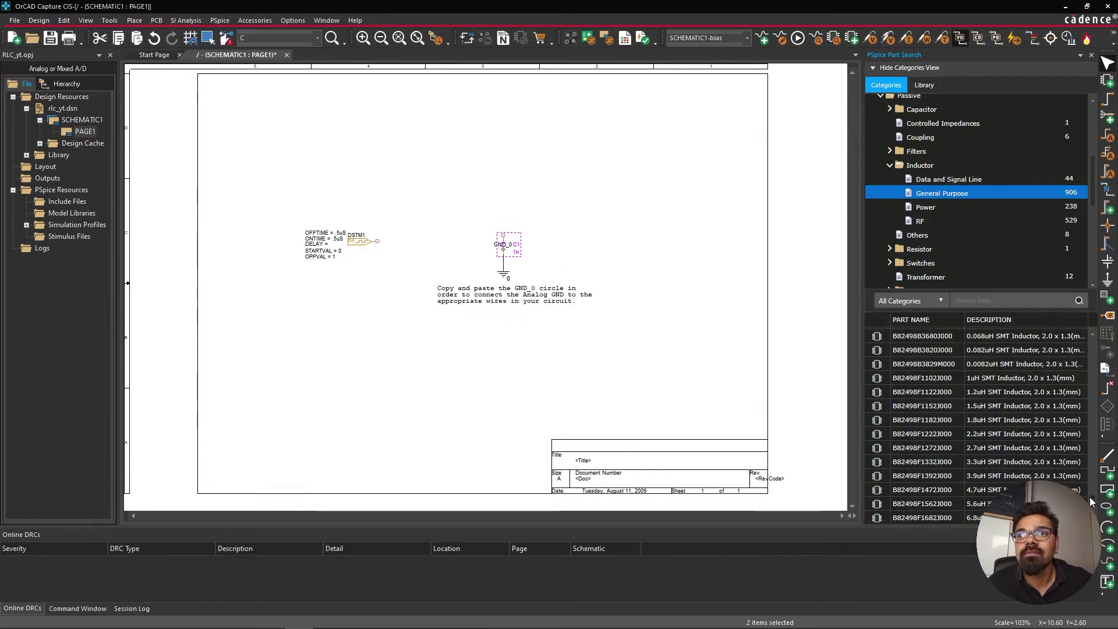
scroll(1091, 502, "down", 10)
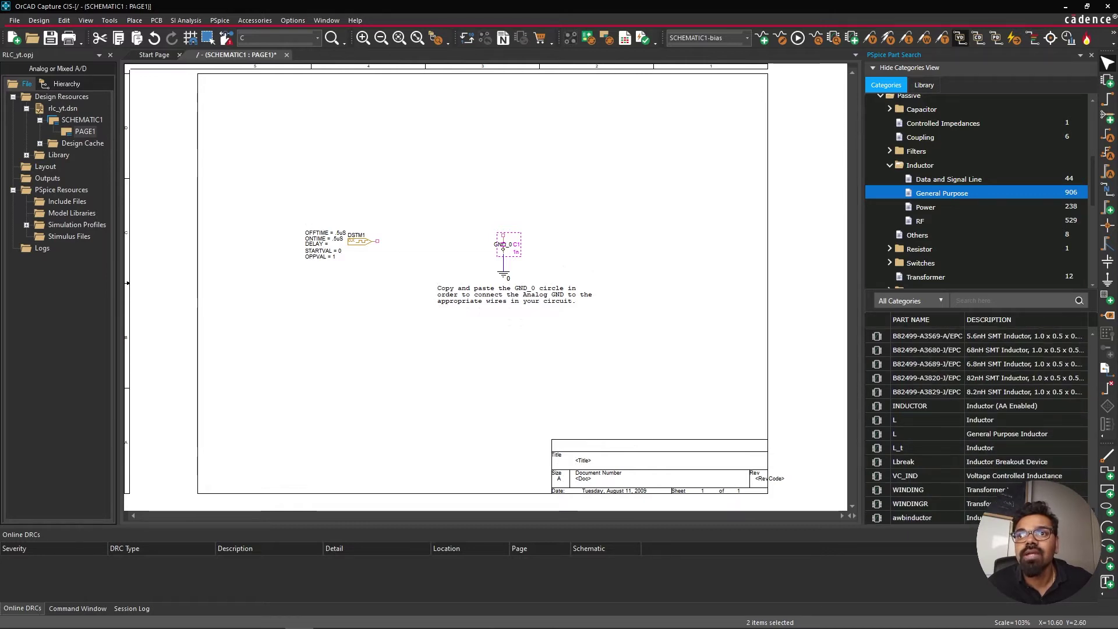
Step: Place the General Purpose Inductor L as 10uH L1 left of C1
left_click(990, 432)
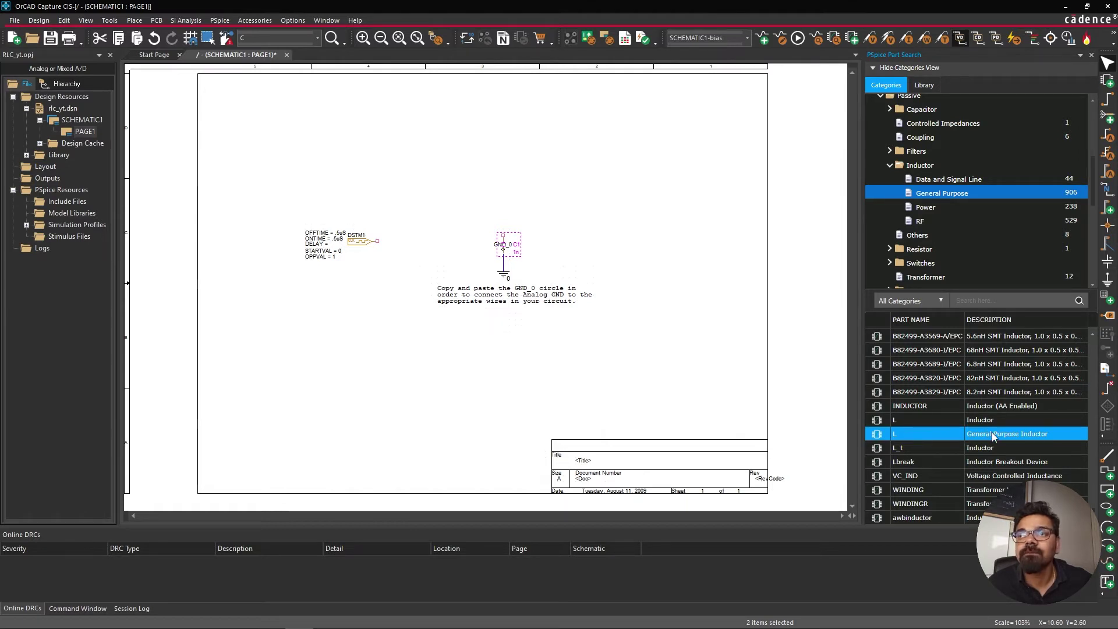
double_click(948, 436)
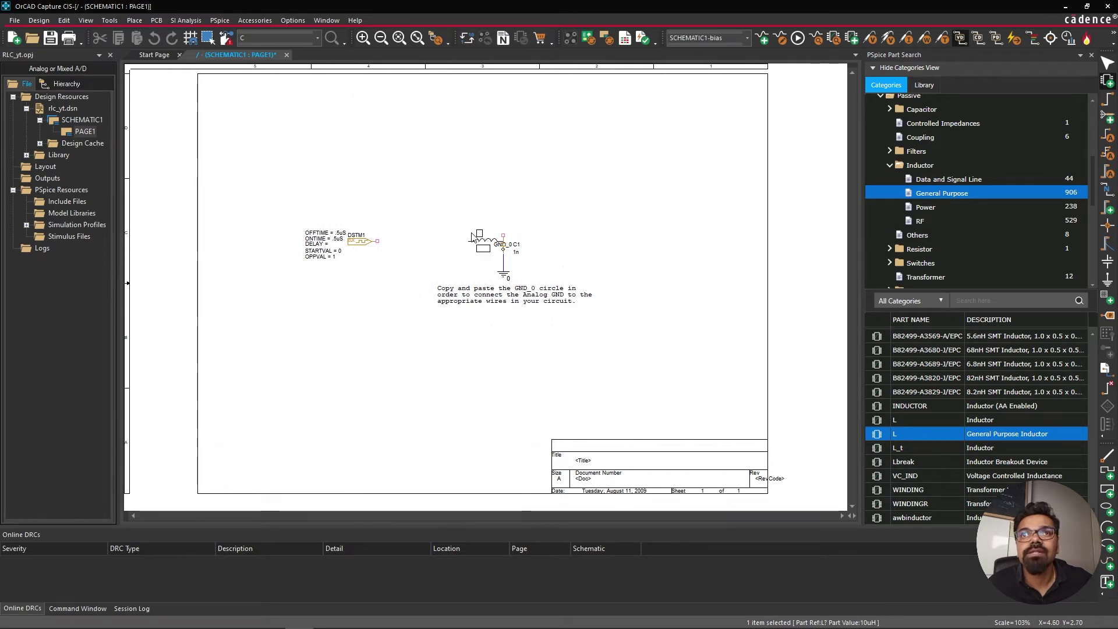
left_click(472, 236)
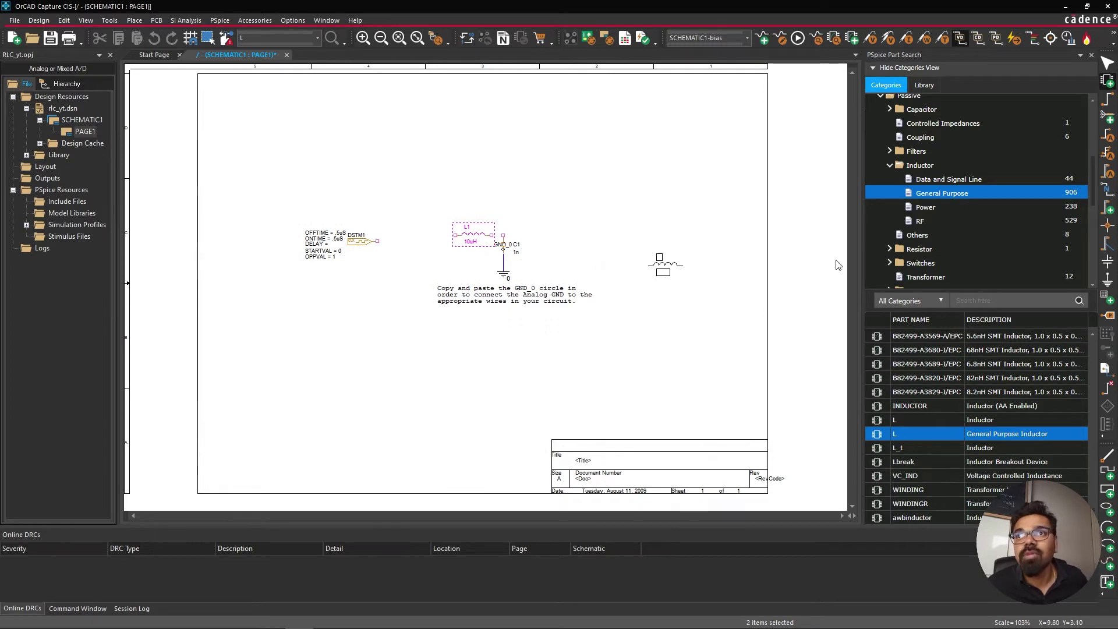
Step: Locate the General Purpose Resistor part R under Passive > Resistor
left_click(890, 249)
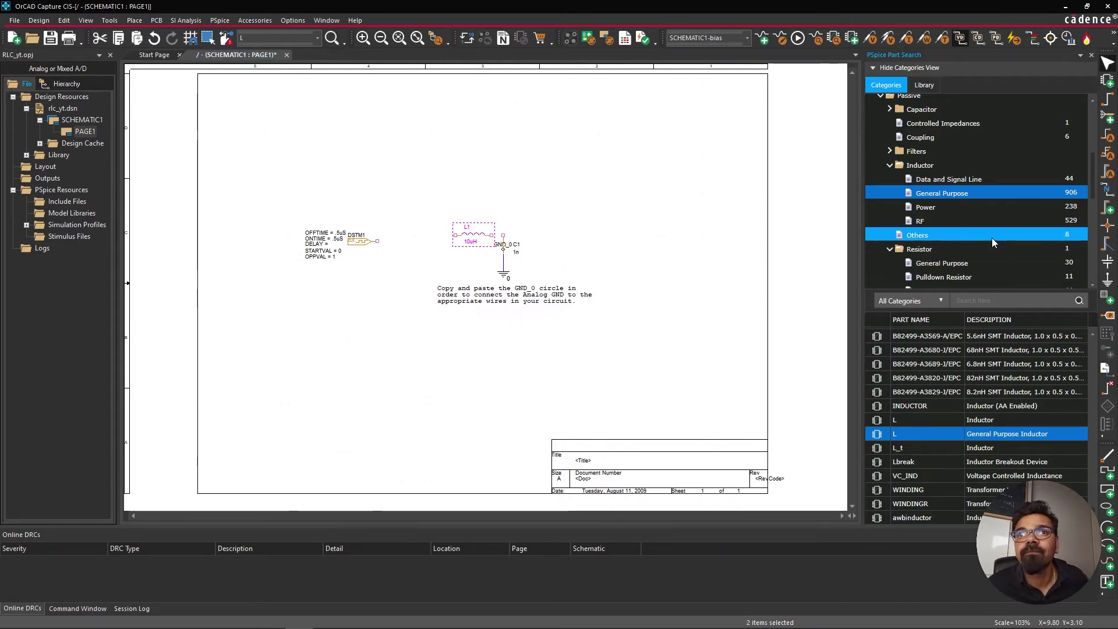
scroll(984, 253, "down", 2)
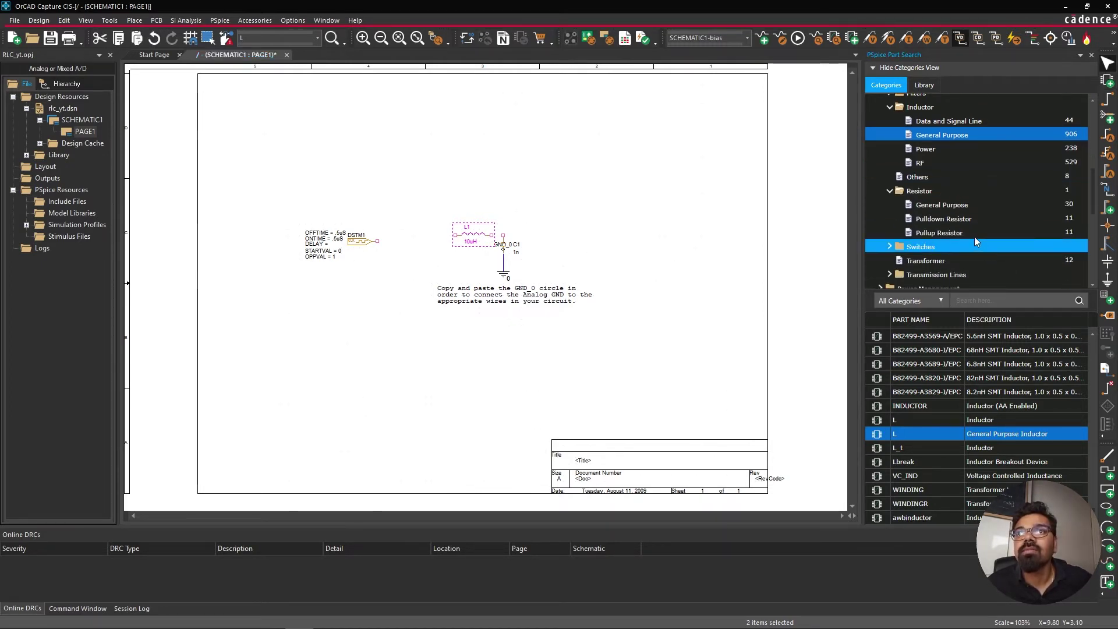
left_click(954, 205)
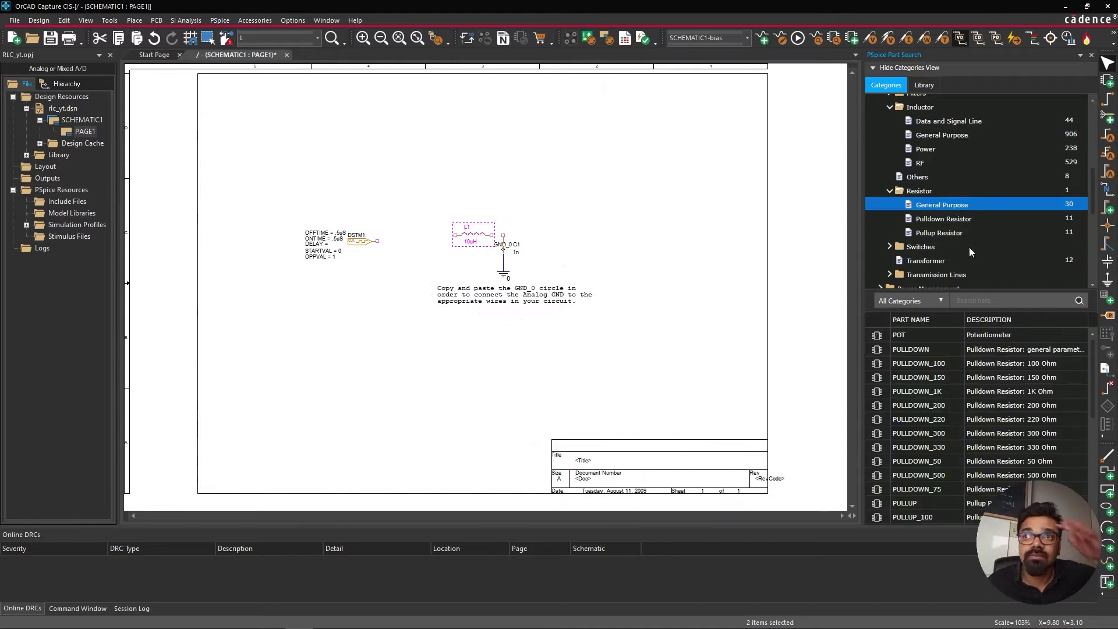
scroll(990, 408, "down", 5)
left_click(984, 420)
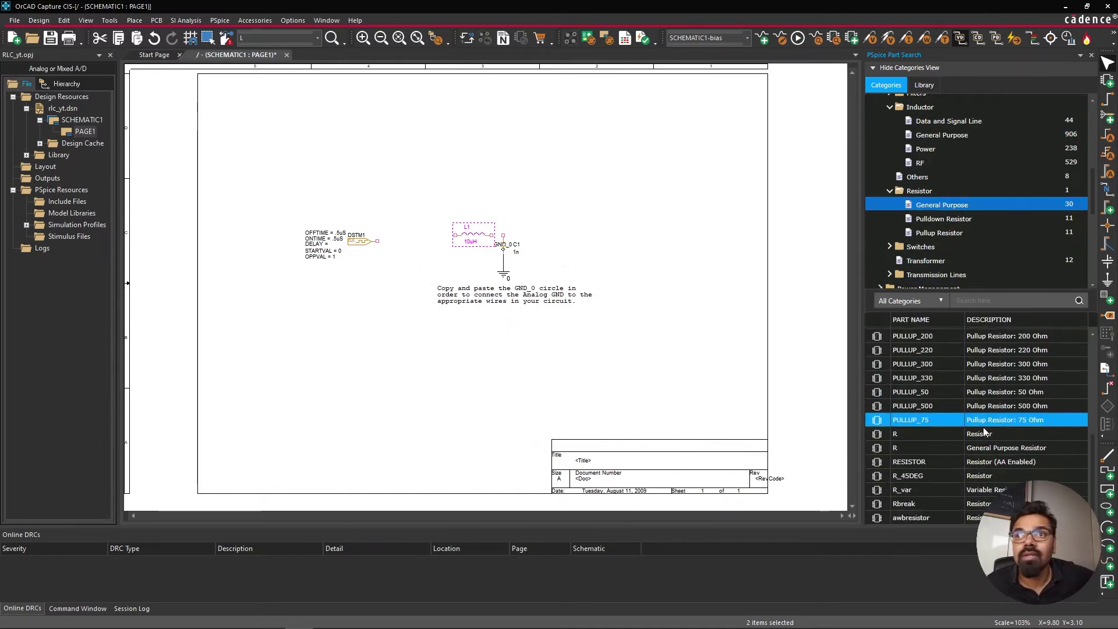
left_click(984, 434)
left_click(938, 447)
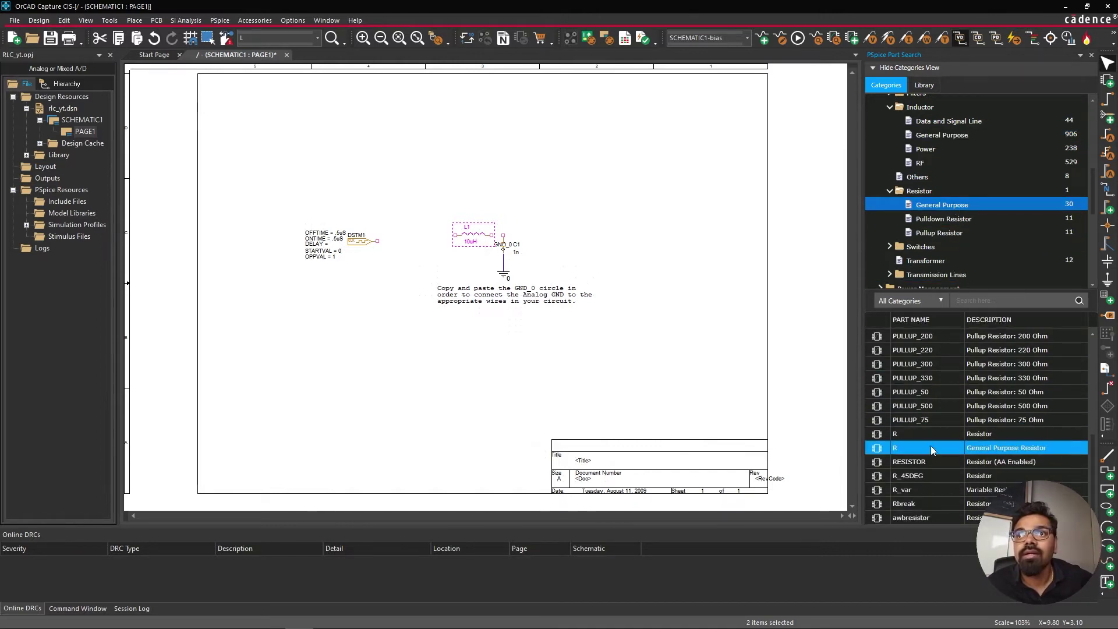
Step: Place 1k resistor R1 between the DSTM1 clock and inductor L1
double_click(865, 446)
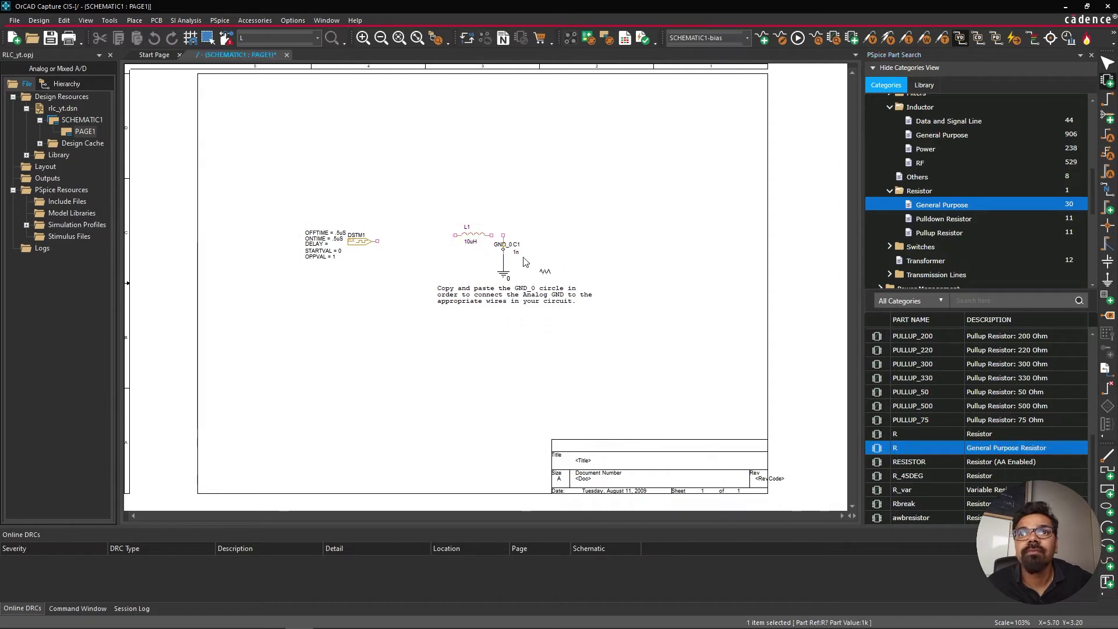
left_click(401, 235)
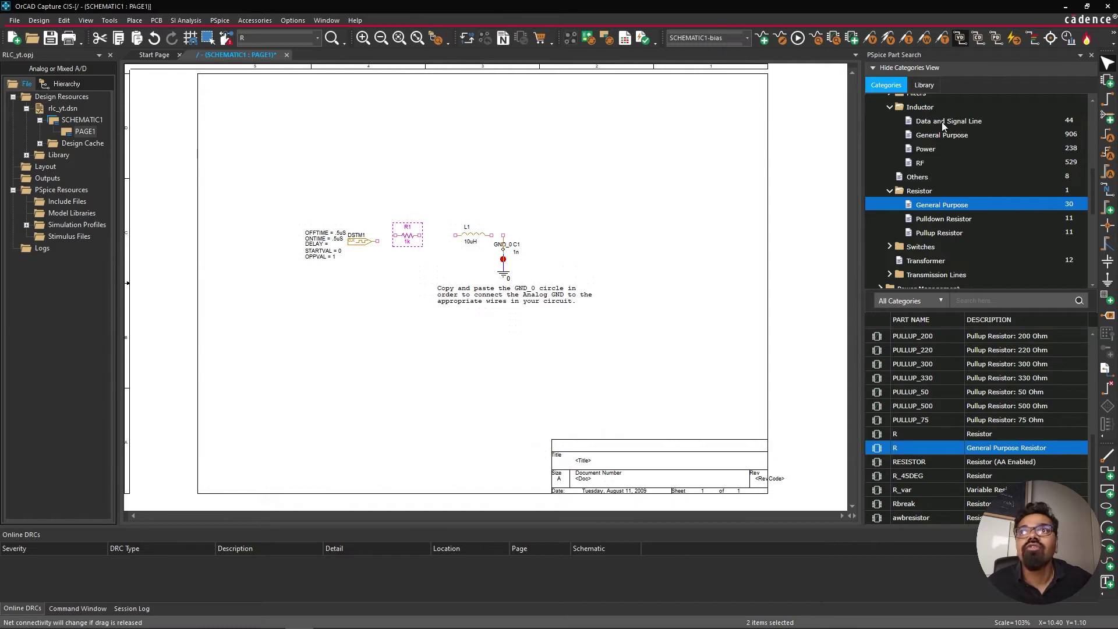
left_click(1077, 120)
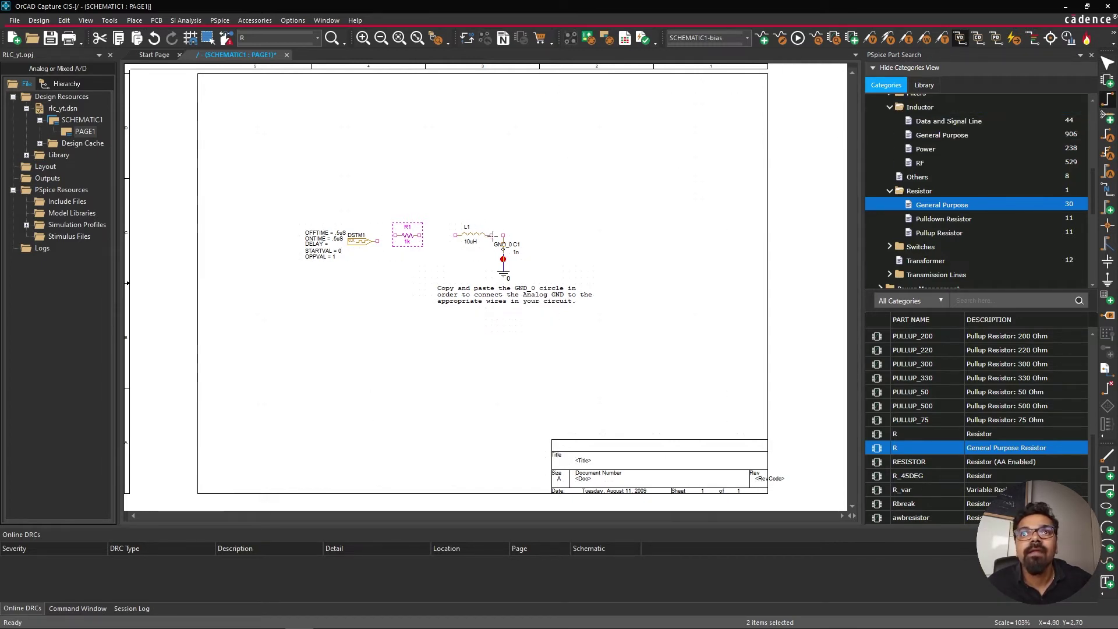
Step: Wire L1's left pin to R1, and R1's left pin to the DSTM1 output
left_click(497, 235)
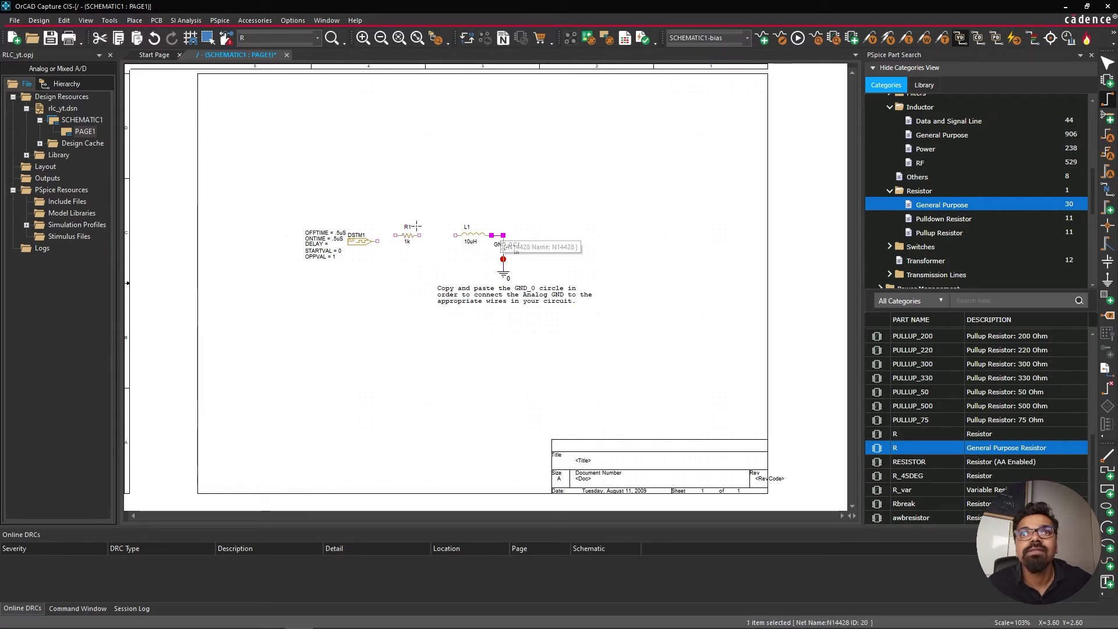
left_click(454, 236)
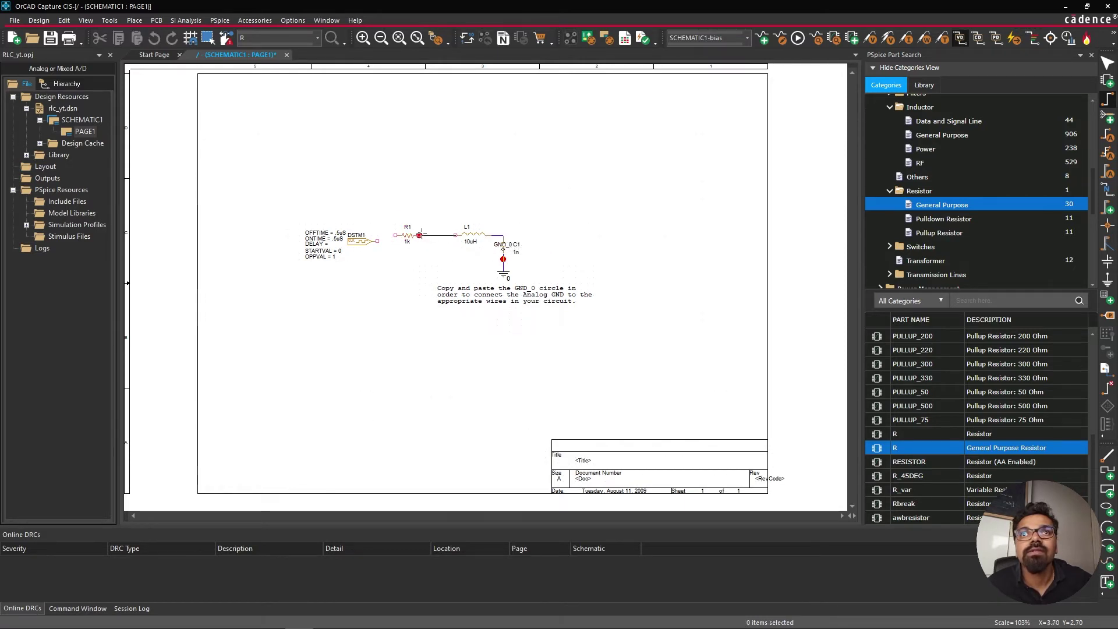
left_click(420, 236)
left_click(394, 236)
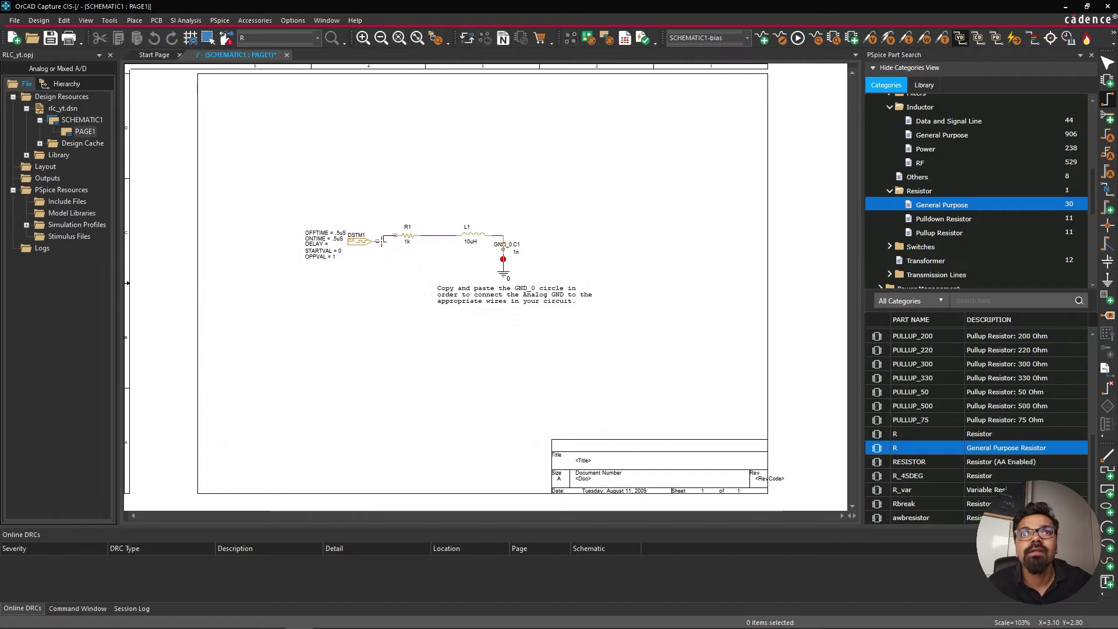
left_click(377, 240)
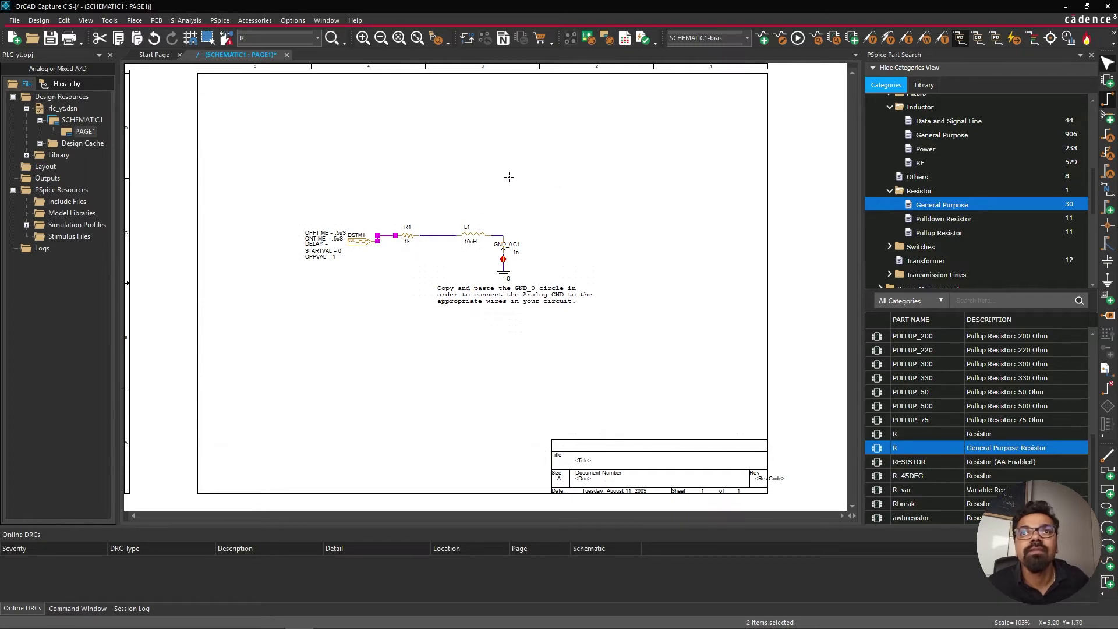
key("Escape")
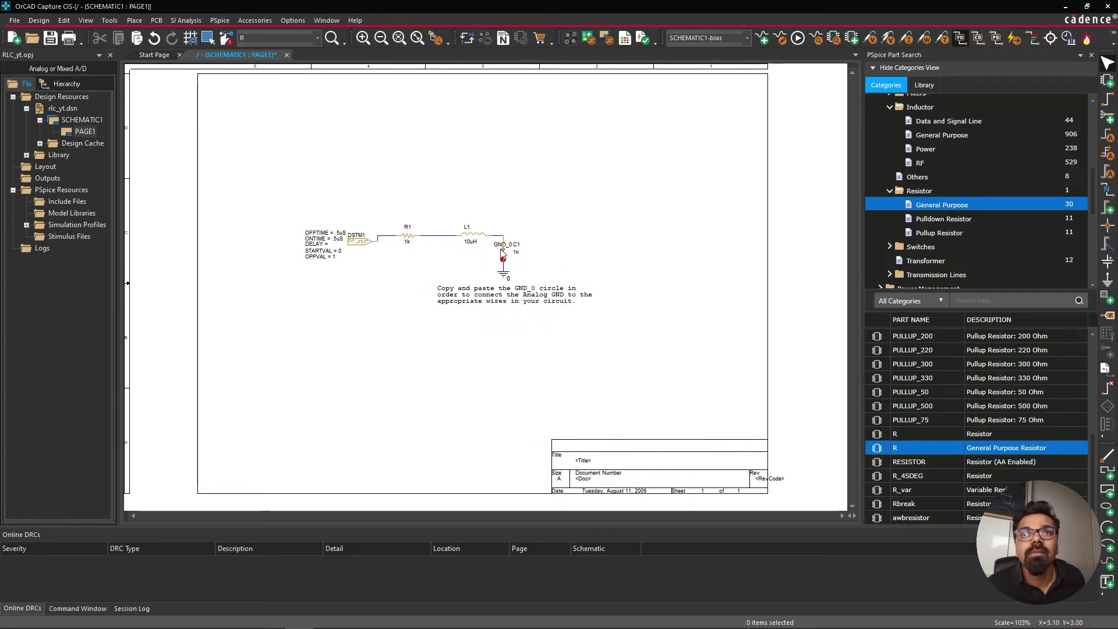
scroll(500, 250, "up", 5, "ctrl")
scroll(491, 314, "down", 3, "ctrl")
scroll(387, 349, "down", 2, "ctrl")
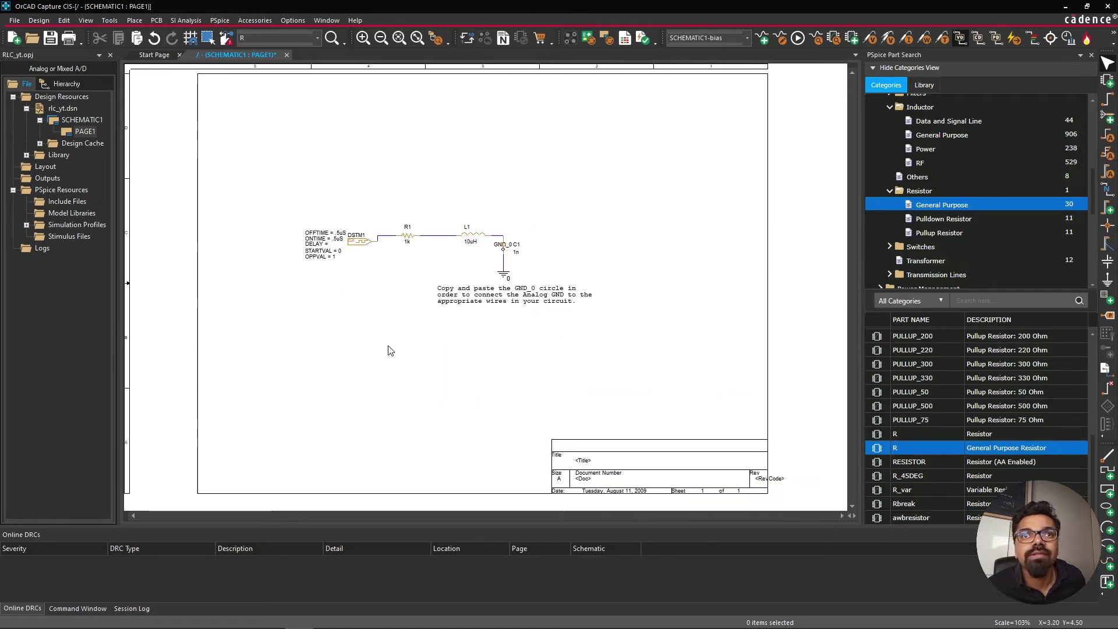
scroll(469, 295, "up", 2, "ctrl")
scroll(568, 190, "up", 2)
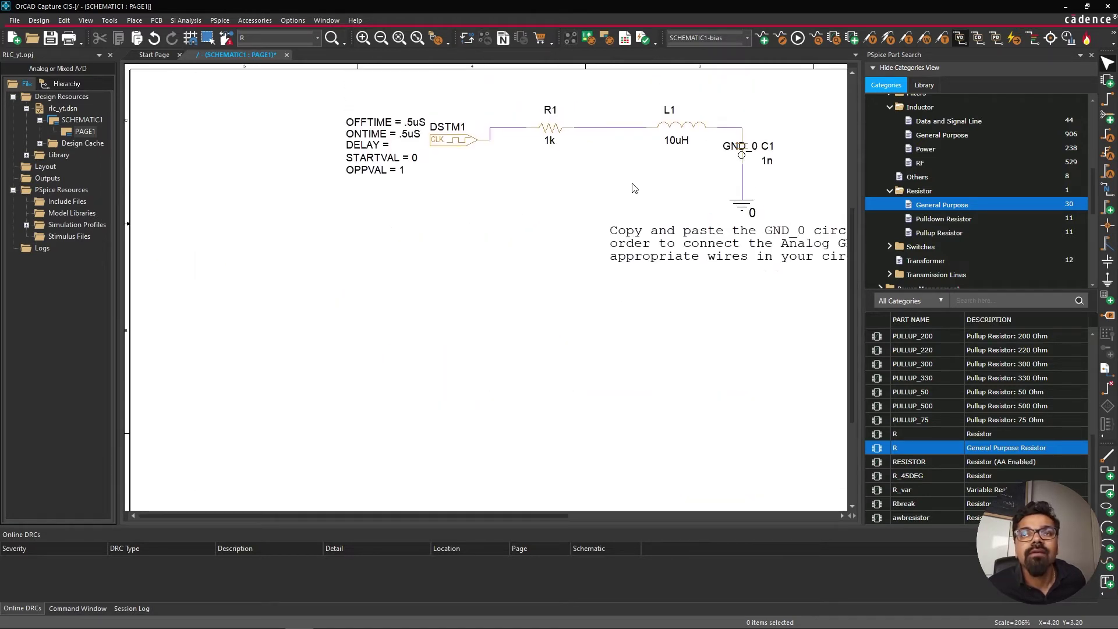
left_click_drag(548, 514, 644, 504)
scroll(644, 504, "up", 2)
scroll(401, 324, "up", 1, "ctrl")
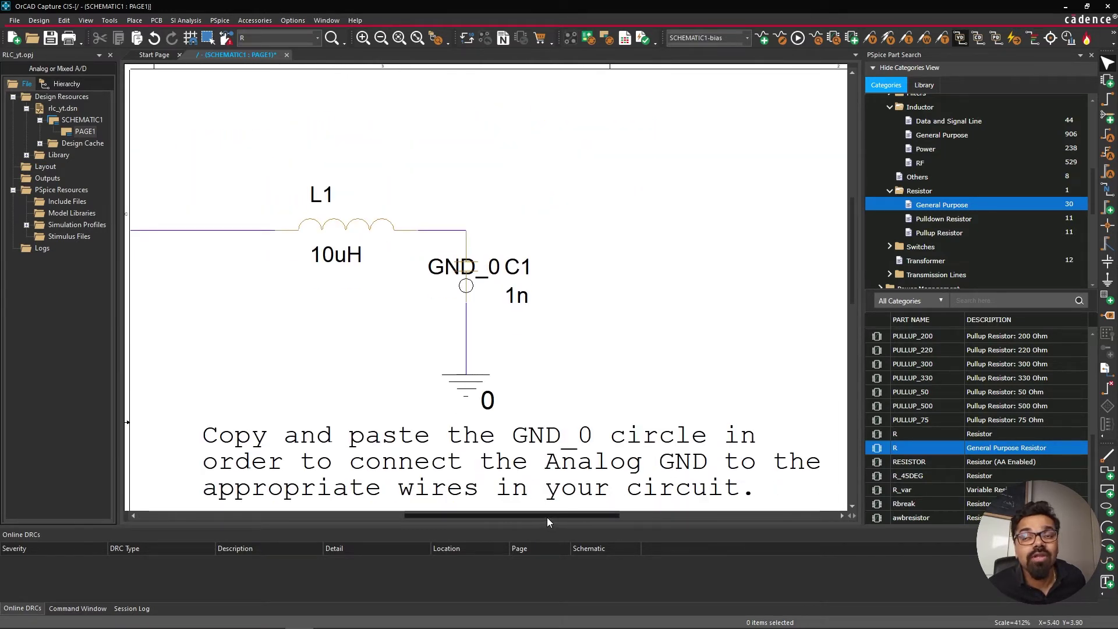
left_click_drag(546, 517, 448, 511)
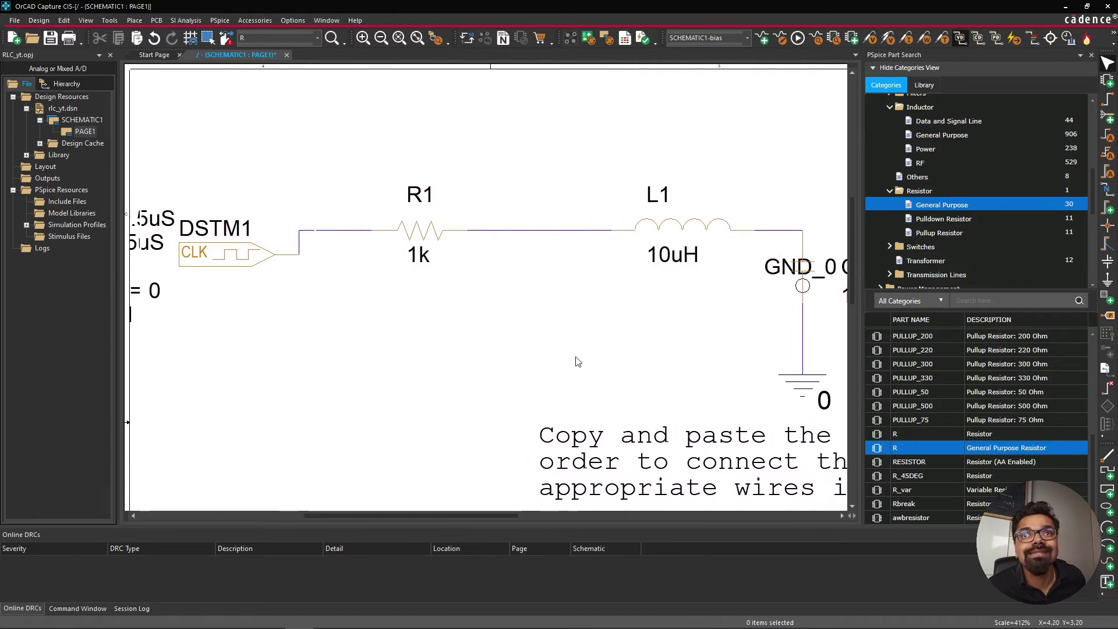
scroll(578, 361, "down", 1, "ctrl")
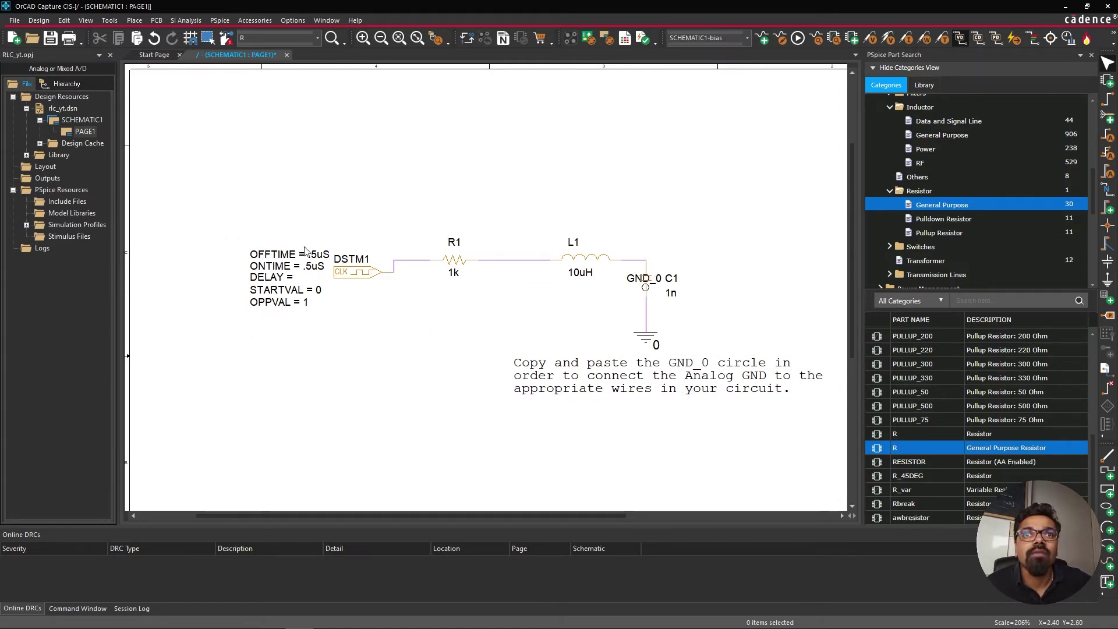
Step: Set the DSTM1 clock's DELAY to 0.1 and ONTIME to 10us
double_click(274, 279)
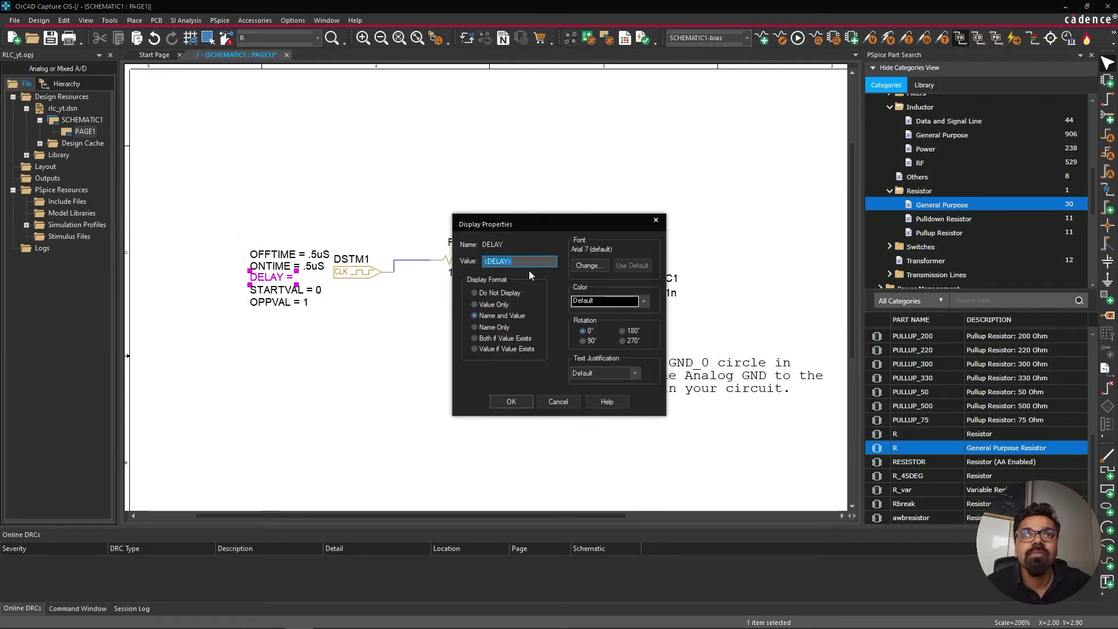
type("0.1")
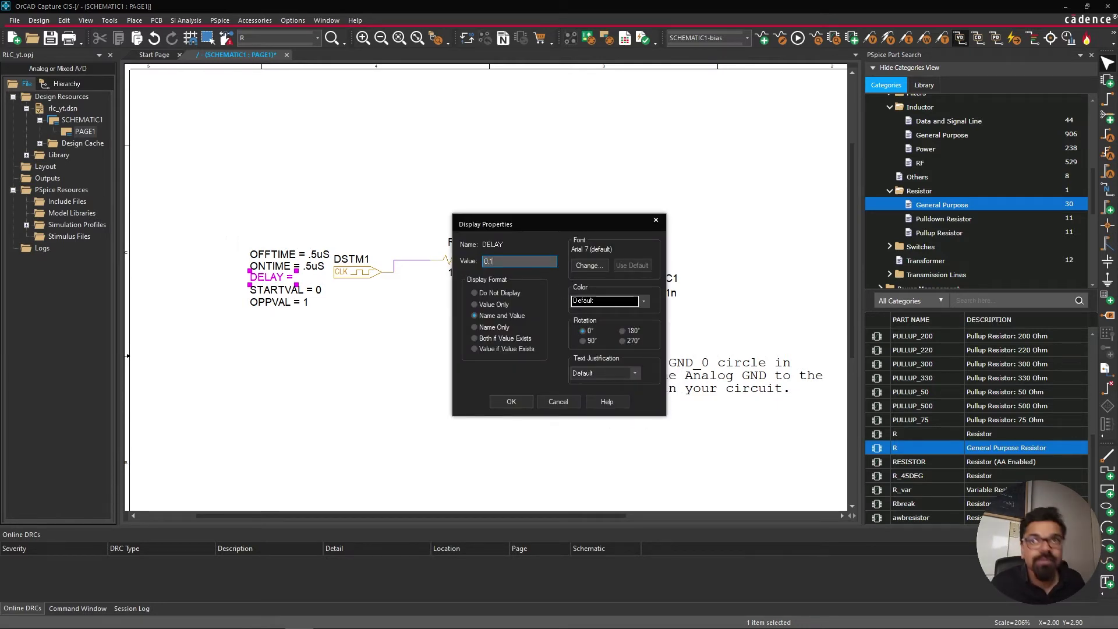
key("Return")
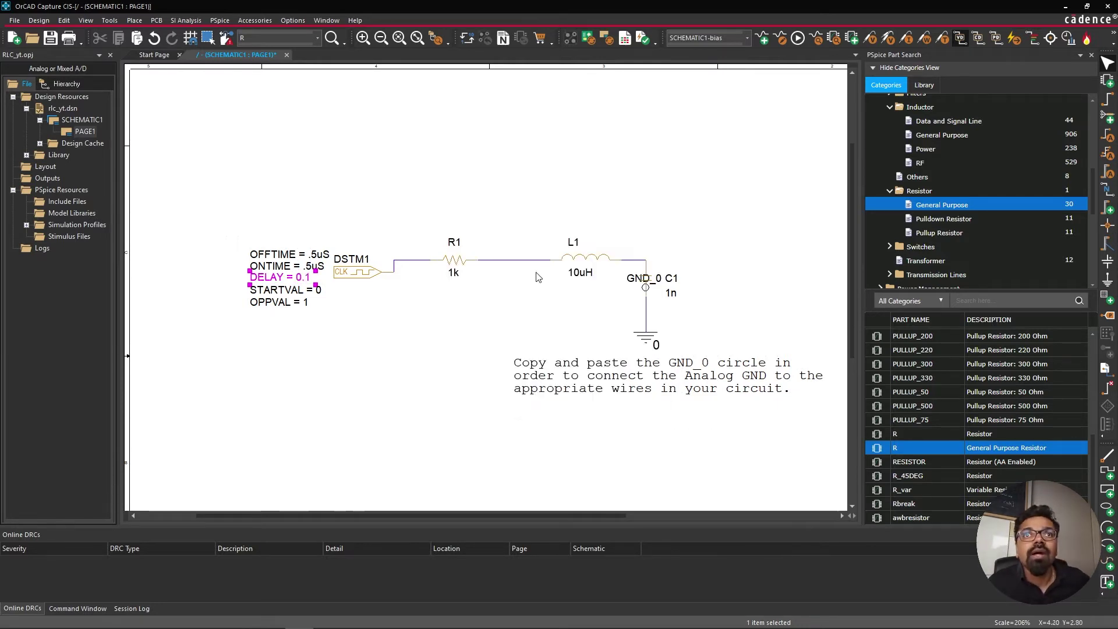
double_click(317, 268)
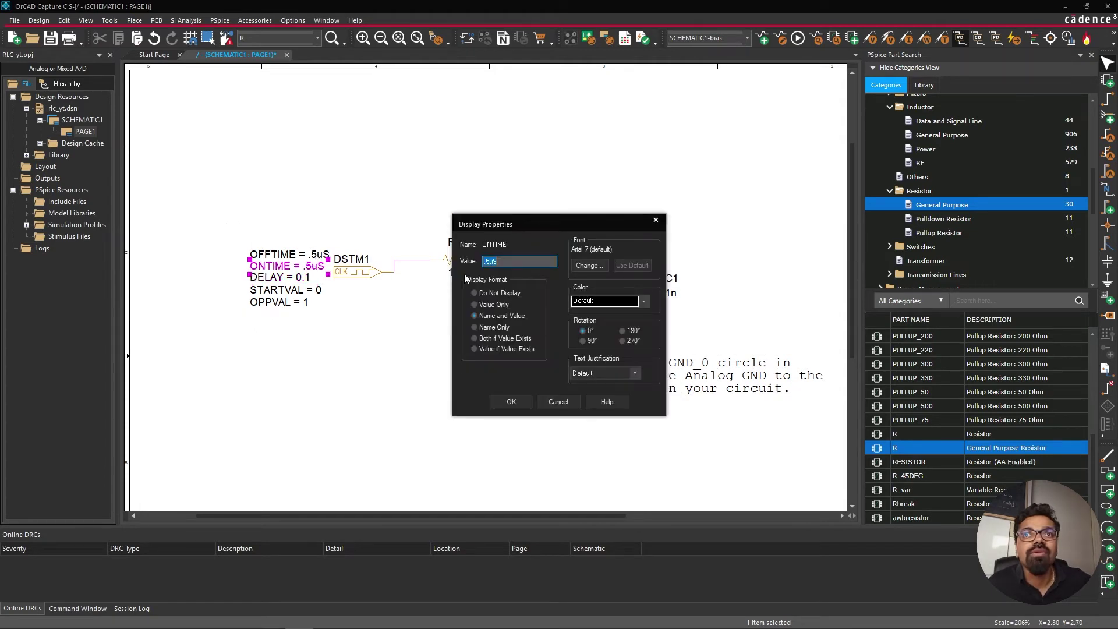
type("1")
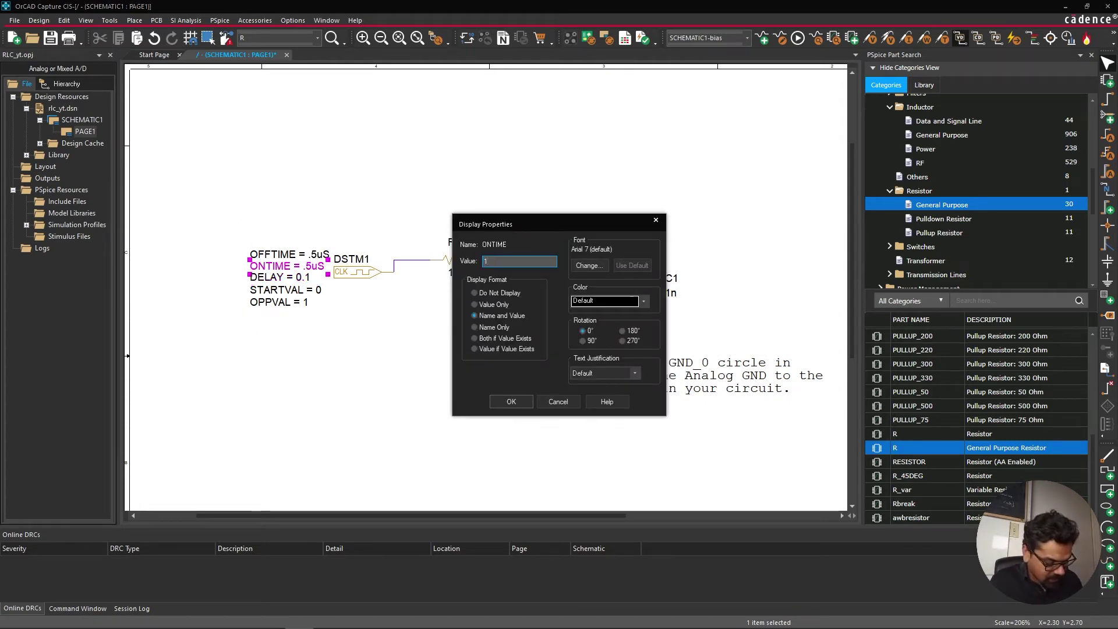
type("0us")
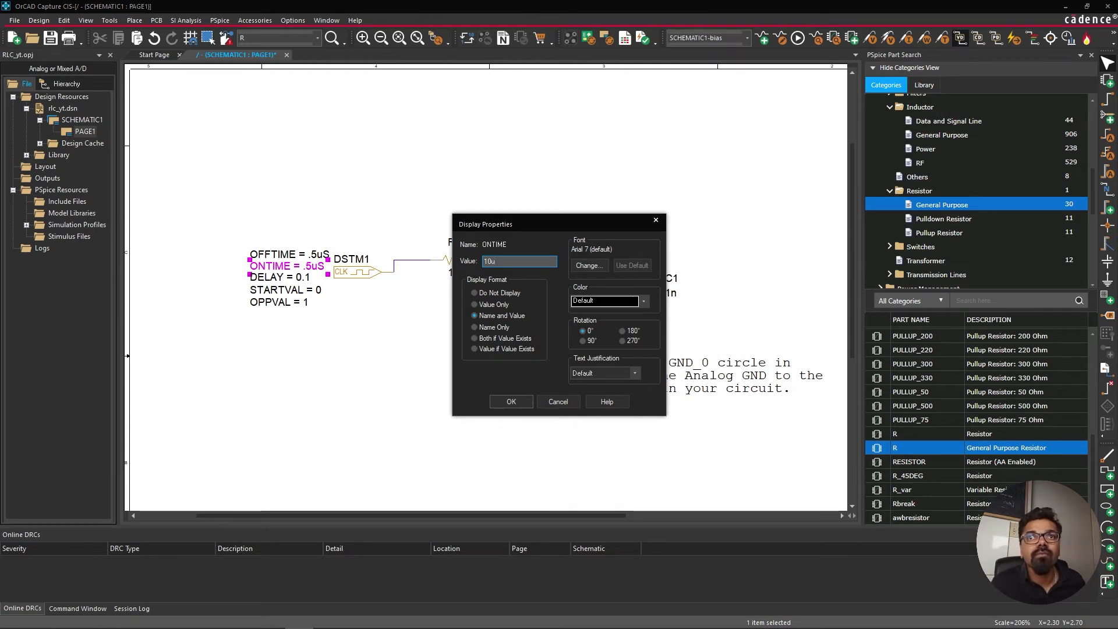
left_click(510, 401)
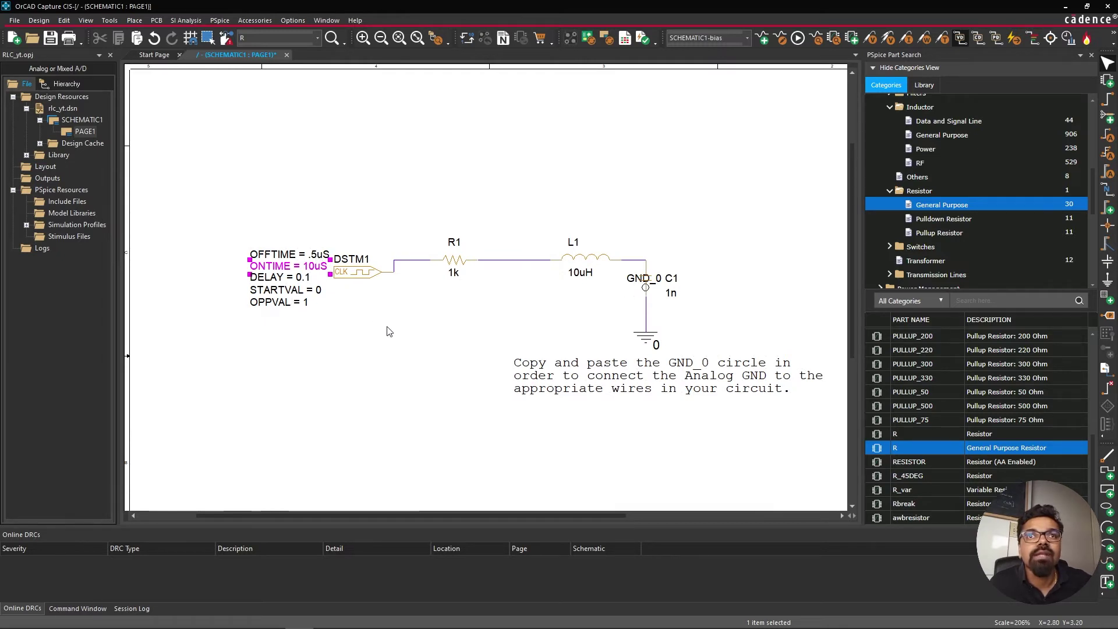
left_click(401, 336)
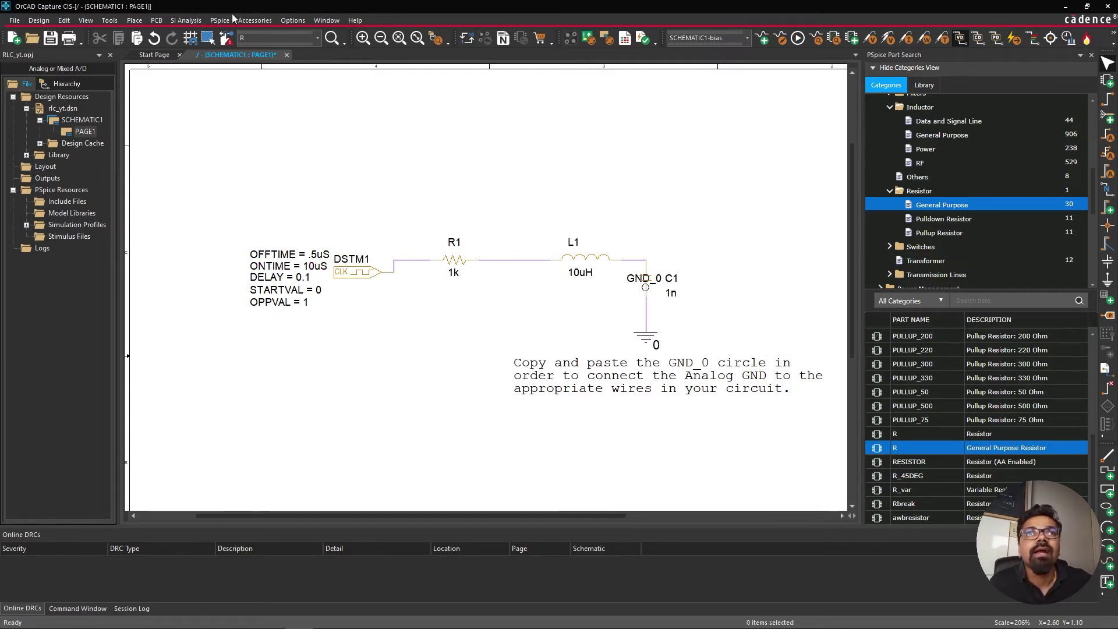
Step: Switch the bias profile to a Time Domain (Transient) analysis running to 1000ns
left_click(218, 19)
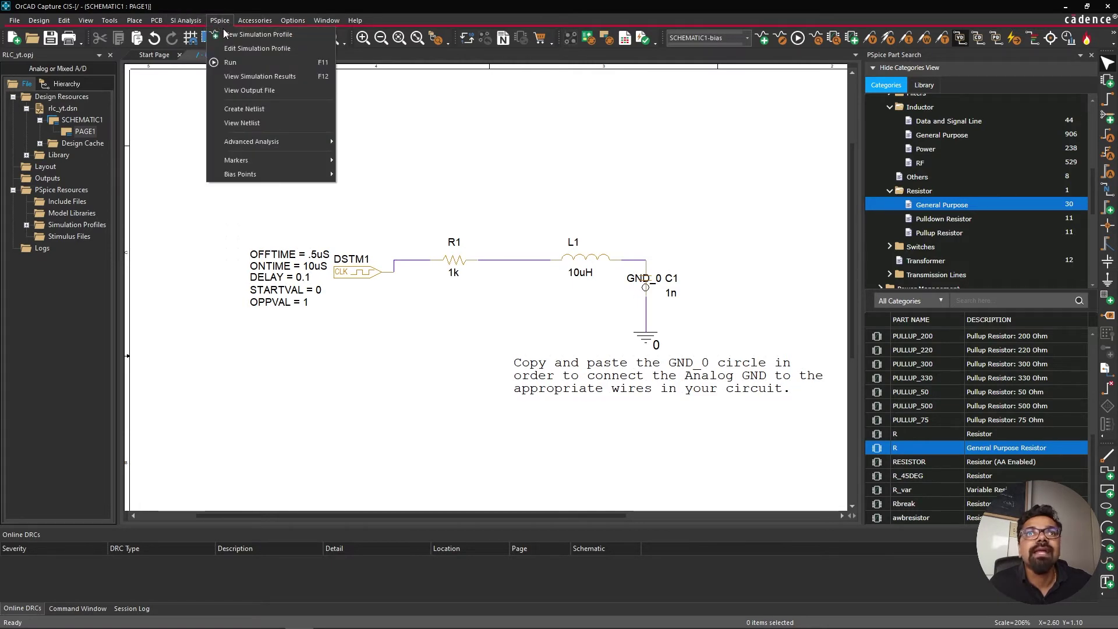
left_click(243, 47)
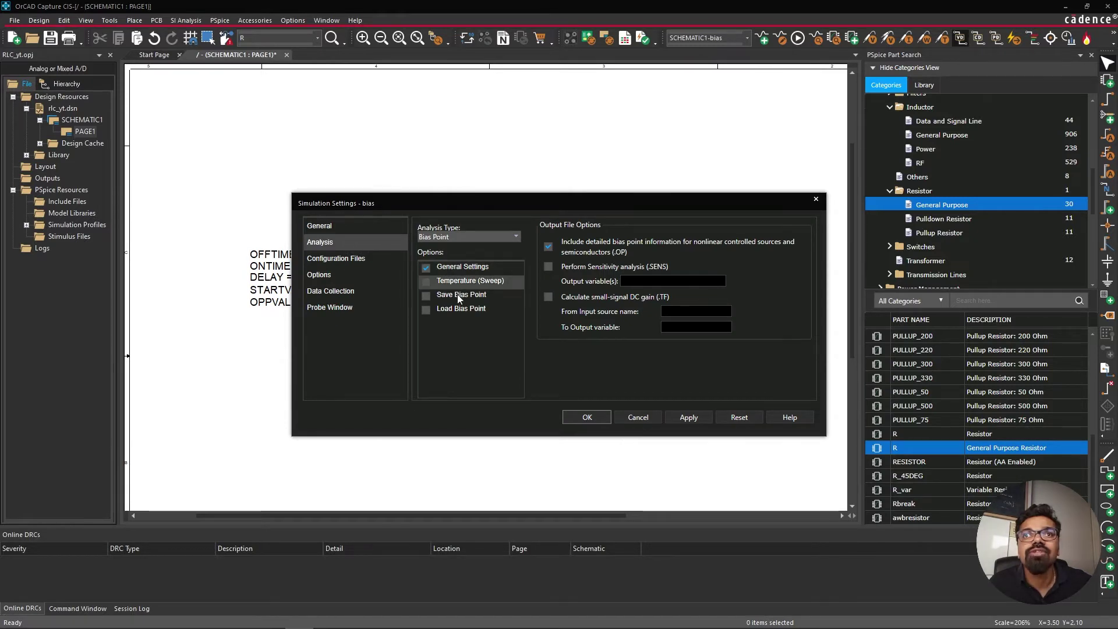
left_click(516, 236)
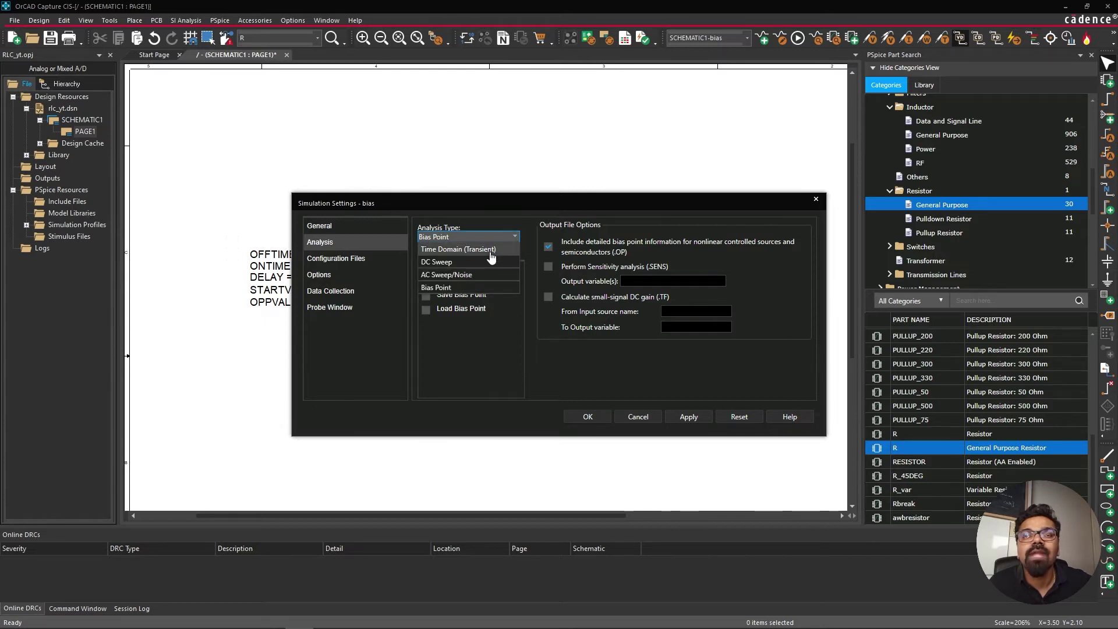
left_click(492, 249)
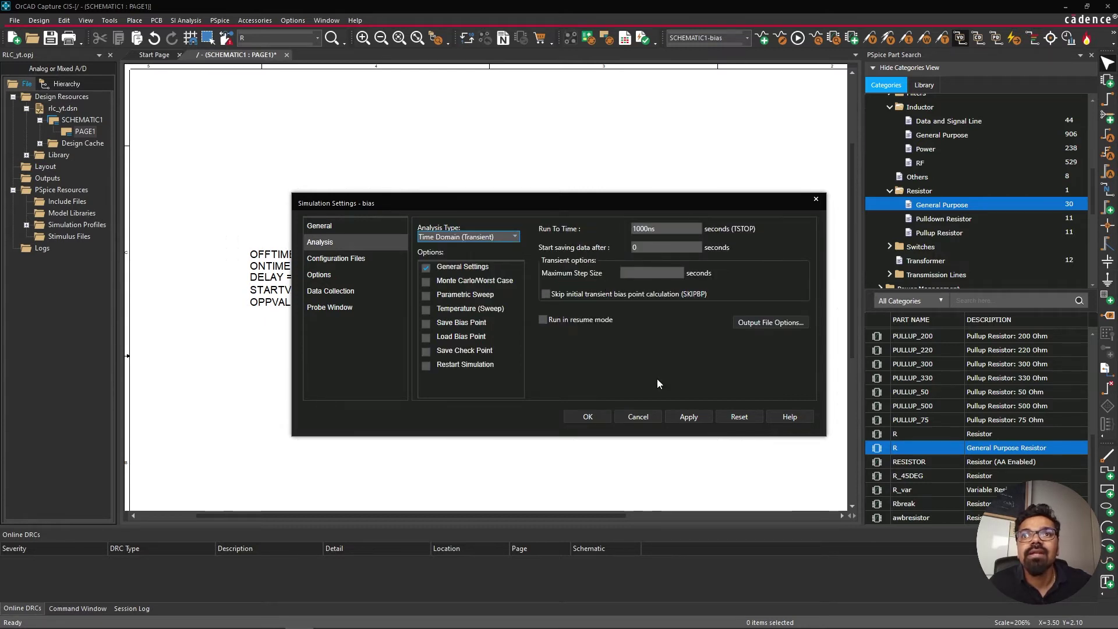
left_click(691, 423)
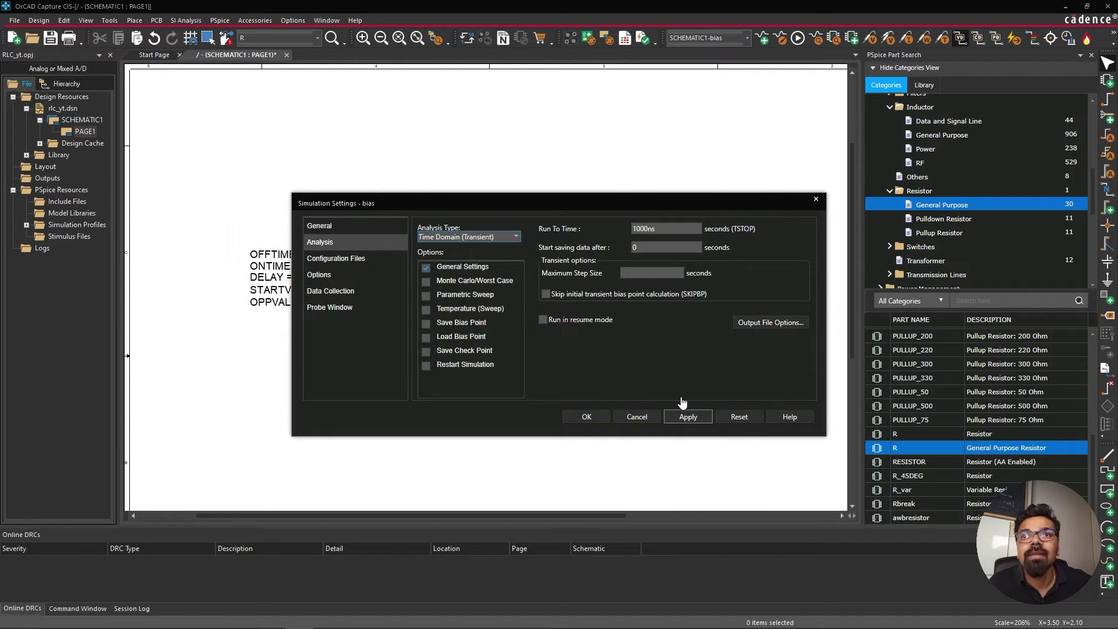
left_click(587, 419)
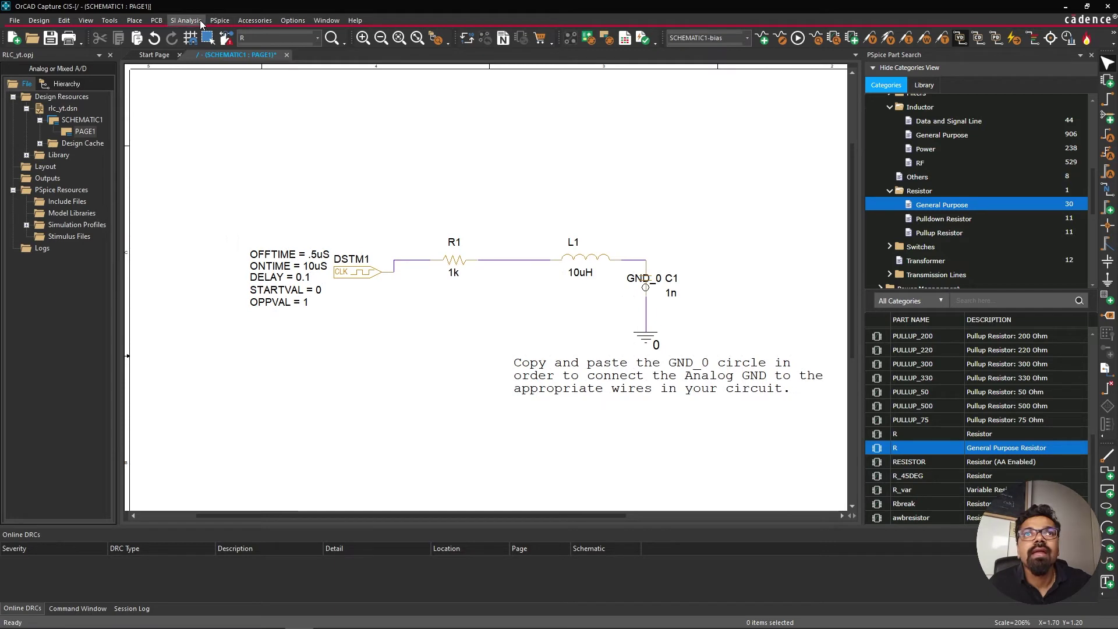
Step: Run the PSpice transient simulation, view the results full-screen, then return to the annotated schematic
left_click(215, 20)
left_click(235, 62)
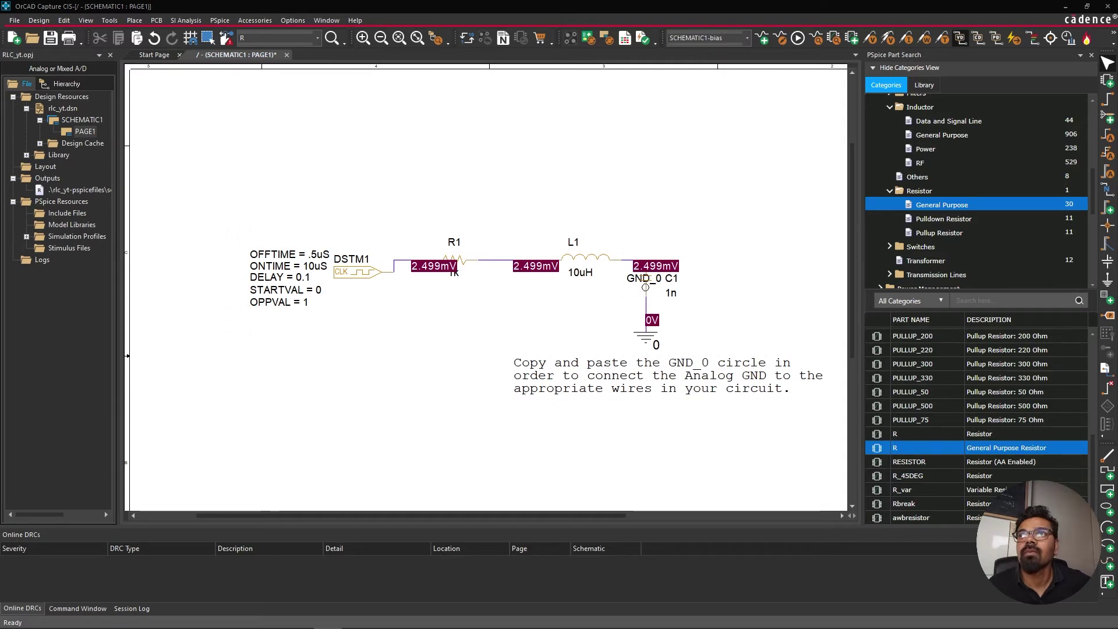
left_click_drag(477, 128, 367, 130)
double_click(367, 129)
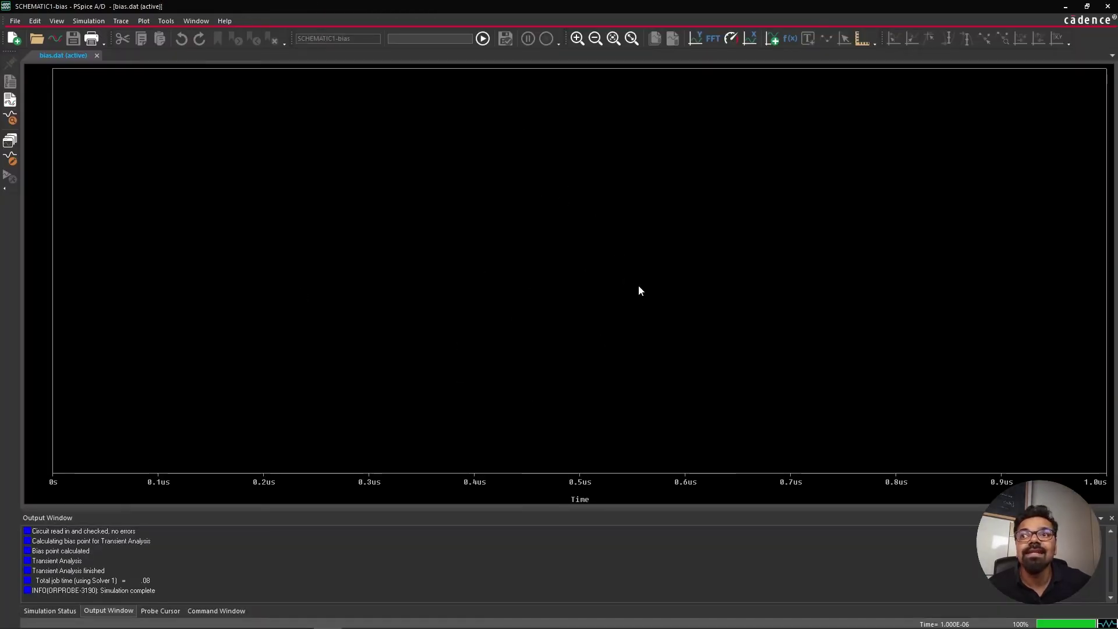
left_click(1066, 7)
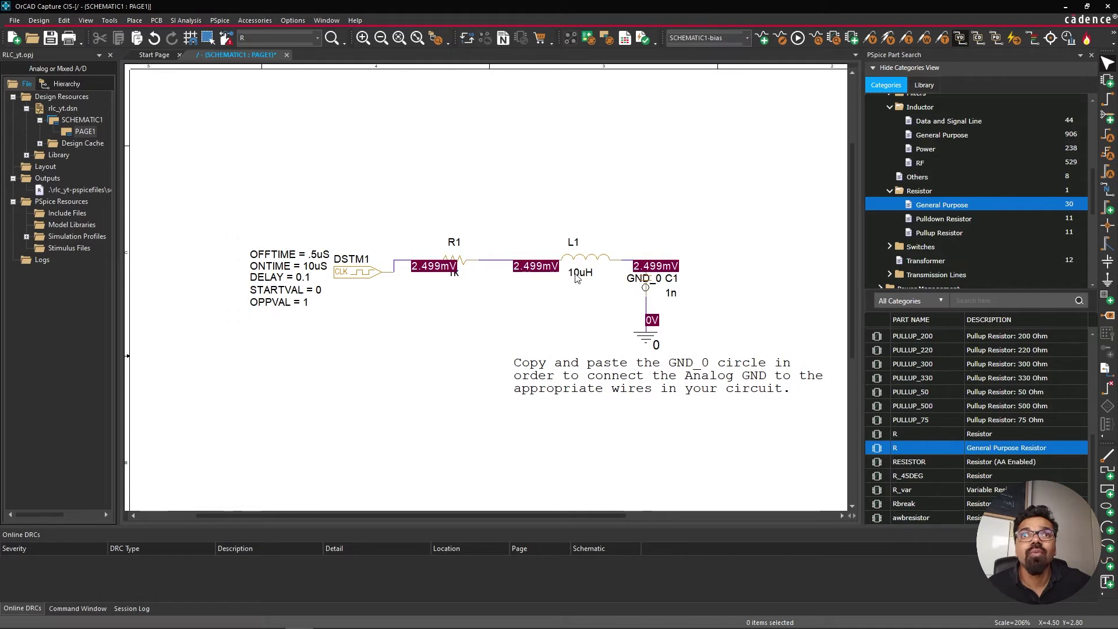
Step: Place a voltage probe on the L1–C1 node and check both flat ~2.5mV traces in PSpice
left_click(868, 40)
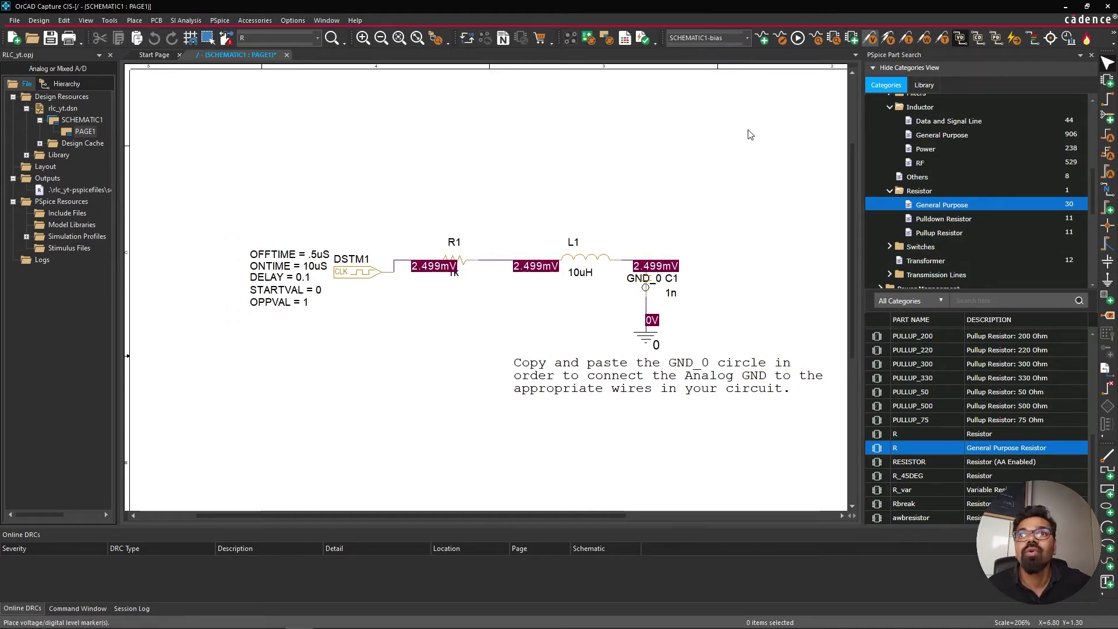
left_click(651, 277)
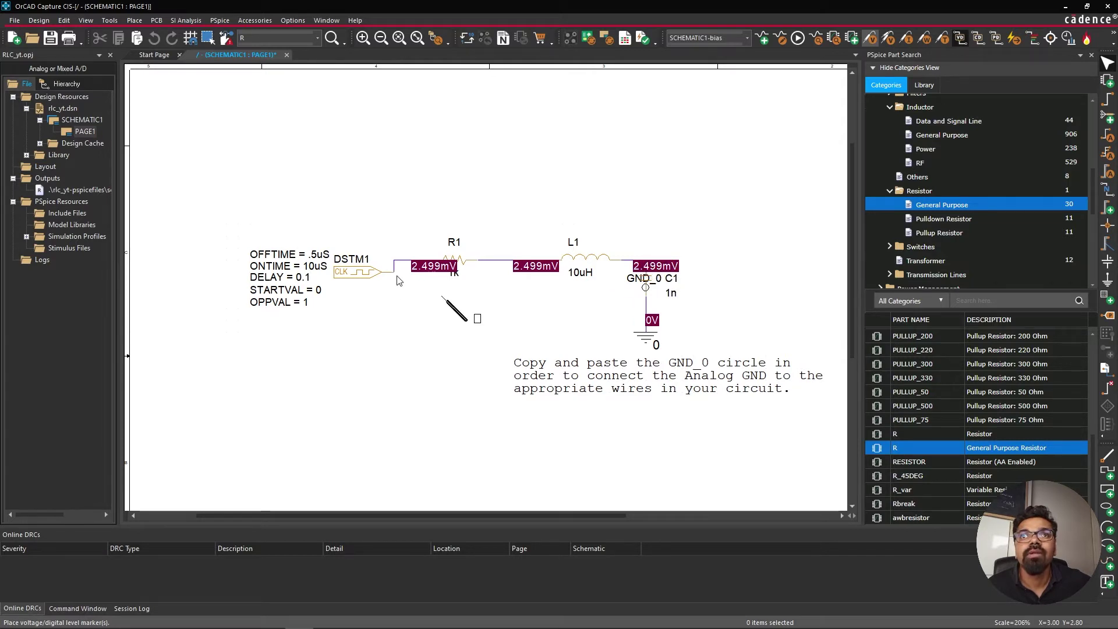
key("Escape")
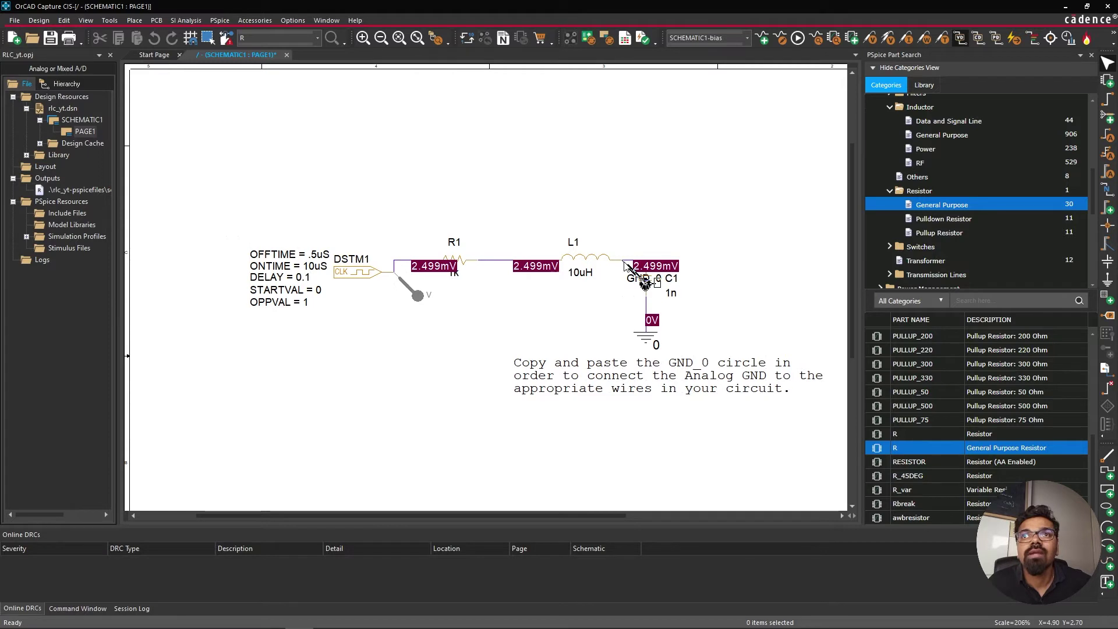
left_click(645, 284)
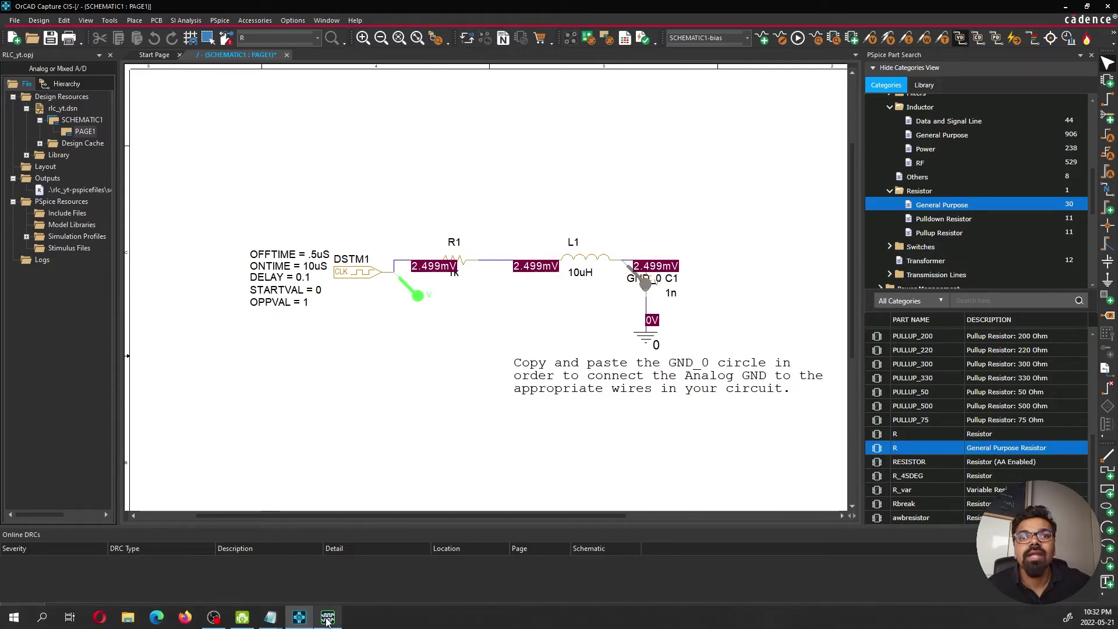
left_click(328, 619)
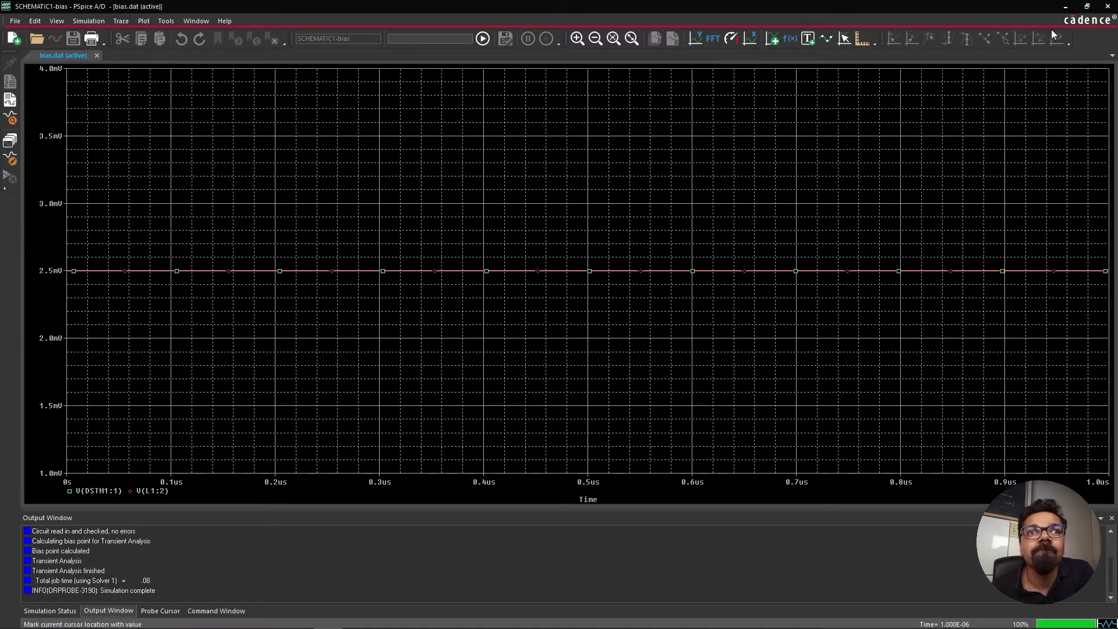
left_click(1065, 6)
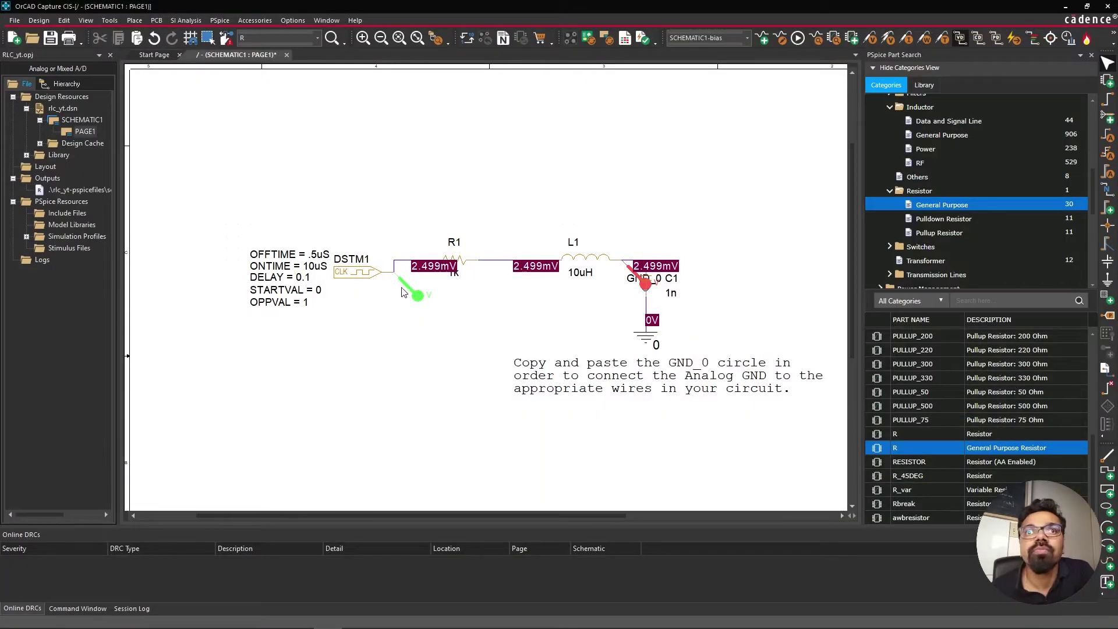
Step: Change the DSTM1 clock's DELAY value from 0.1 to 0.1u
left_click(309, 279)
double_click(310, 280)
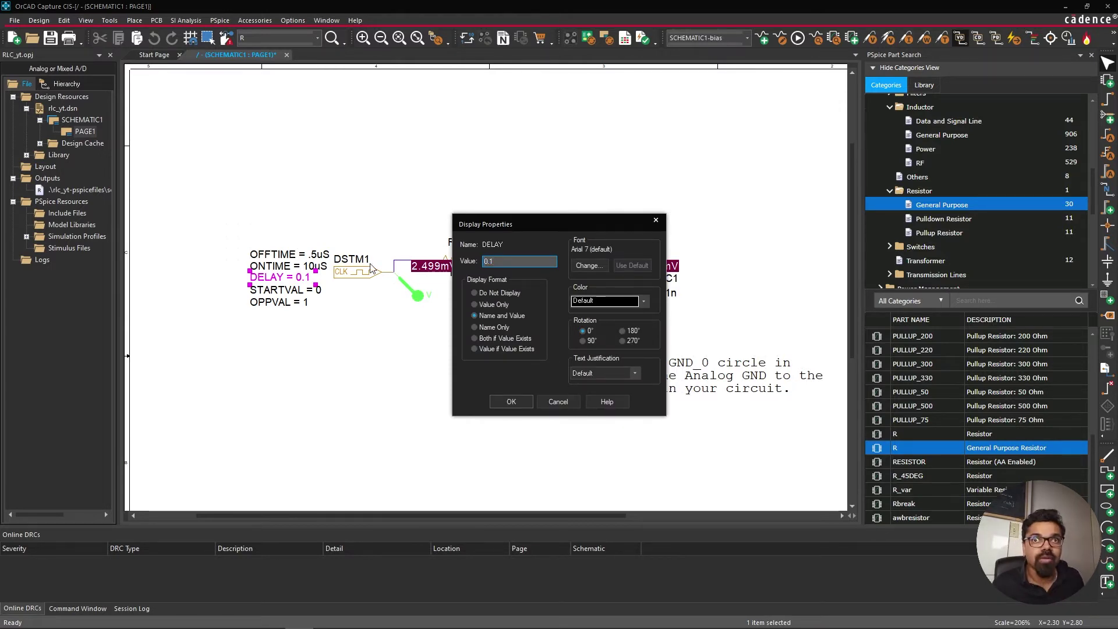
type("uS")
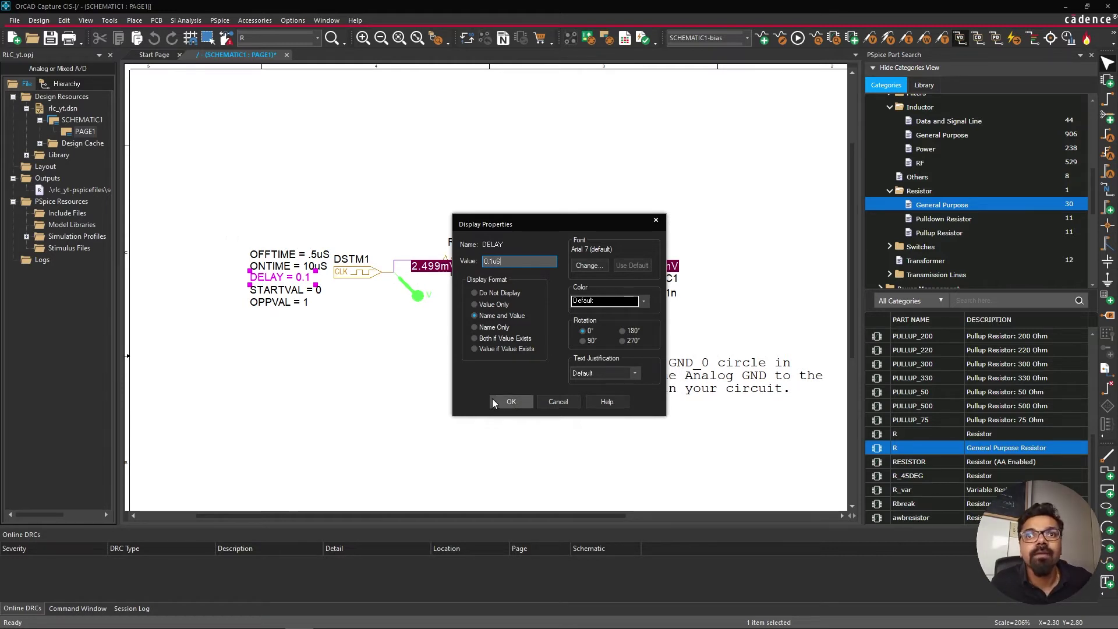
left_click(493, 401)
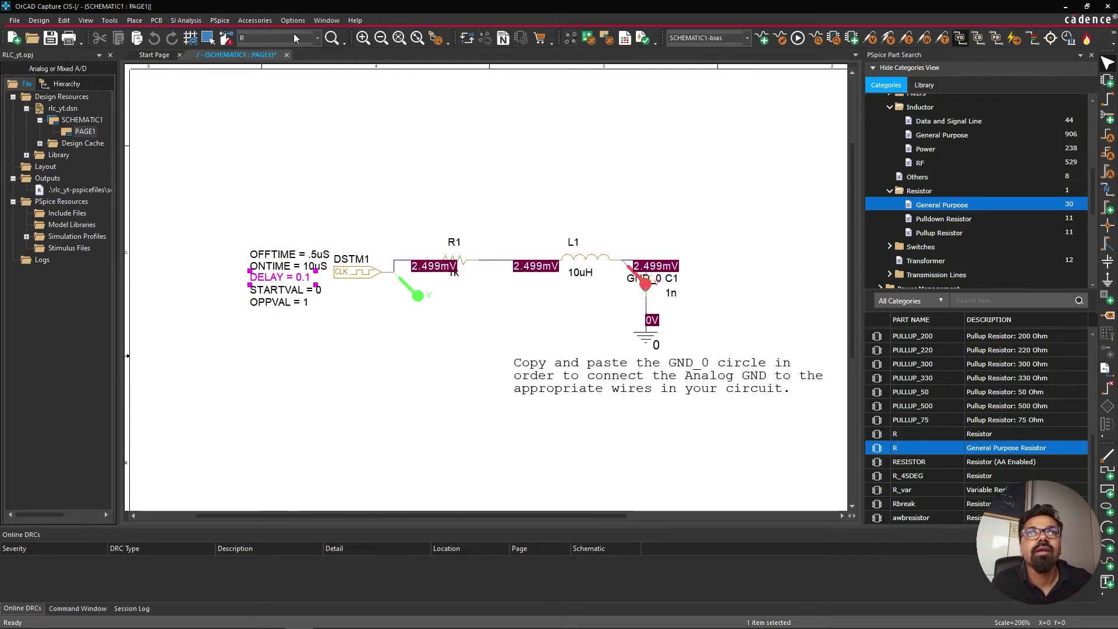
Step: Rerun the simulation to see V(DSTM1:1) step to 5V at 0.1us
left_click(220, 20)
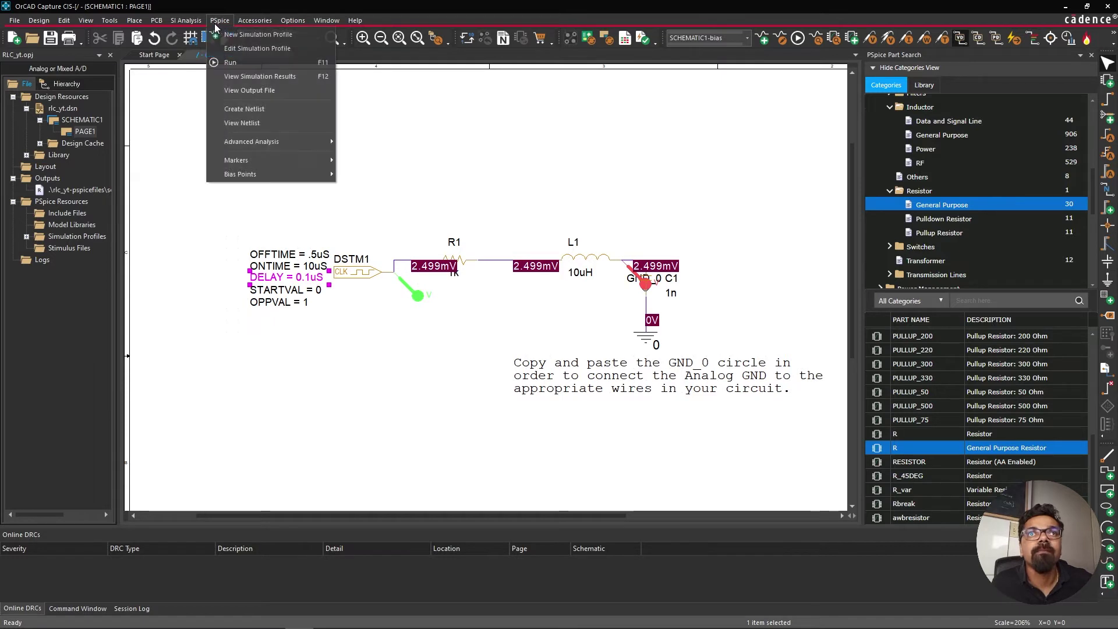
left_click(231, 62)
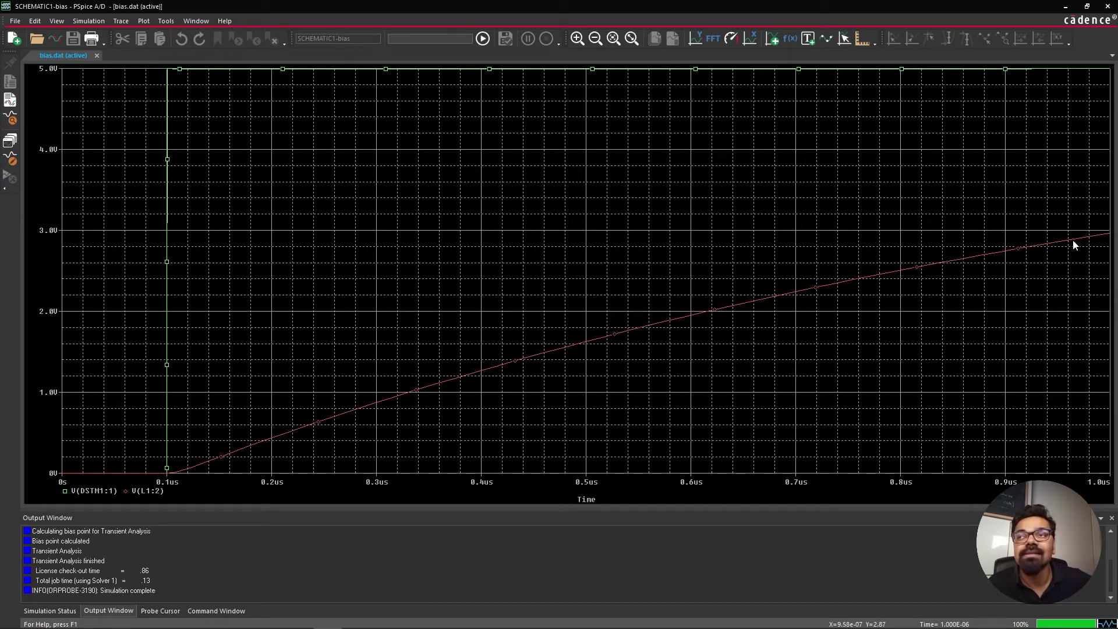
left_click(1061, 7)
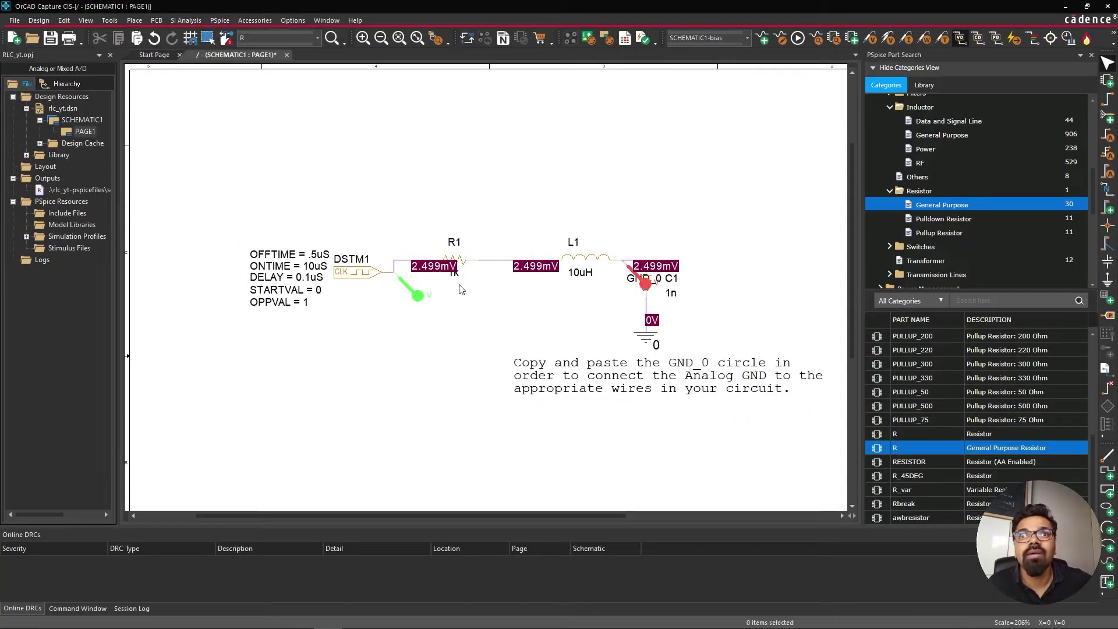
Step: Set resistor R1's value to 50
left_click(455, 276)
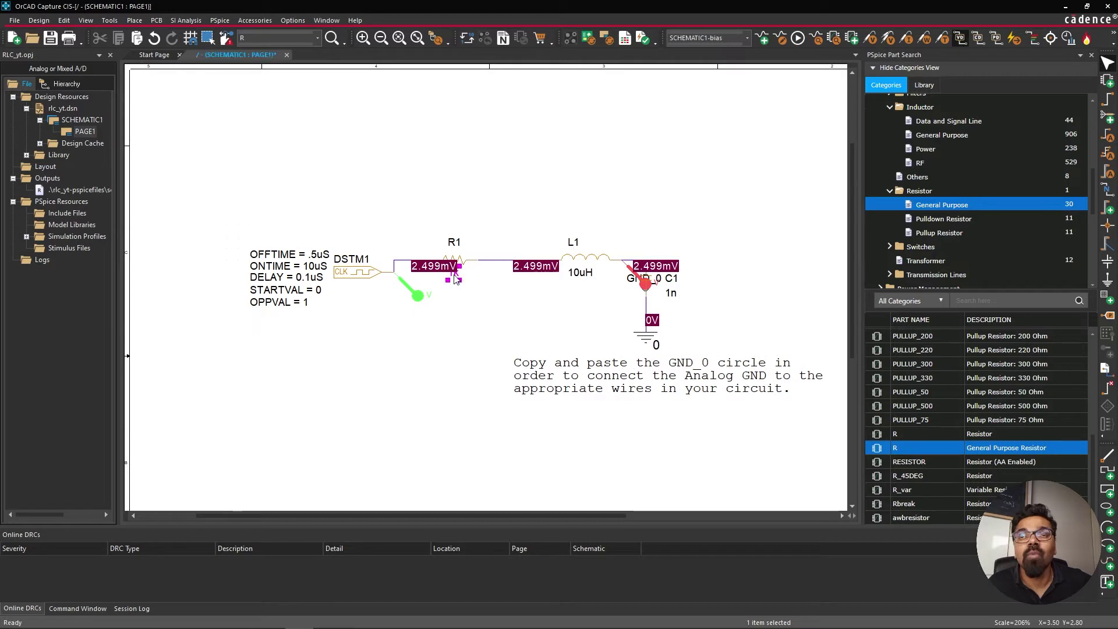
double_click(455, 277)
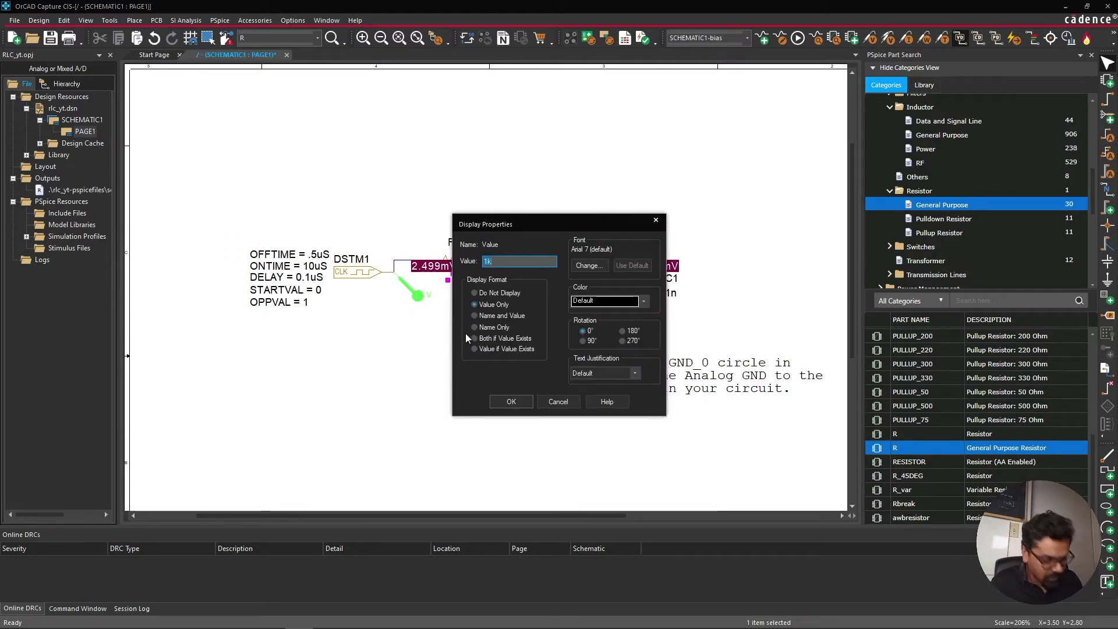
type("50")
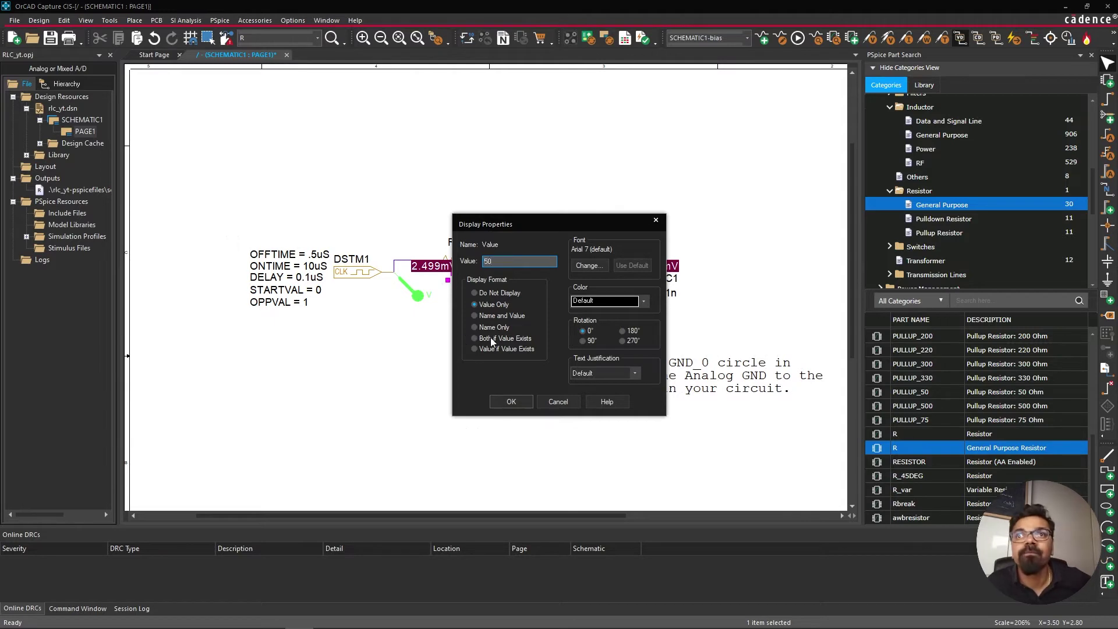
left_click(511, 402)
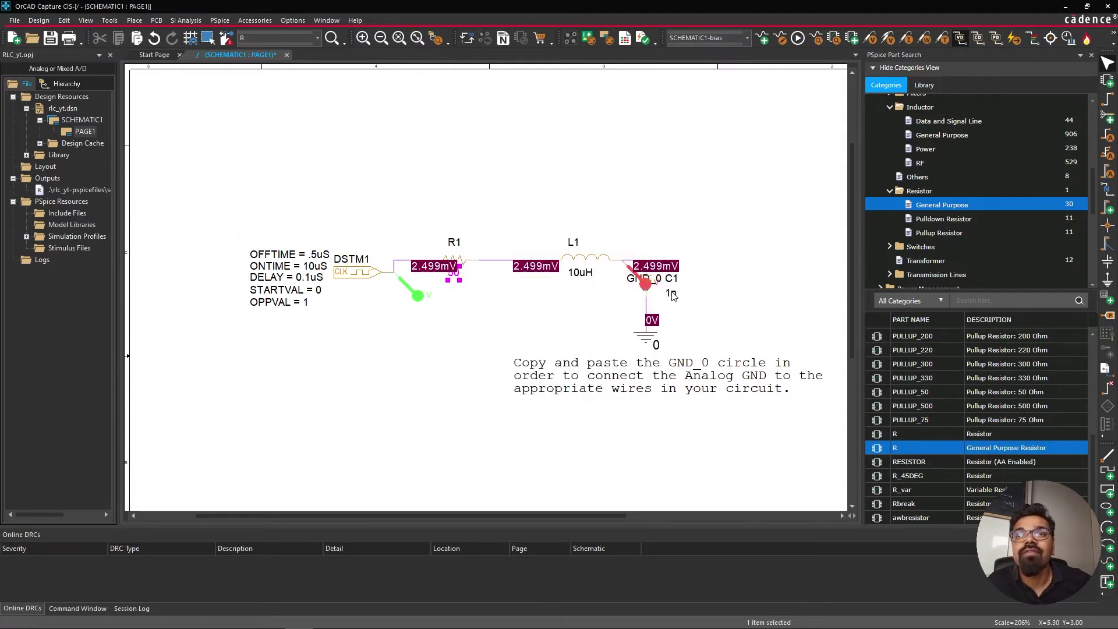
Step: Change inductor L1's value from 10uH to 100uH
left_click(583, 265)
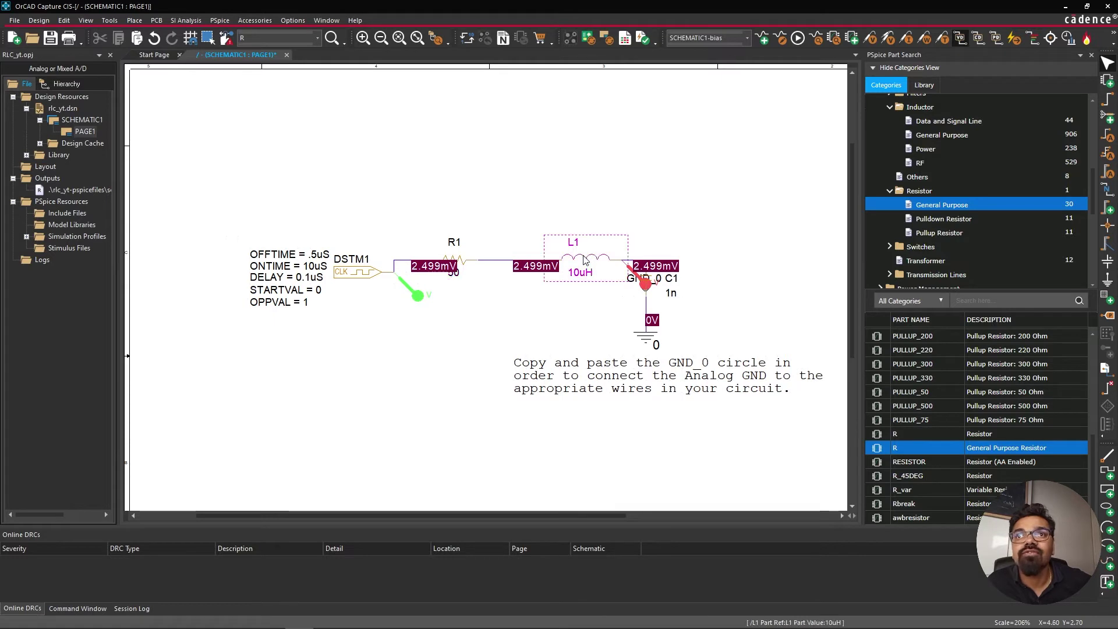
double_click(597, 302)
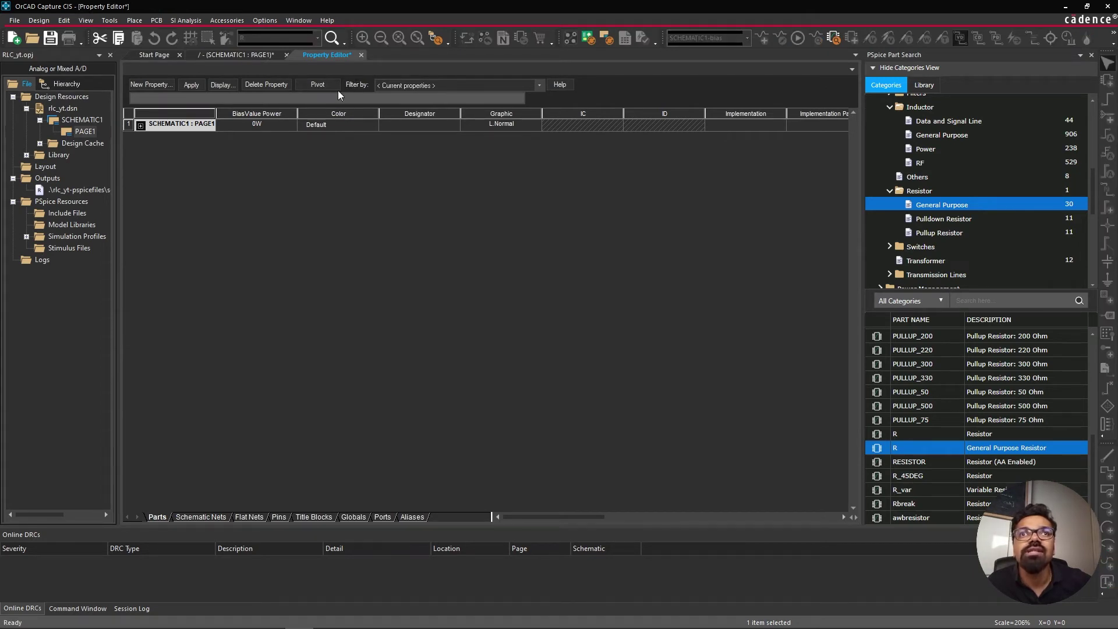
left_click(361, 54)
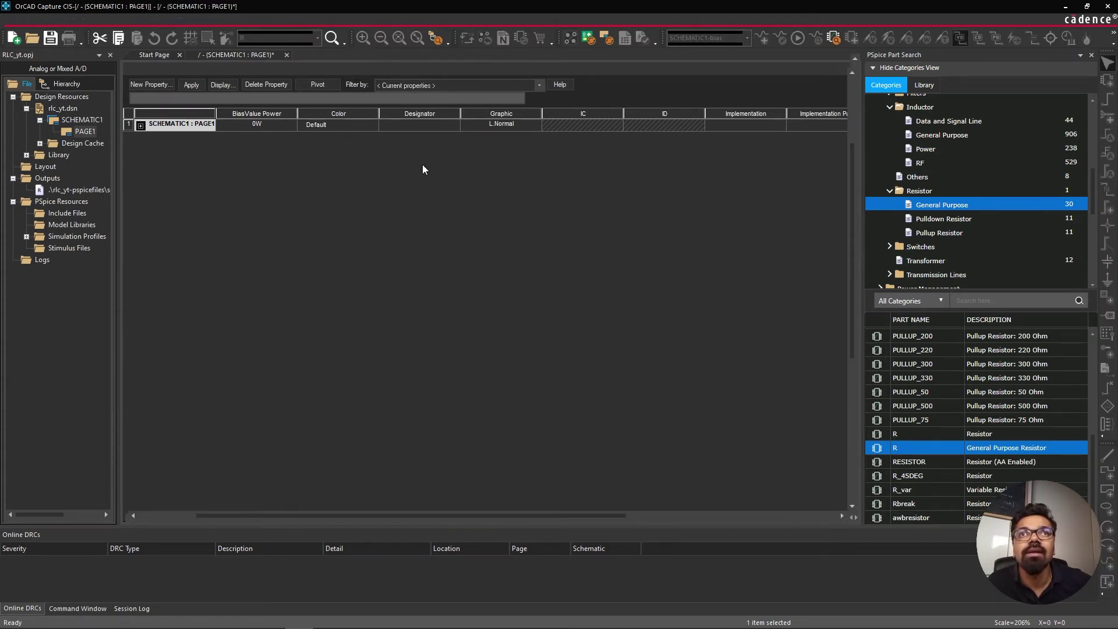
left_click(581, 275)
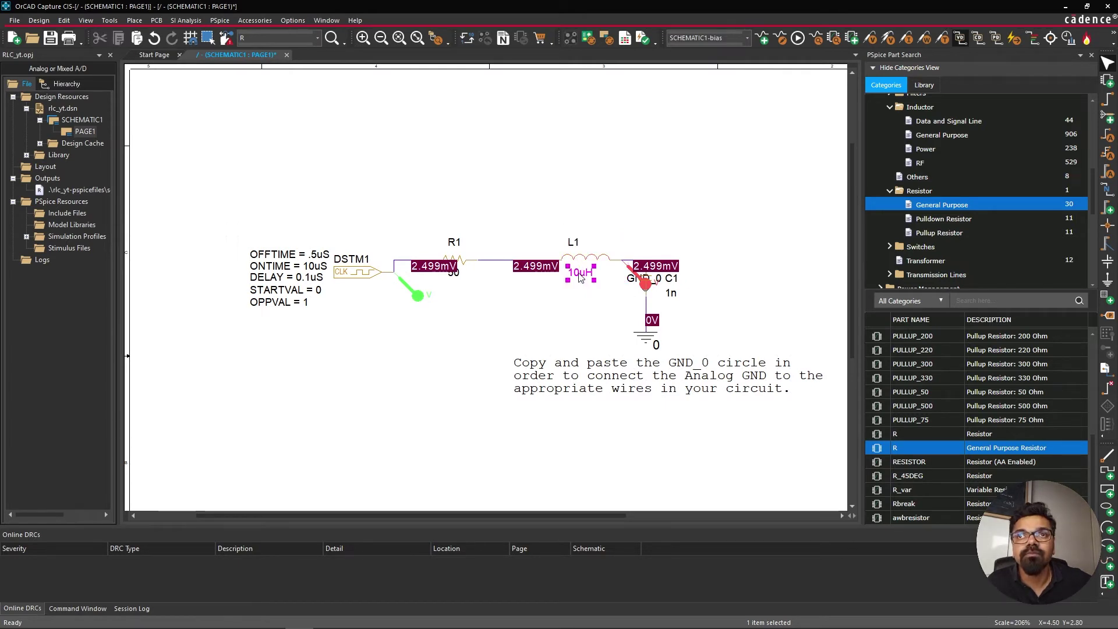
double_click(581, 276)
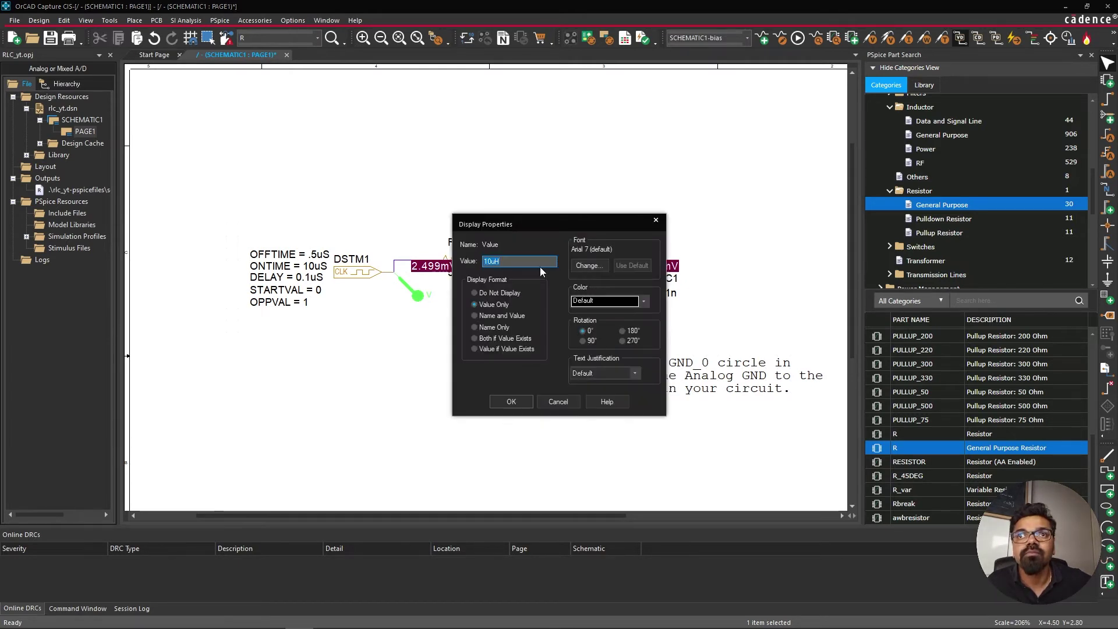
key("End")
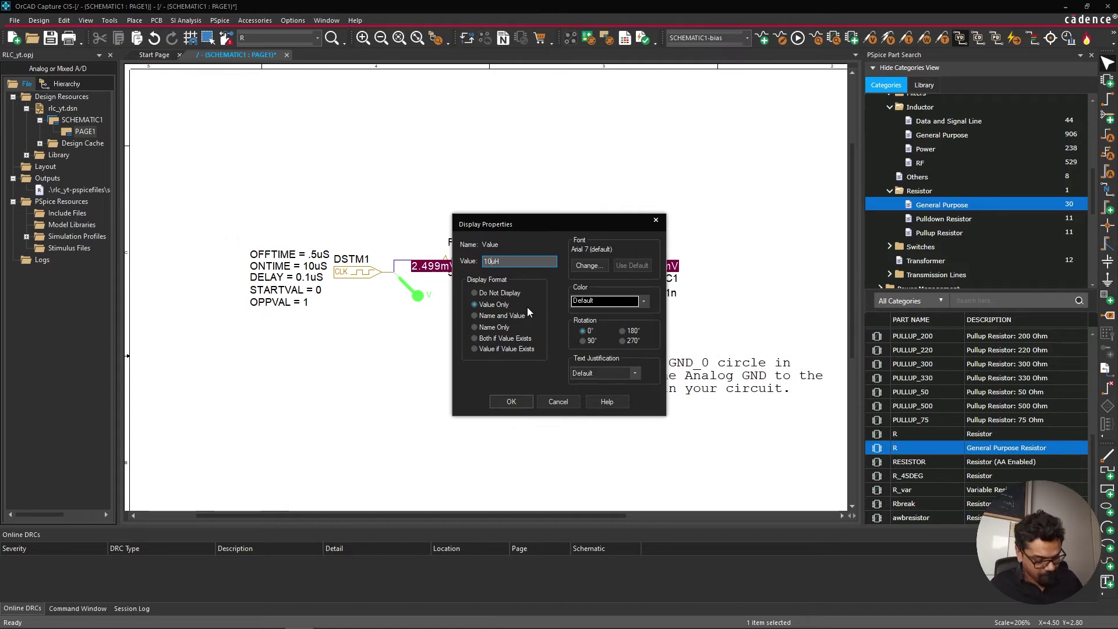
type("0")
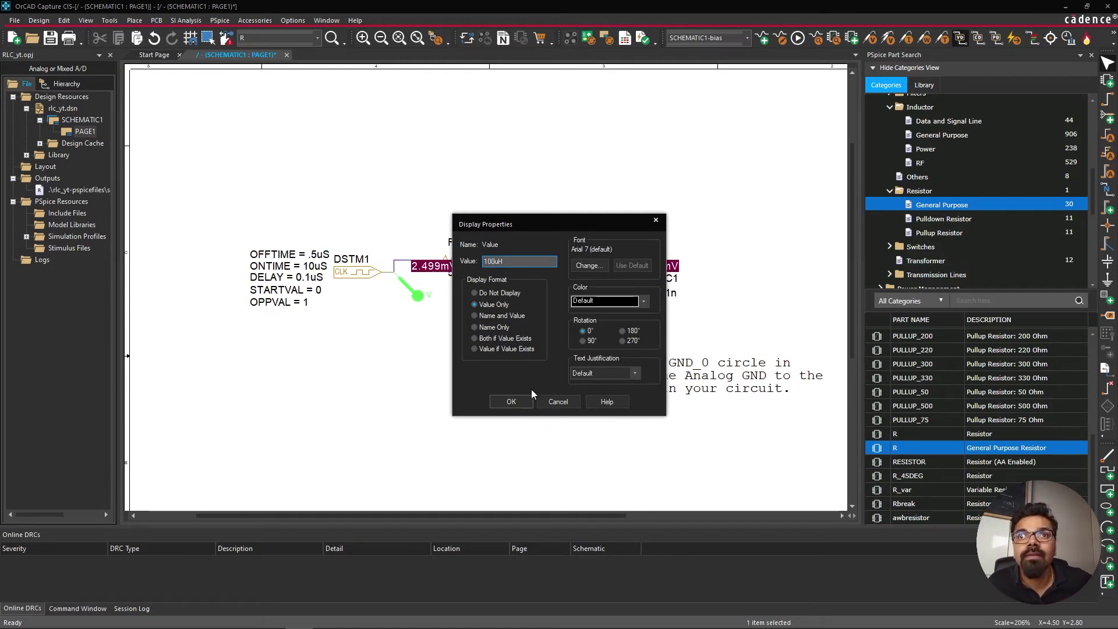
left_click(511, 401)
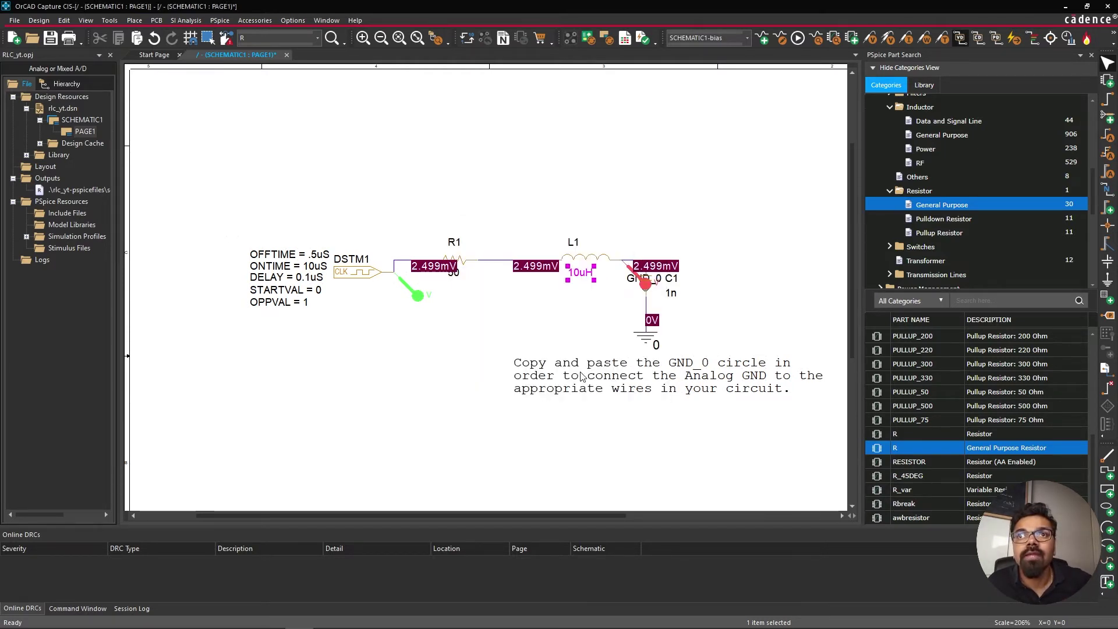
Step: Rerun PSpice with 50-ohm R1 and 100uH L1, viewing V(L1:2) climb toward 8.7V
left_click(219, 26)
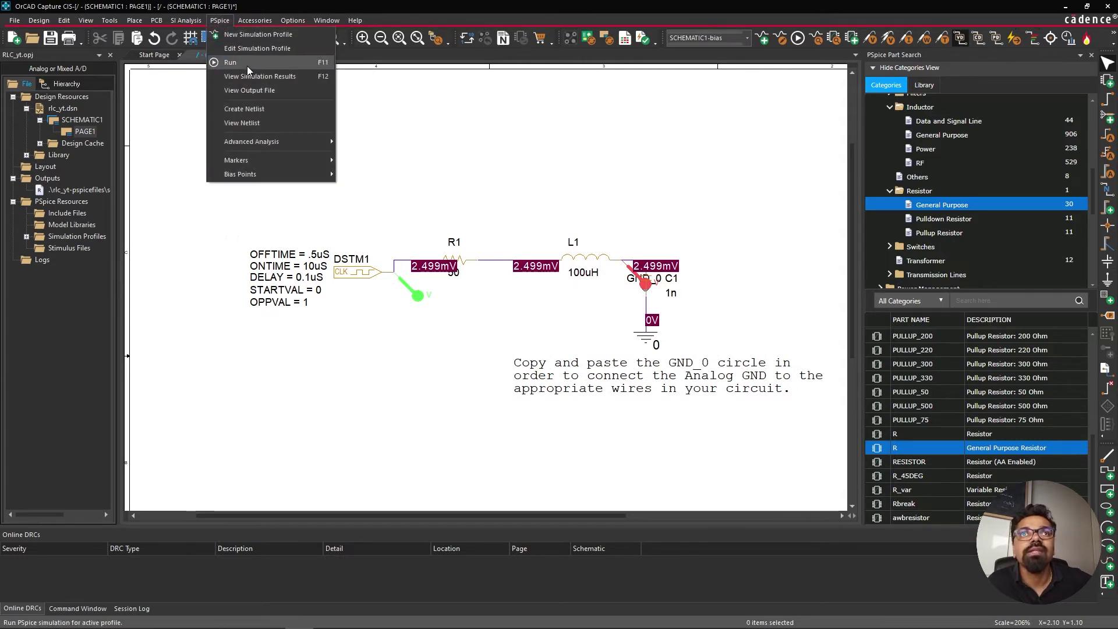
left_click(247, 65)
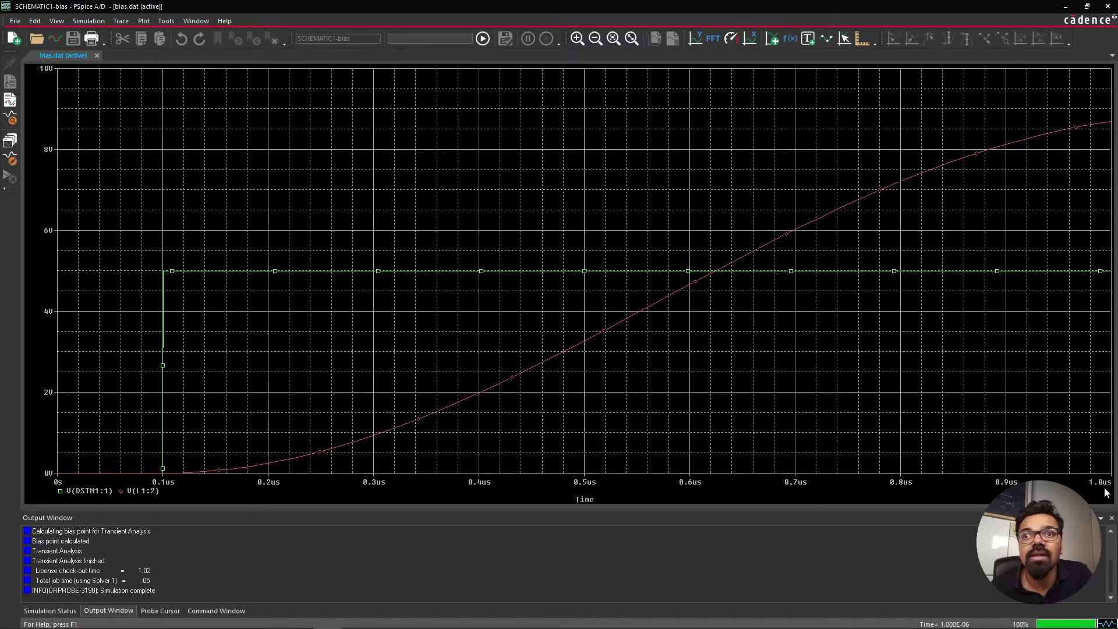
left_click(1065, 7)
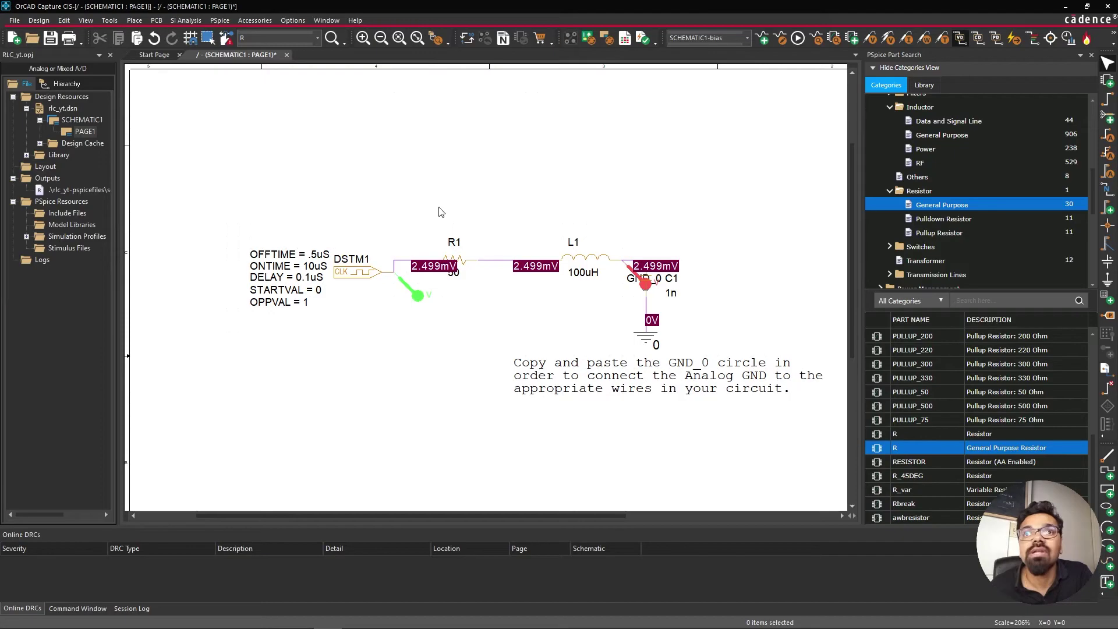
Step: Edit the run-to time in the simulation profile settings
left_click(219, 20)
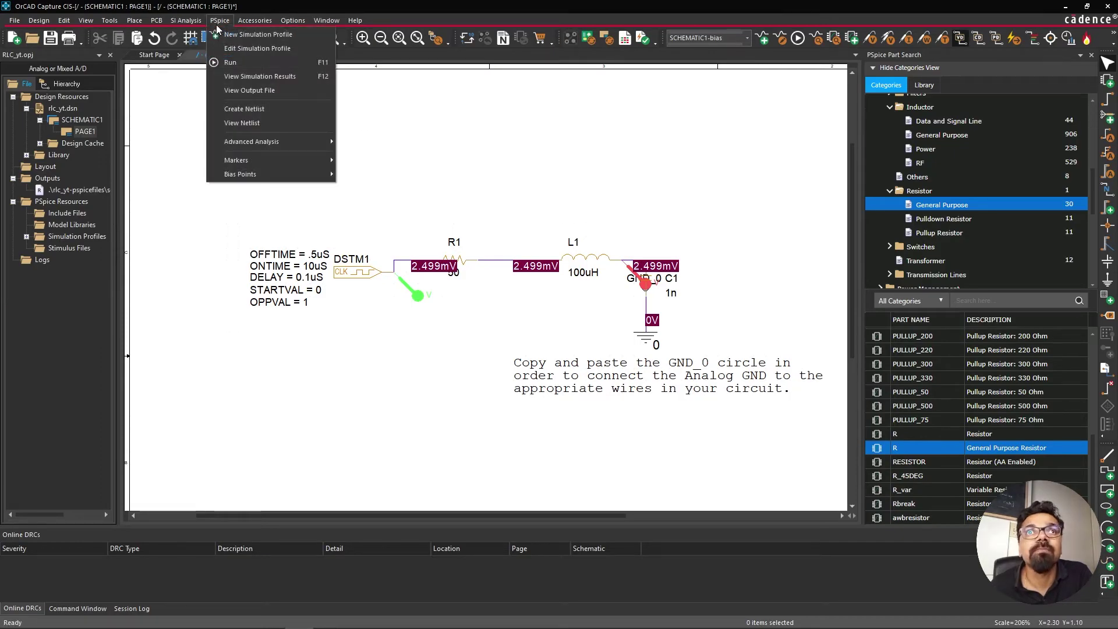
left_click(236, 47)
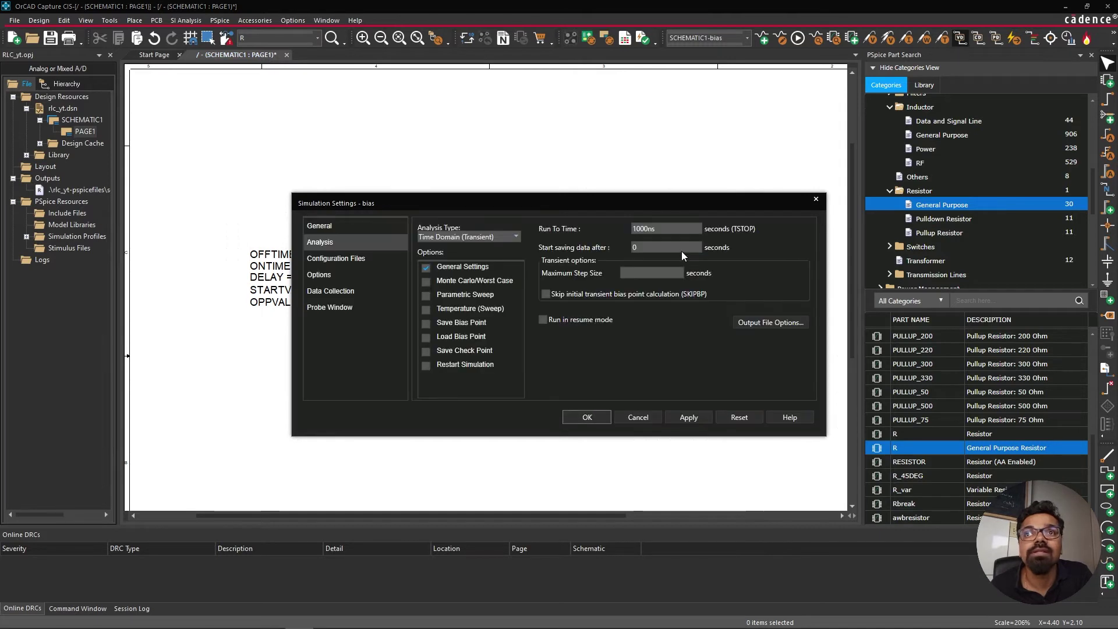
left_click(650, 230)
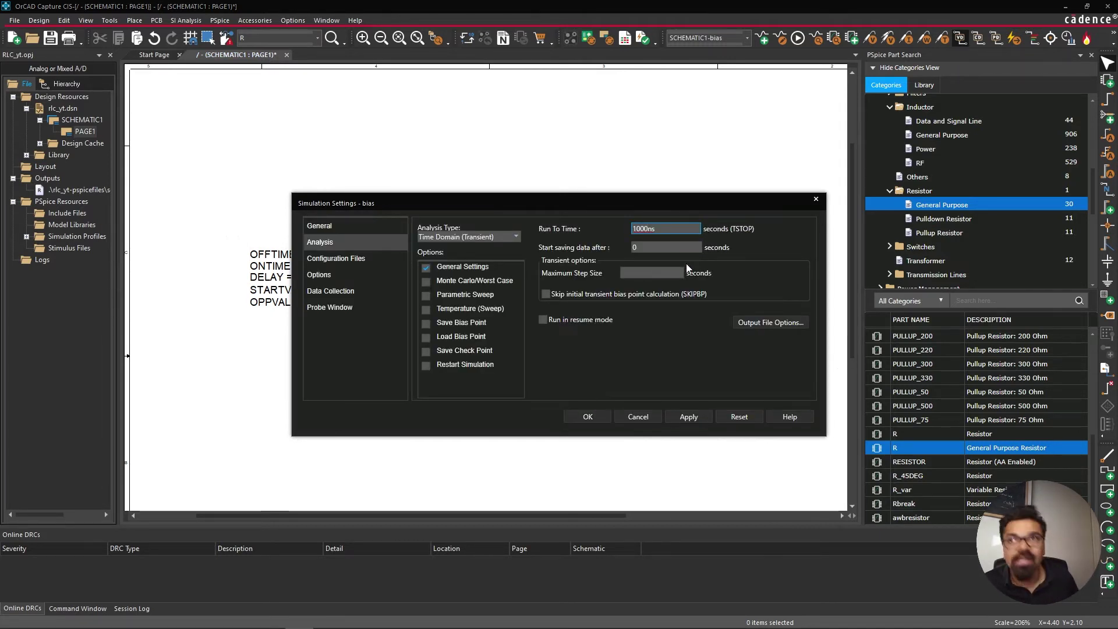
left_click(588, 417)
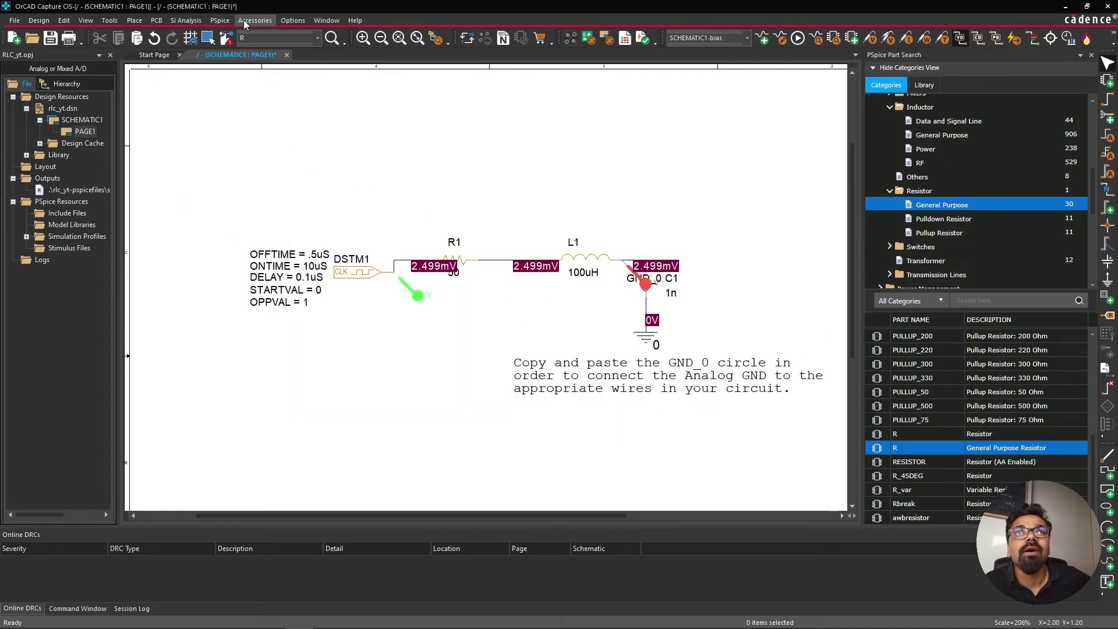
Step: Rerun the simulation to view the irregular ringing, then open and close C1's properties
left_click(229, 25)
left_click(239, 63)
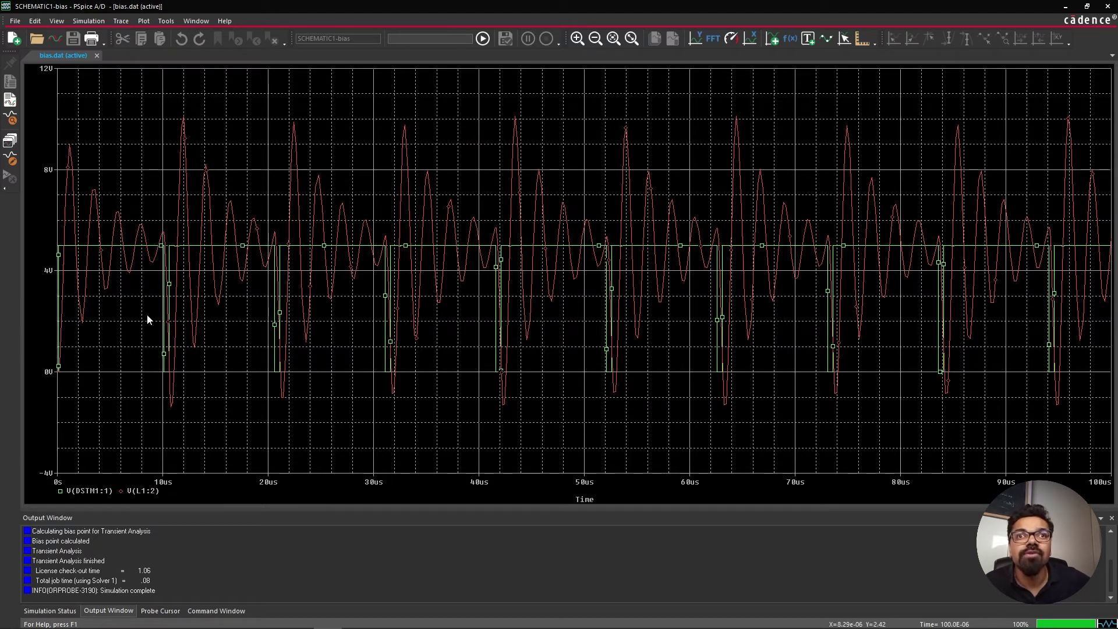
left_click(1065, 7)
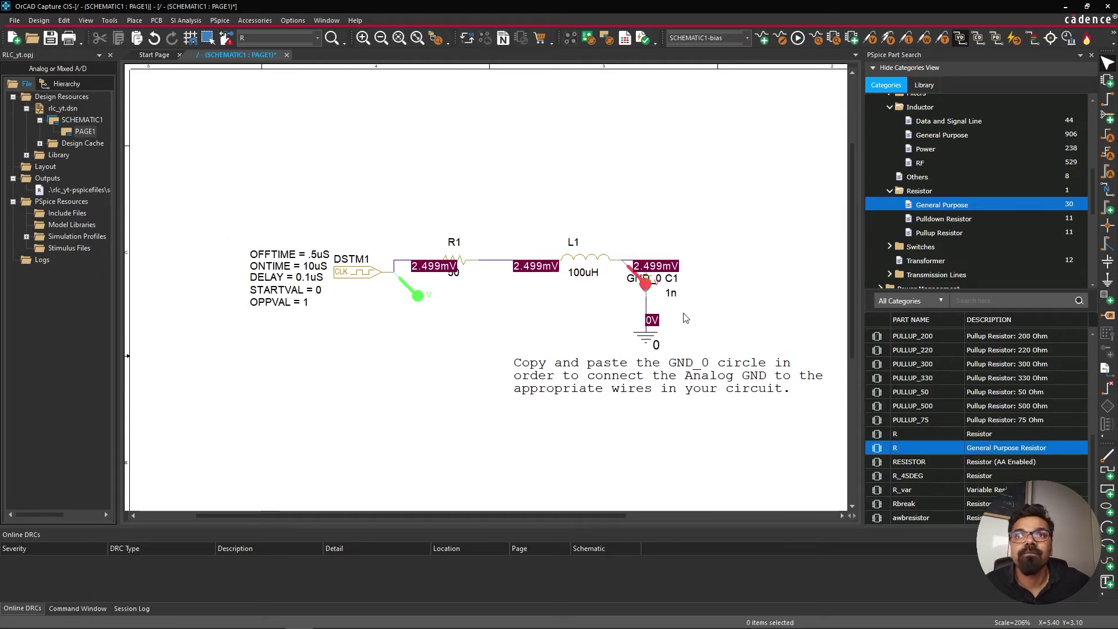
double_click(650, 281)
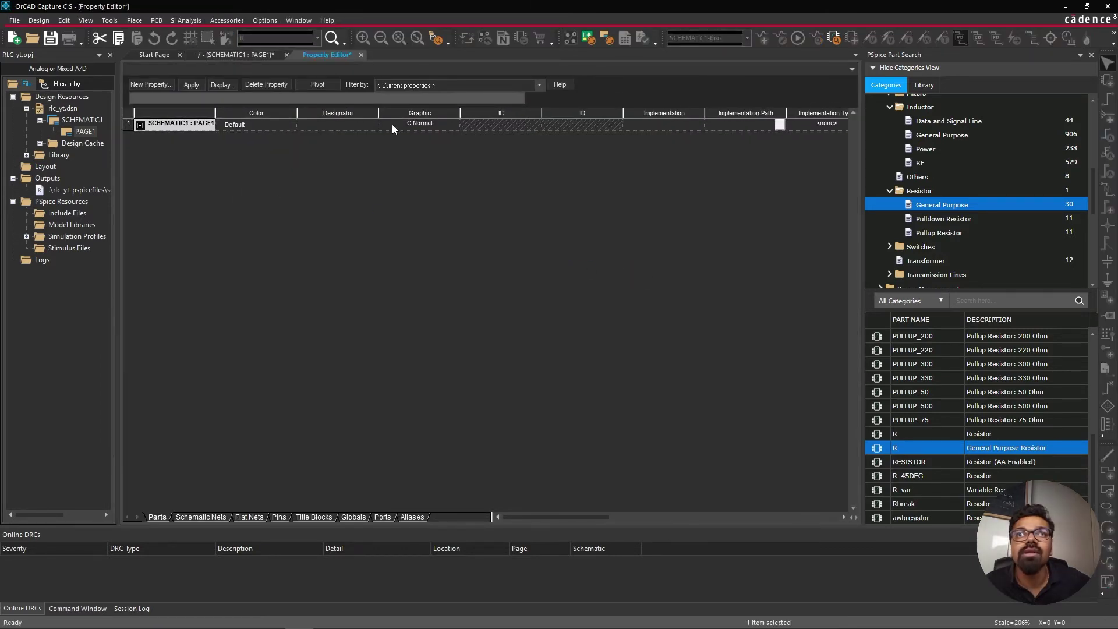
left_click(360, 55)
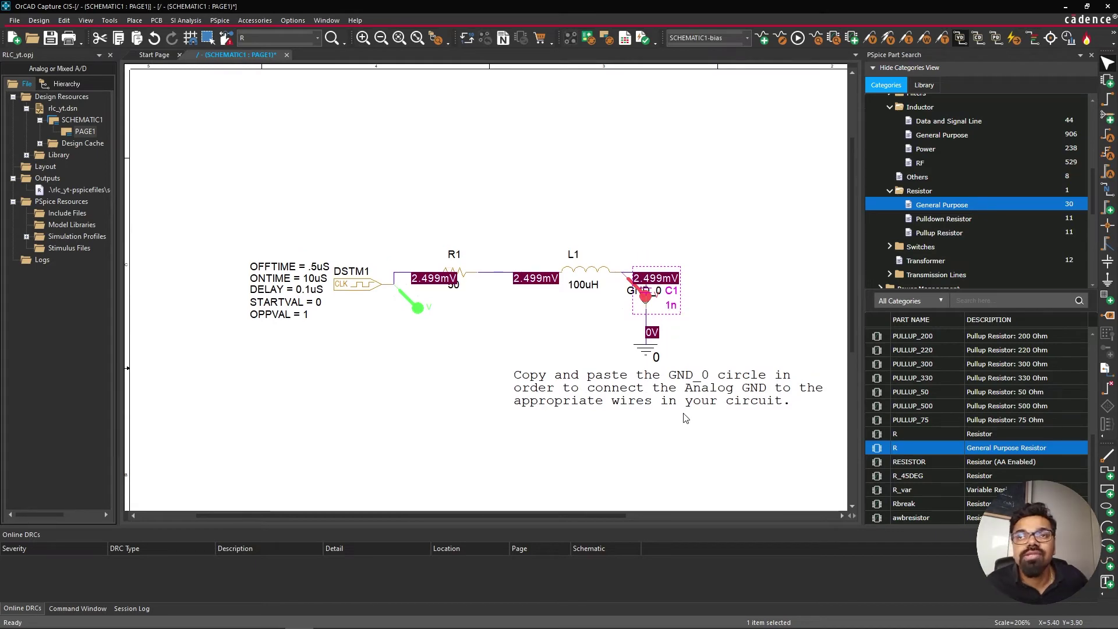
Step: Edit C1's value label from 1n to 0.1n in Display Properties
scroll(696, 294, "up", 4, "ctrl")
scroll(229, 277, "down", 2, "ctrl")
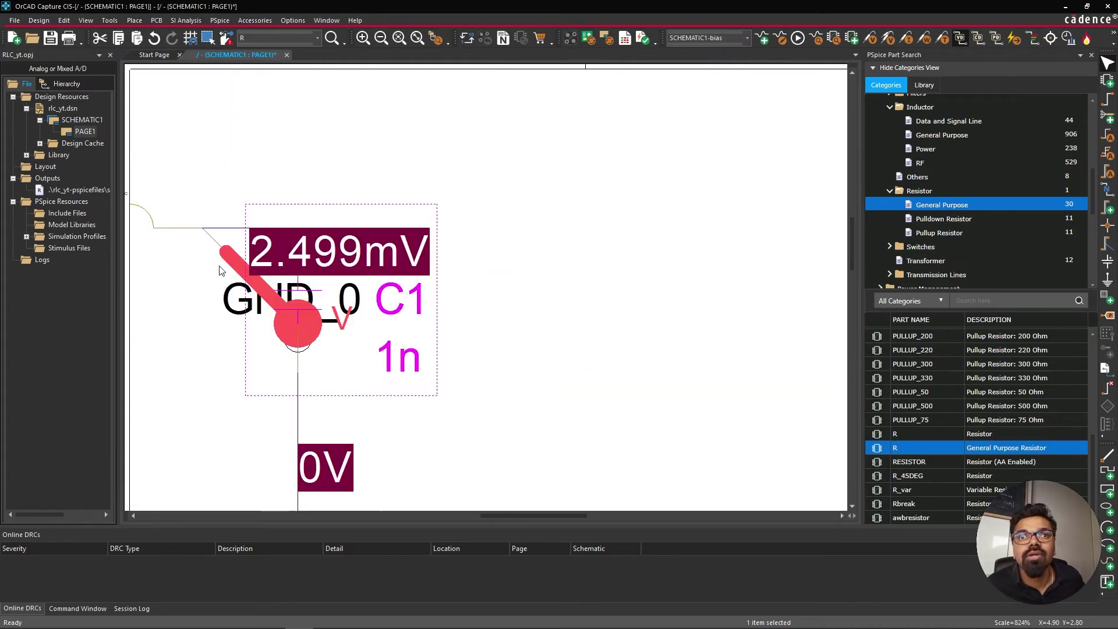
double_click(399, 357)
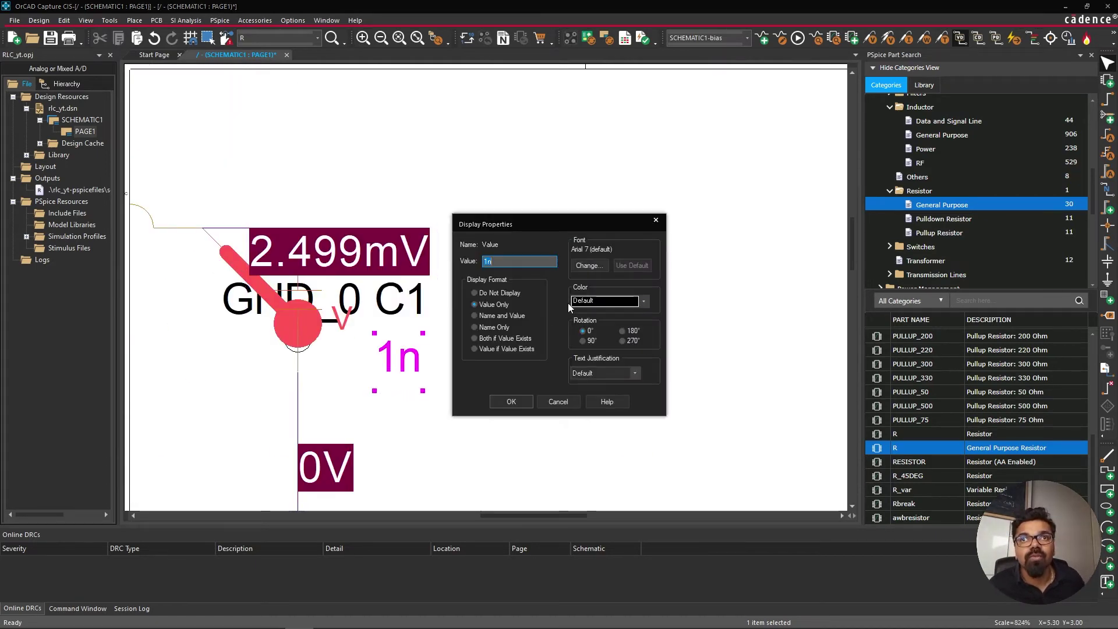
key("Home")
type("0")
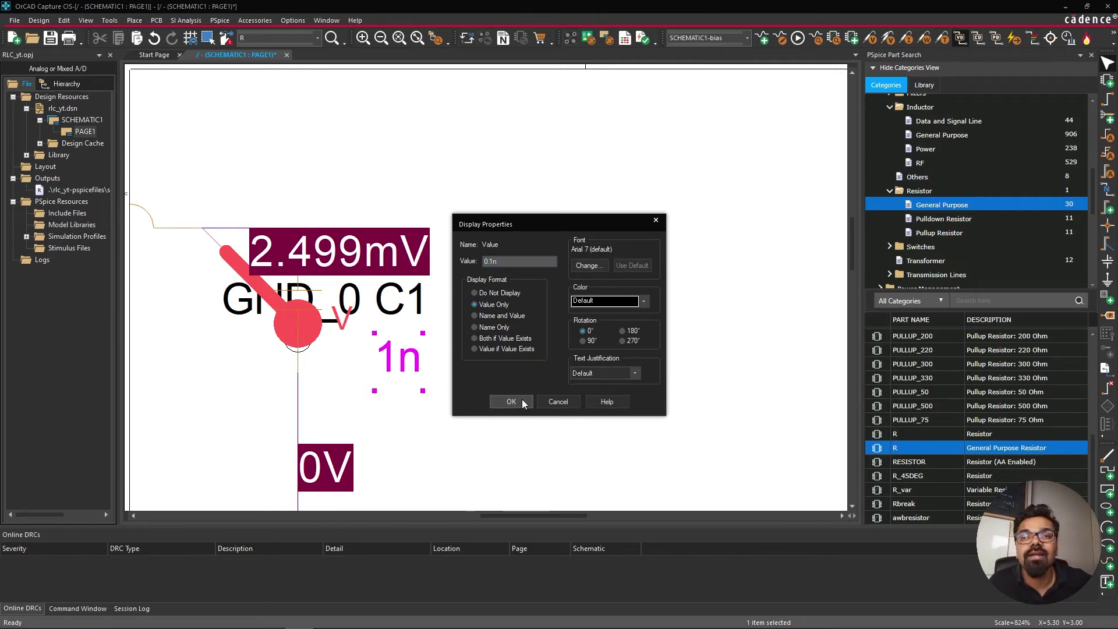
left_click(510, 401)
left_click(603, 349)
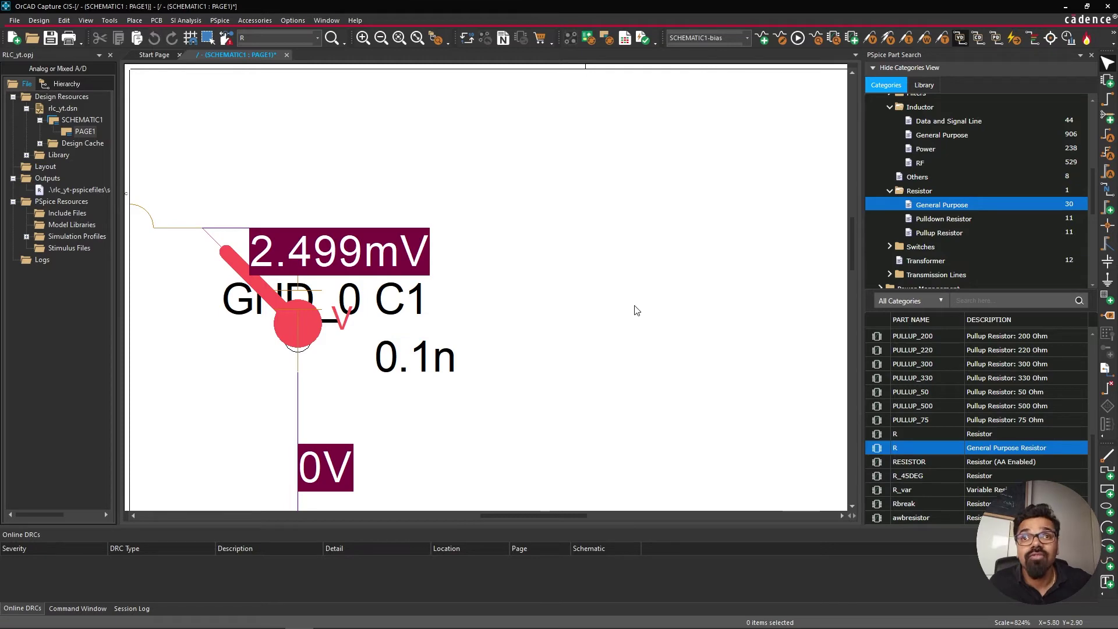
Step: Rerun PSpice with C1 at 0.1n, viewing V(L1:2) ring between about -5V and 11V
left_click(220, 19)
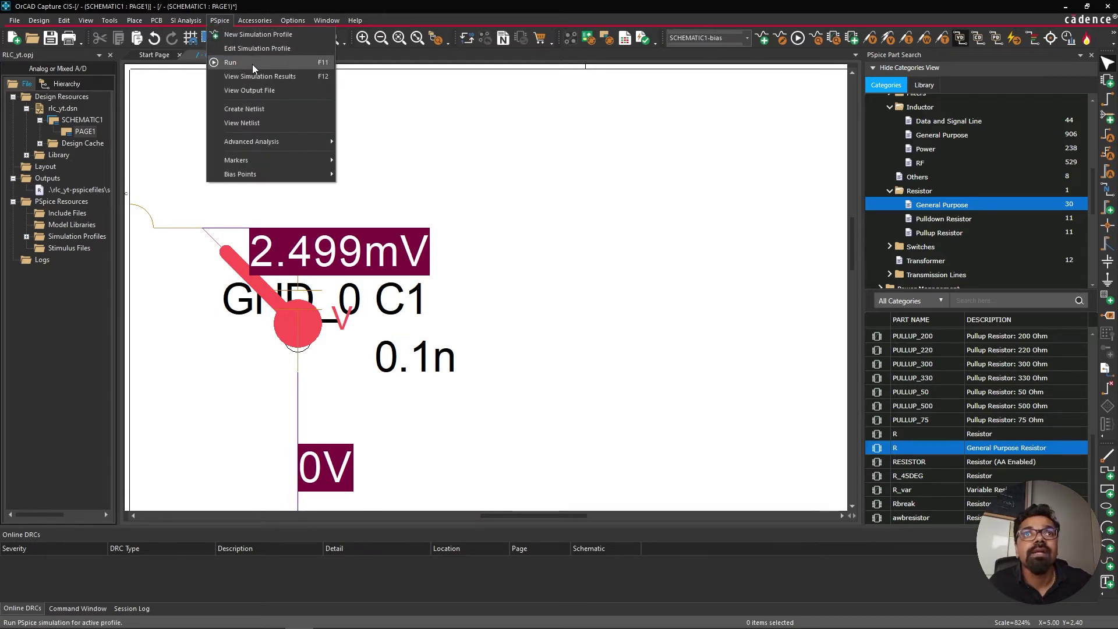
left_click(231, 62)
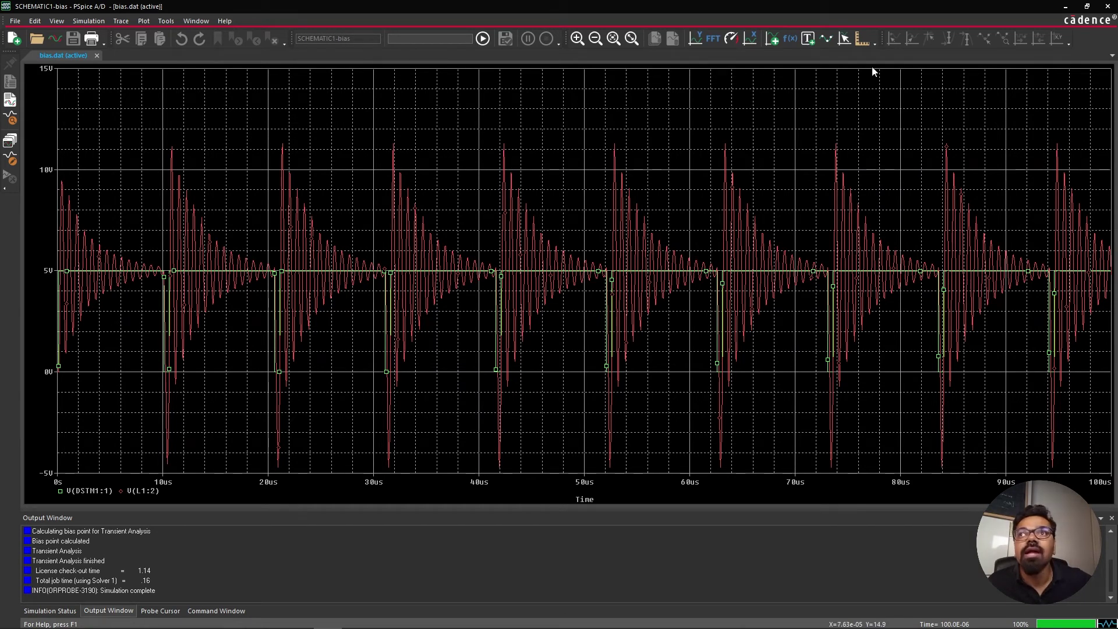
left_click(1064, 8)
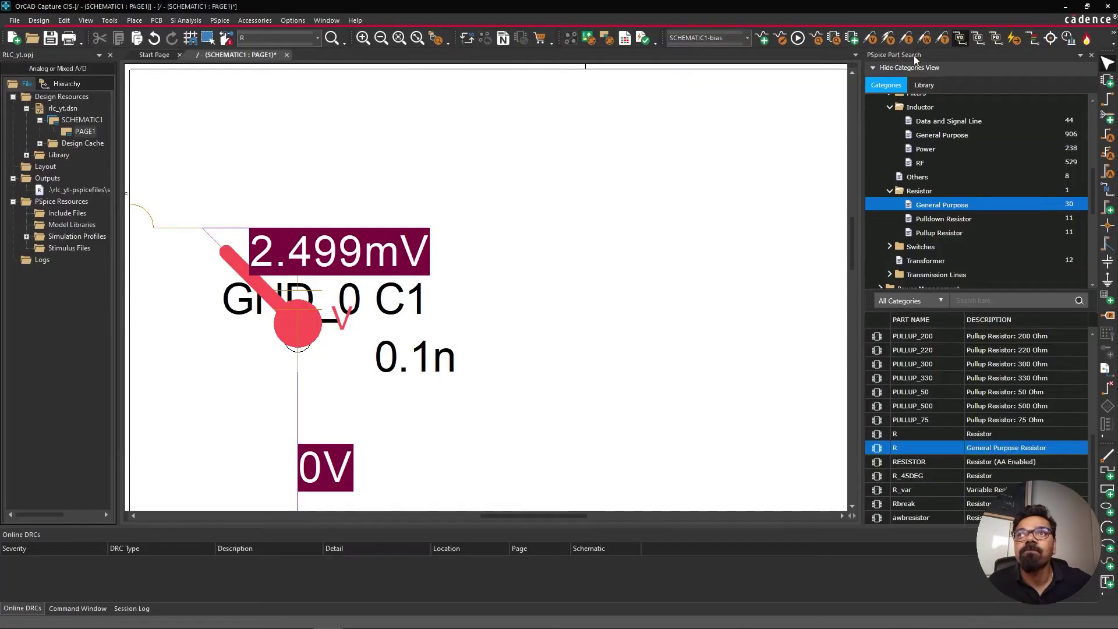
Step: Change DSTM1's ONTIME value from 10uS to 100uS, leaving OFFTIME at .5uS
scroll(599, 347, "down", 5, "ctrl")
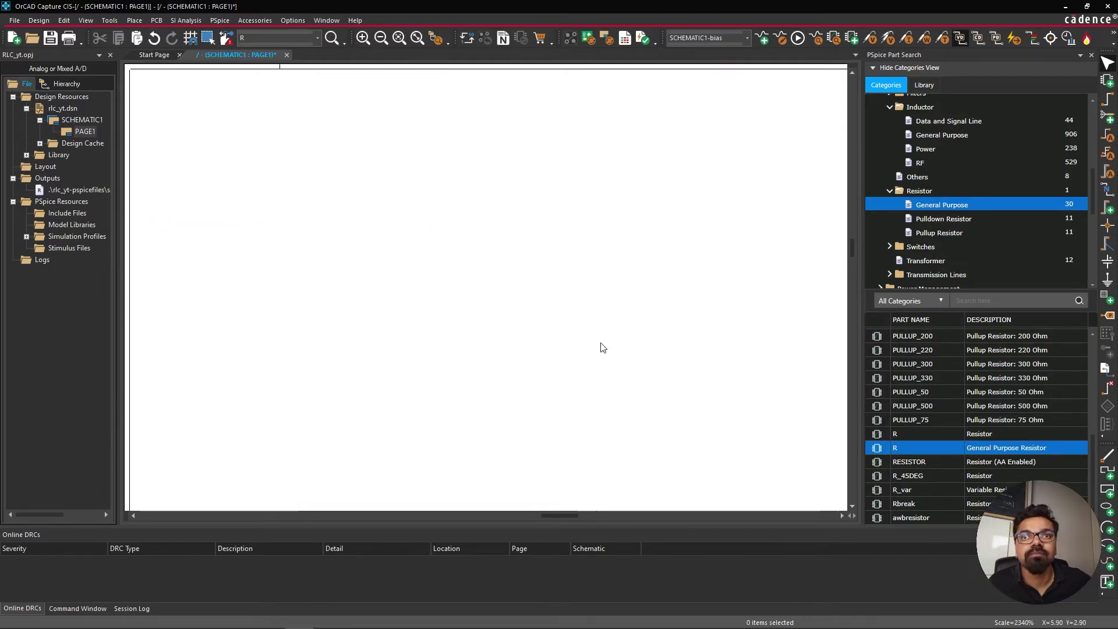
scroll(554, 387, "up", 2, "ctrl")
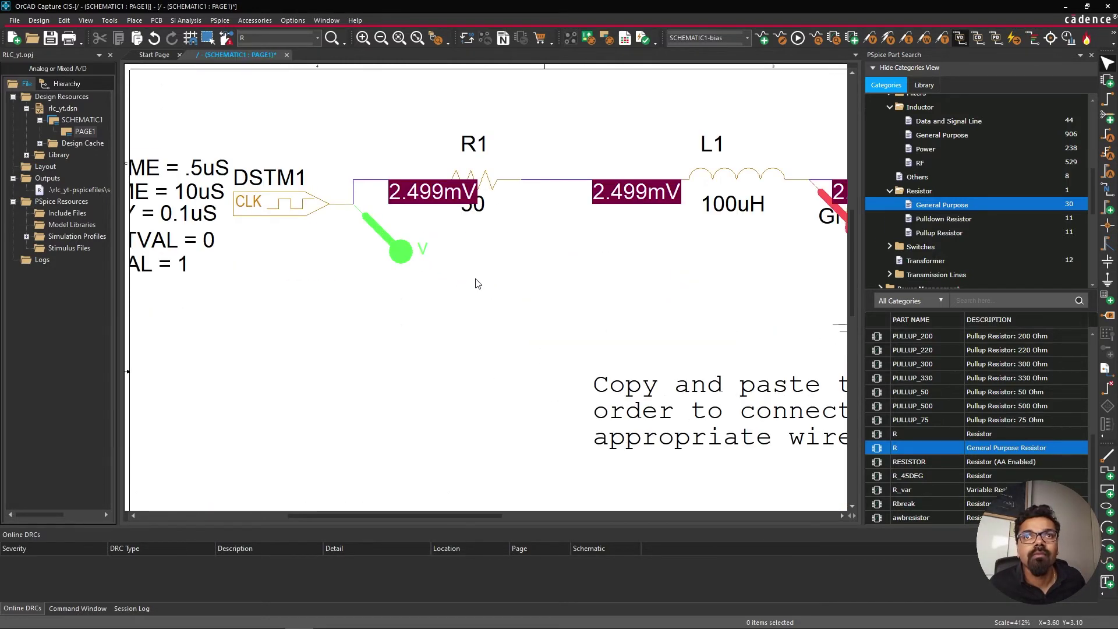
scroll(340, 253, "up", 1)
scroll(258, 301, "down", 2, "ctrl")
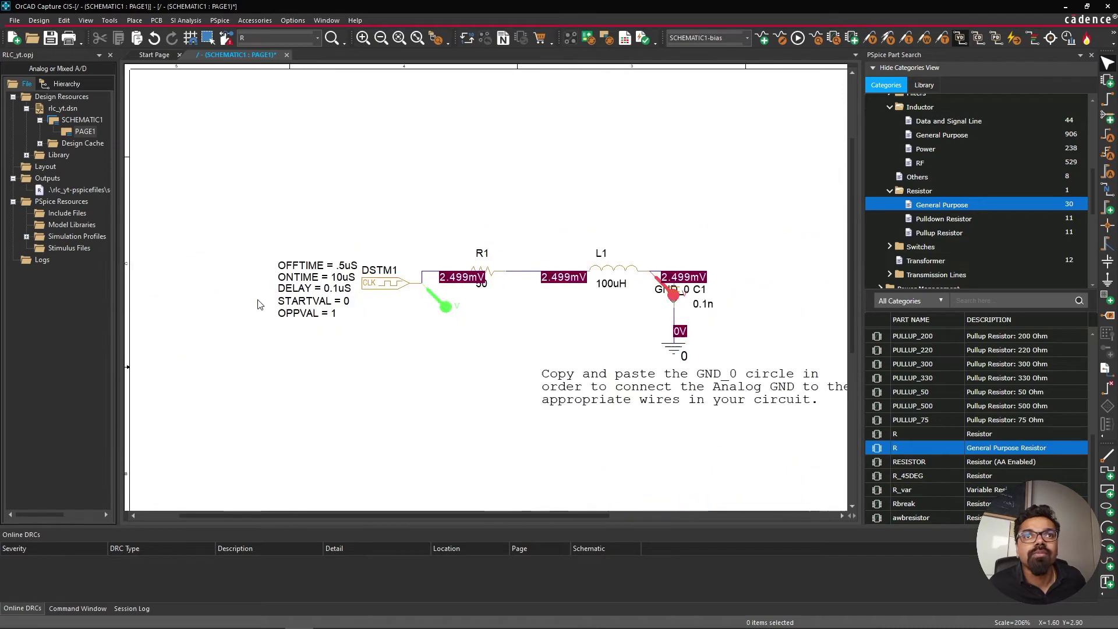
scroll(335, 280, "up", 2, "ctrl")
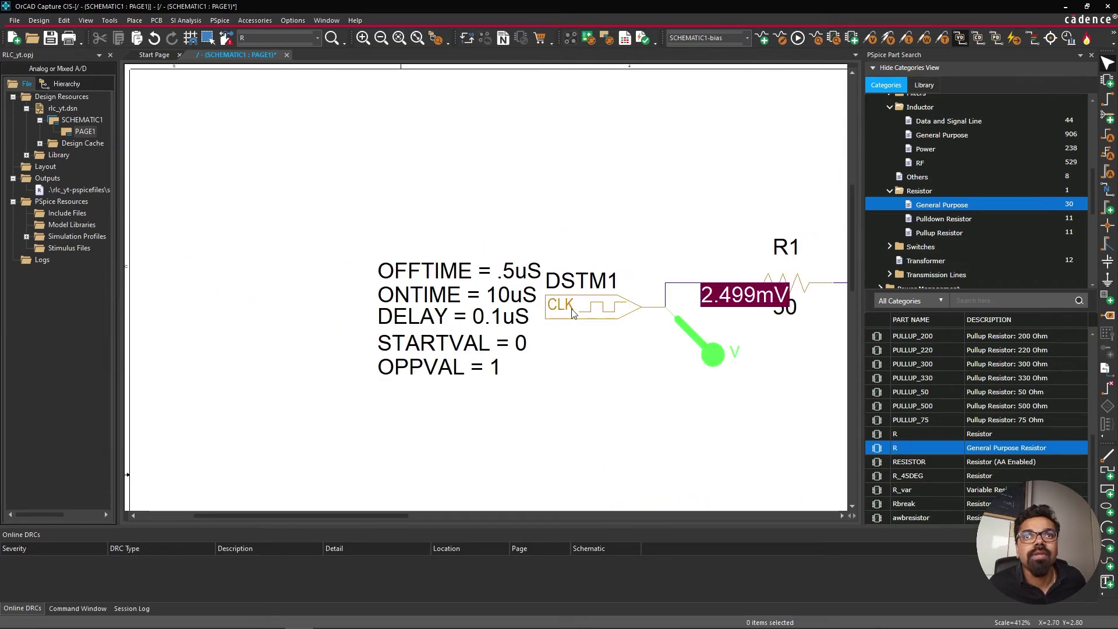
double_click(493, 298)
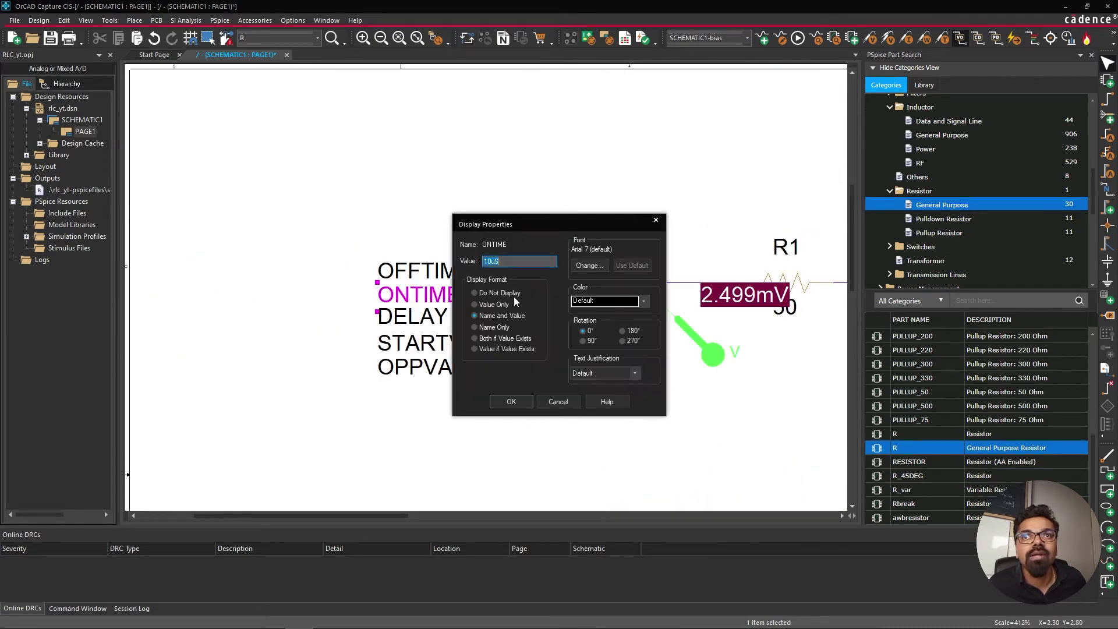
left_click(491, 262)
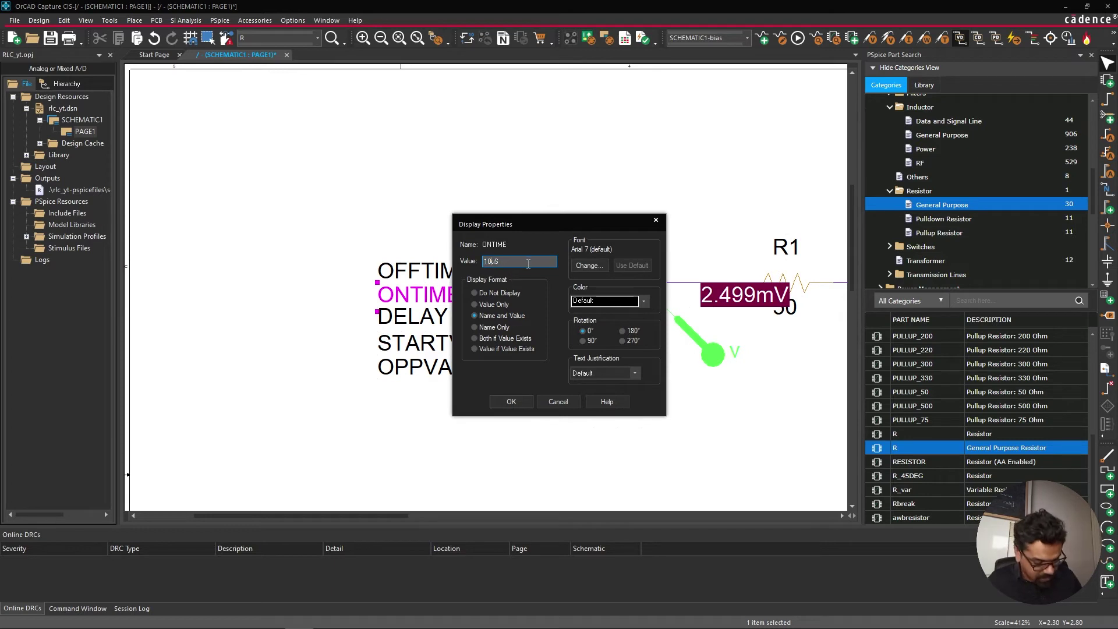
type("0")
left_click(511, 401)
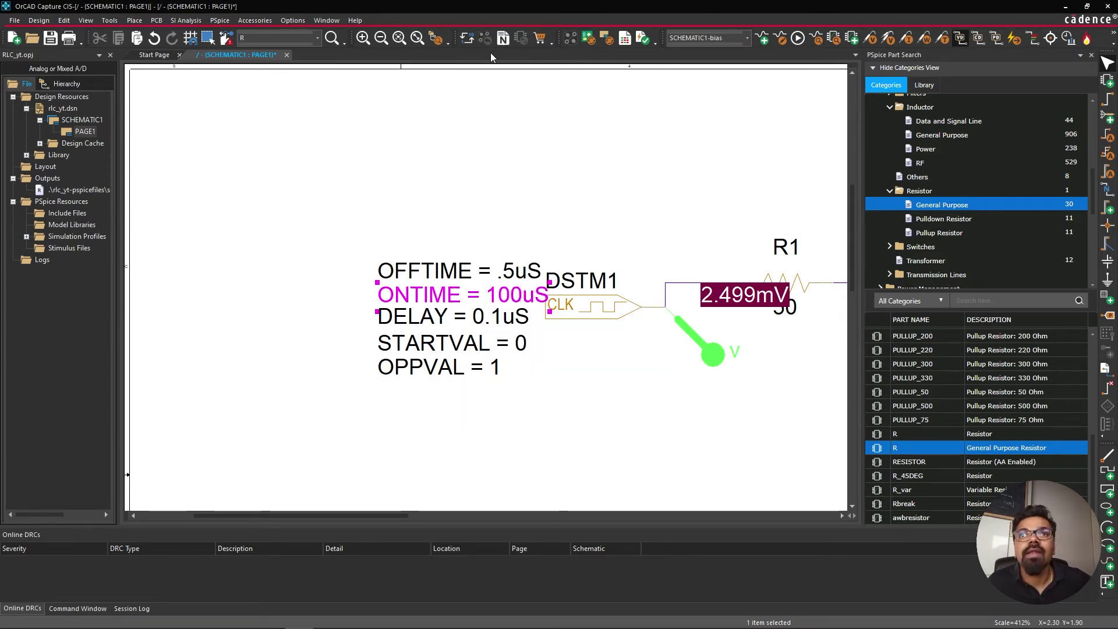
Step: Rerun PSpice to see V(L1:2) ring up to about 9.5V, settling at 5V by 15us
left_click(221, 20)
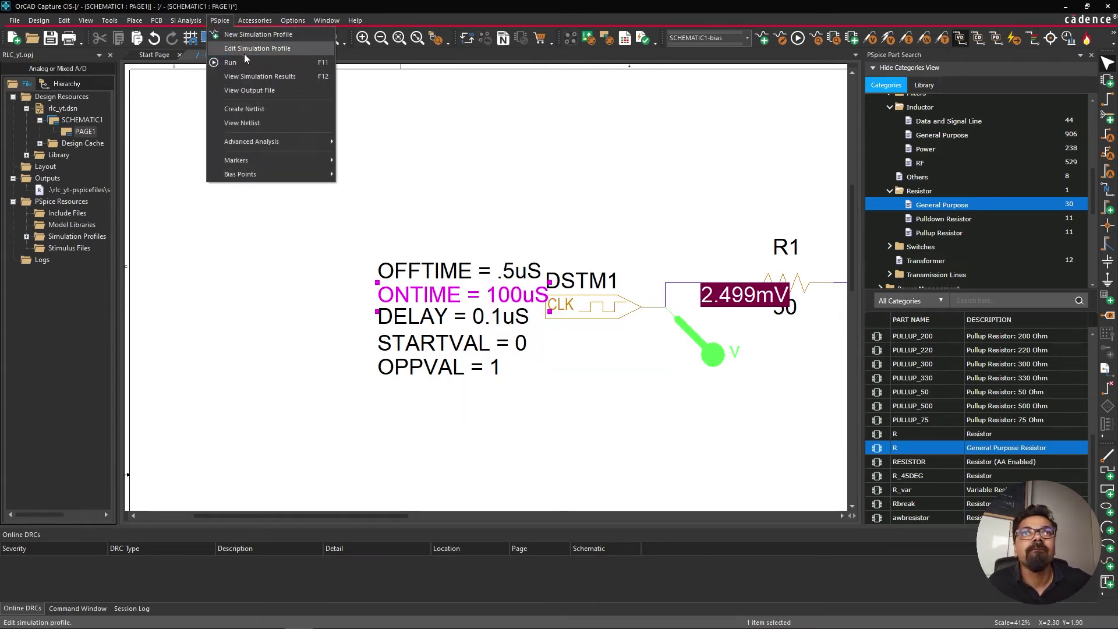
left_click(244, 58)
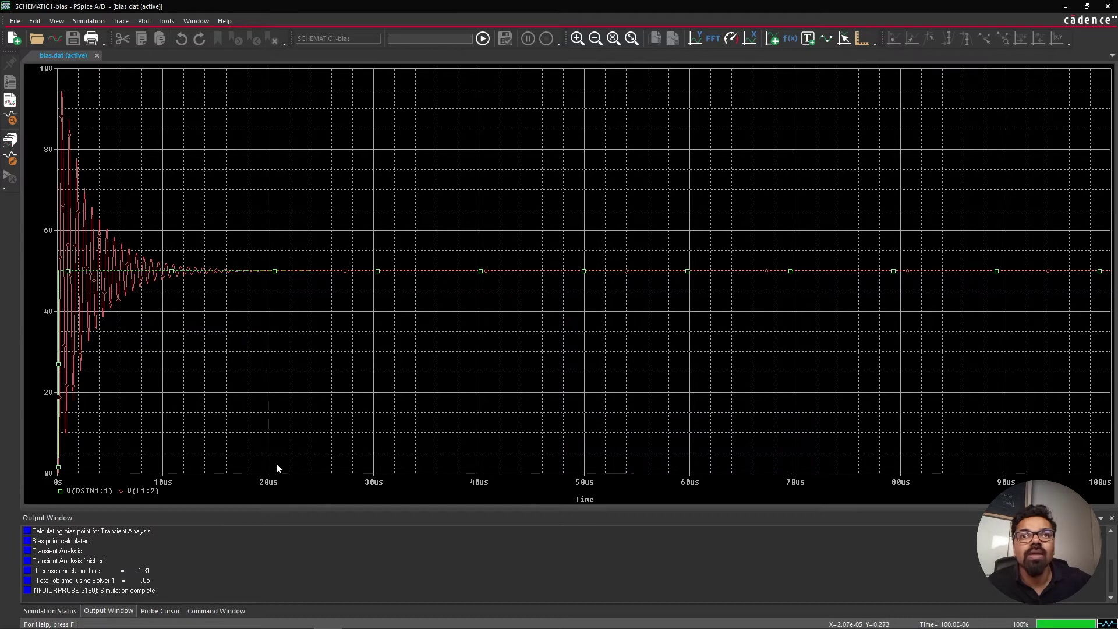
left_click(1065, 7)
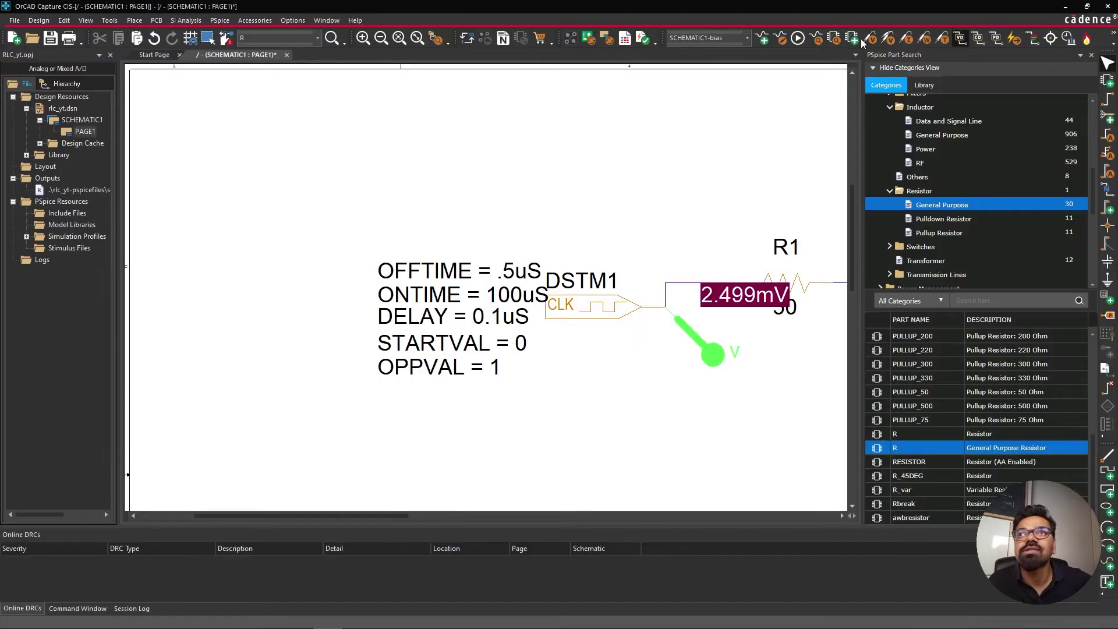
Step: Change the simulation profile's Run To Time to 20us
left_click(219, 21)
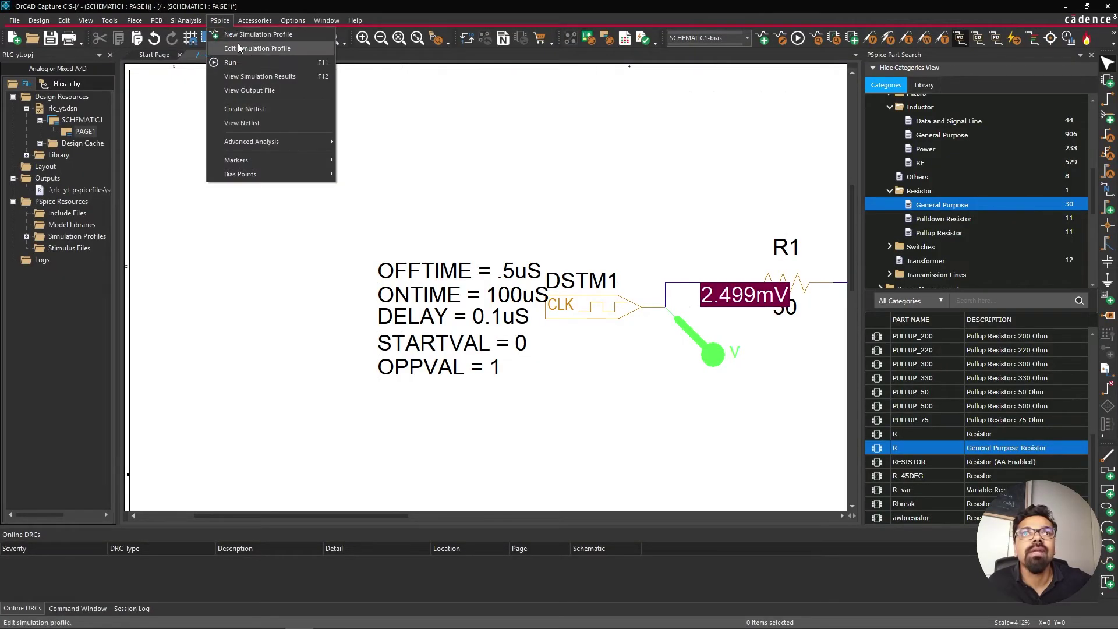
left_click(239, 49)
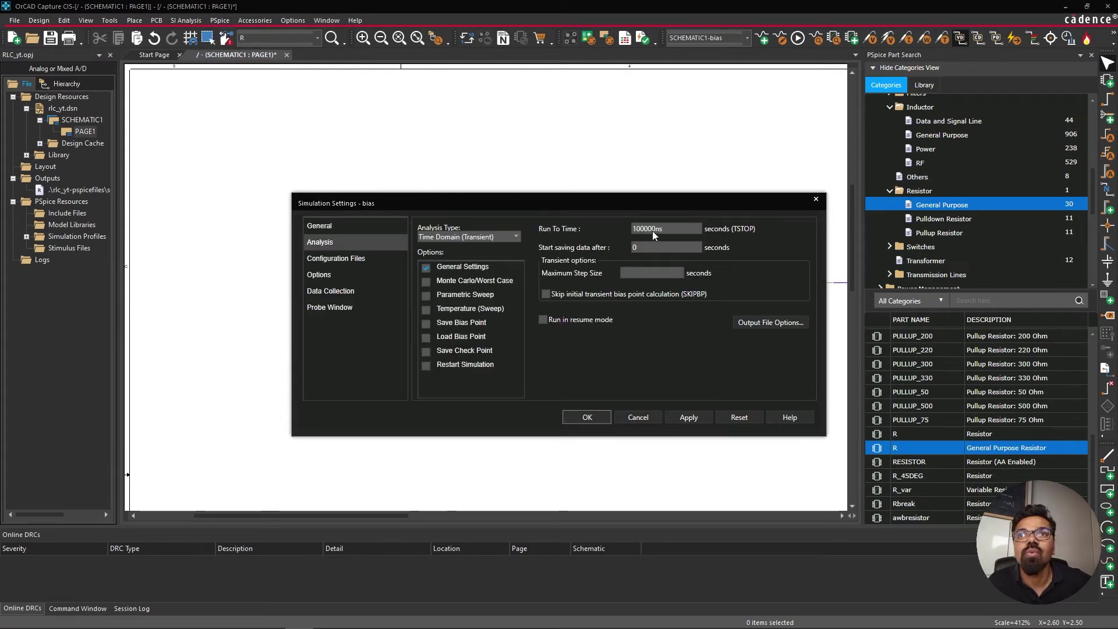
left_click(654, 230)
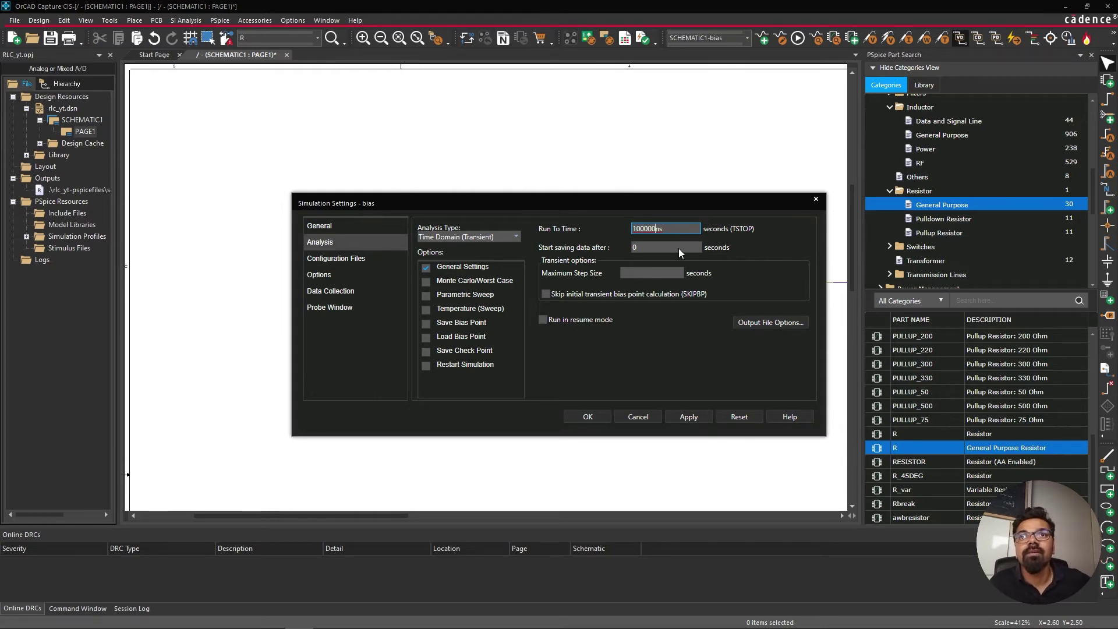
key("BackSpace")
key("BackSpace")
key("BackSpace")
key("BackSpace")
key("BackSpace")
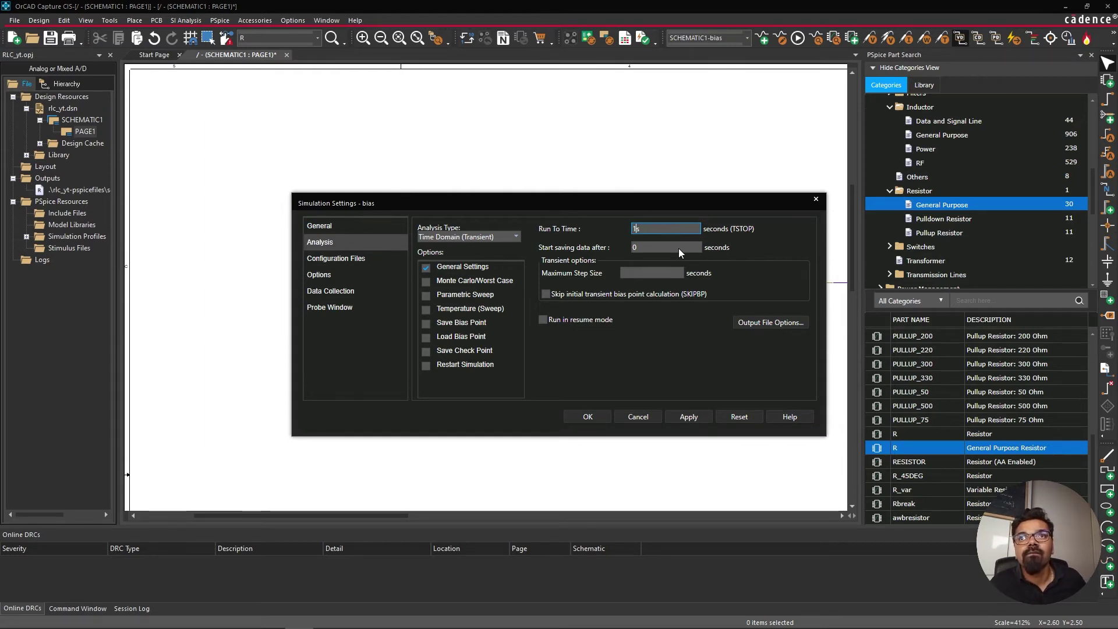
type("20u")
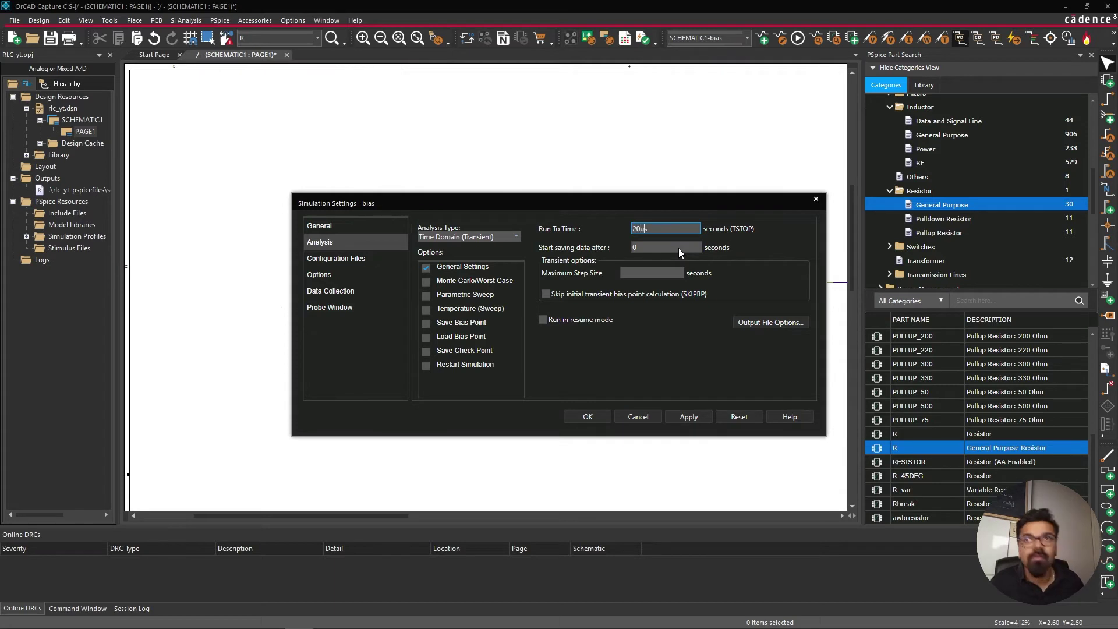
left_click(589, 417)
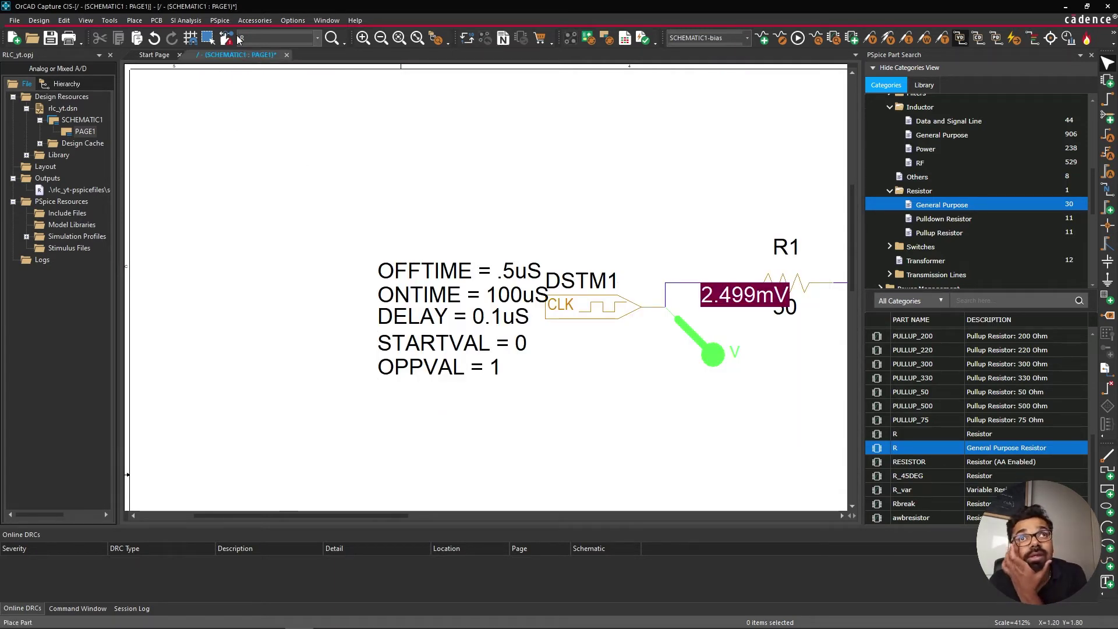
left_click(219, 19)
Step: Rerun the simulation, review the 0–20us V(L1:2) ringing, then return to the schematic
left_click(236, 60)
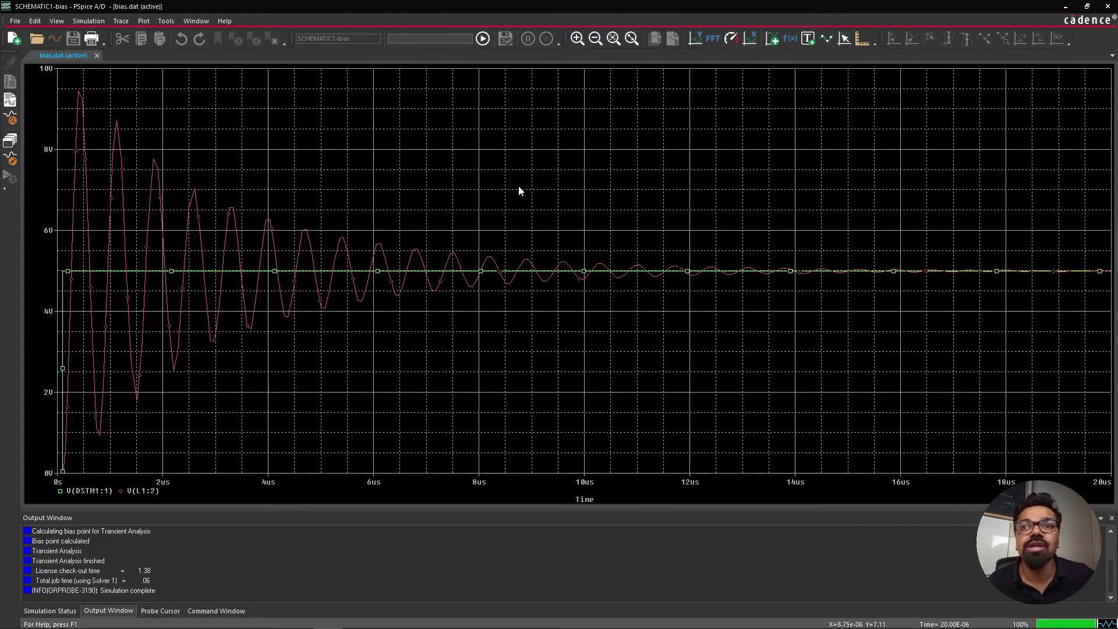
left_click(1065, 7)
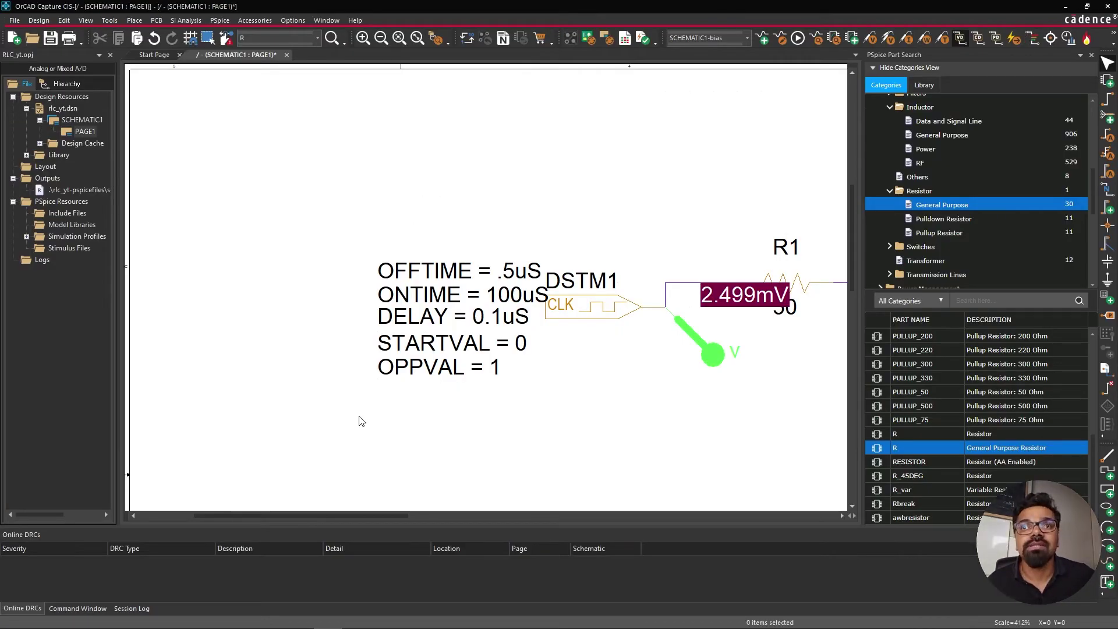
Step: Enter 0.0000000001 as the Maximum Step Size in the simulation profile
left_click(223, 21)
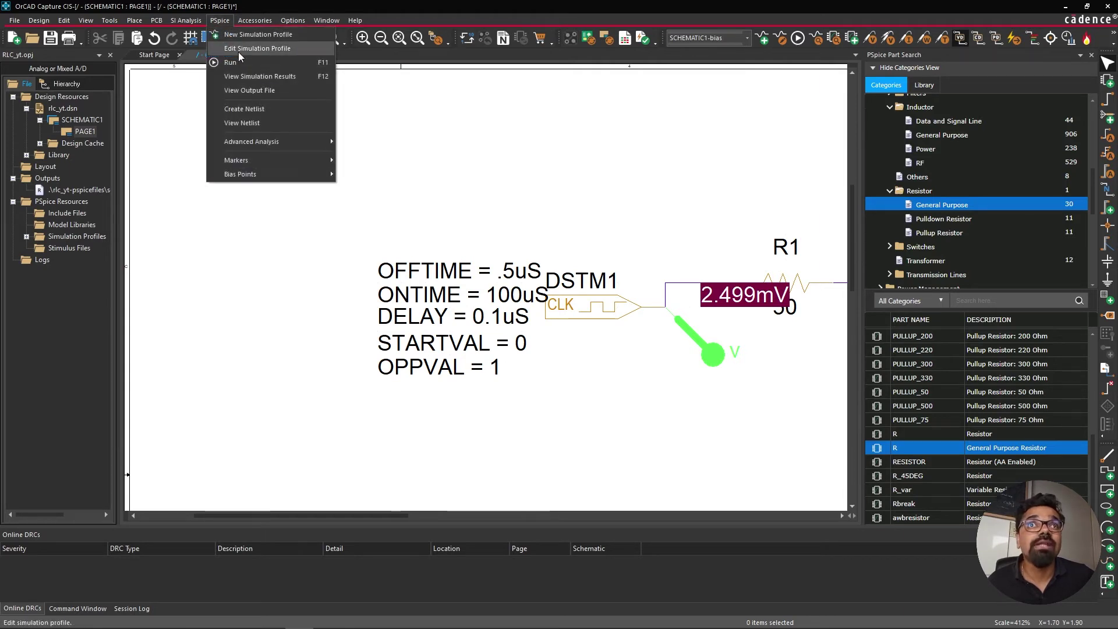
left_click(238, 51)
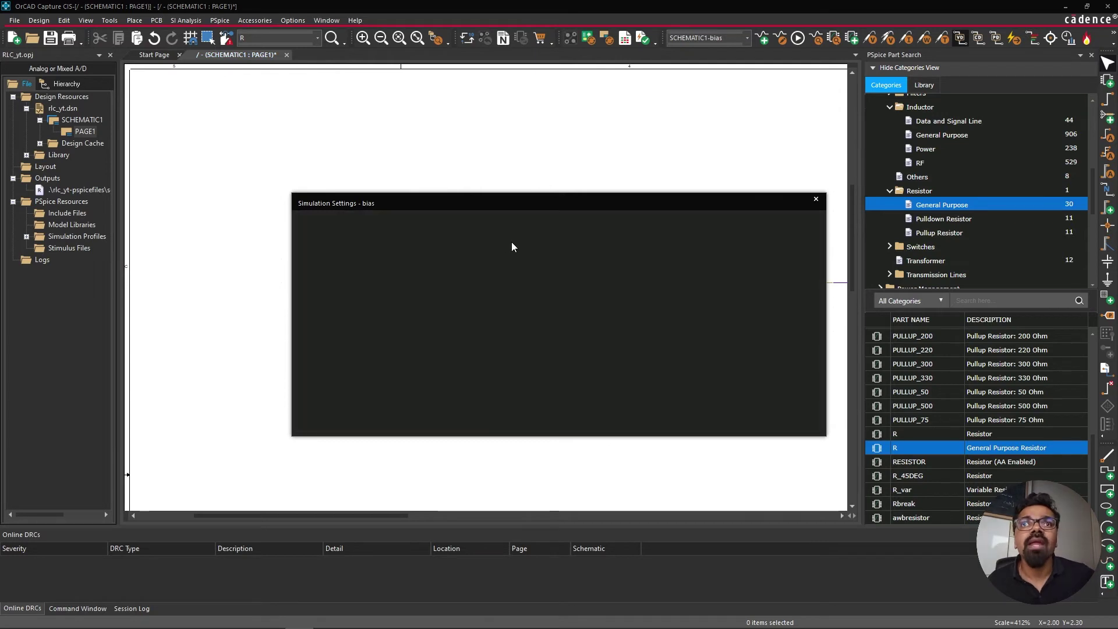
left_click(650, 247)
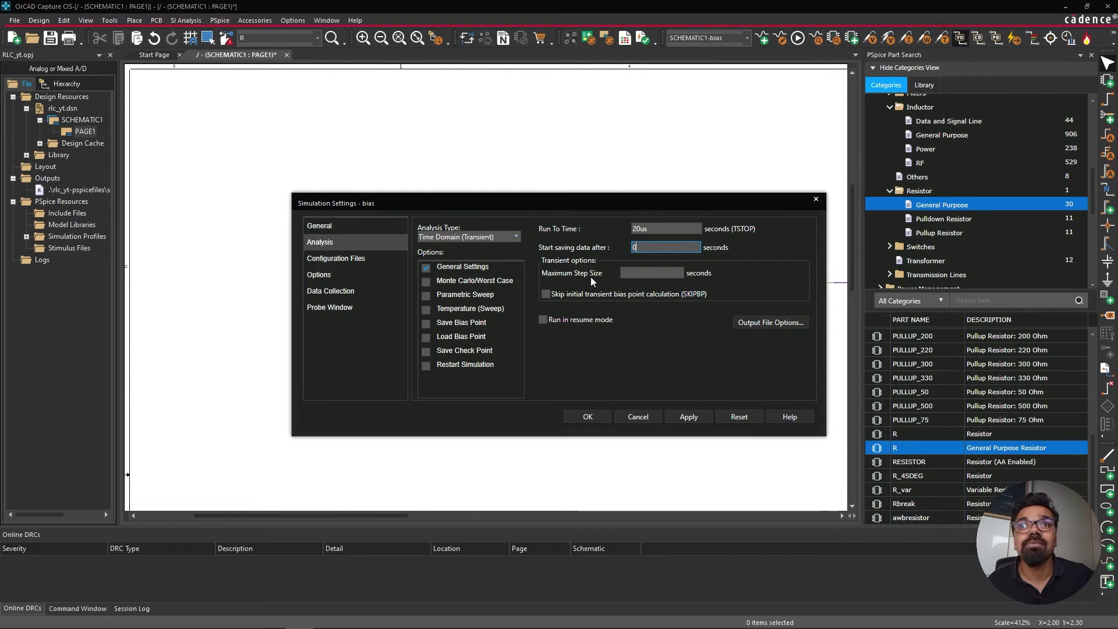
left_click(641, 273)
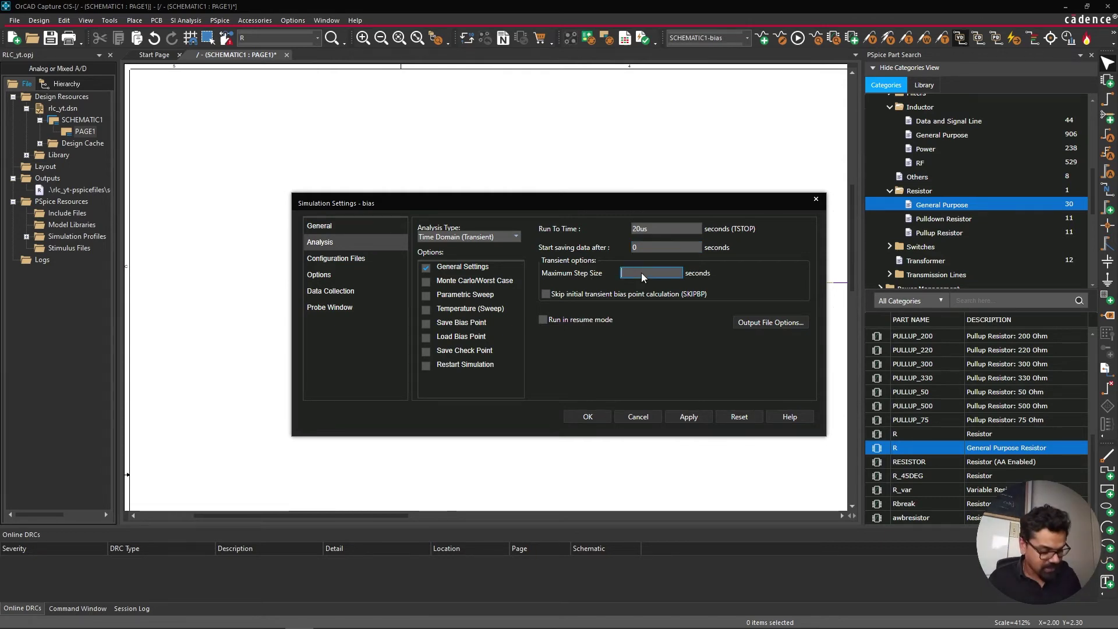
type("10")
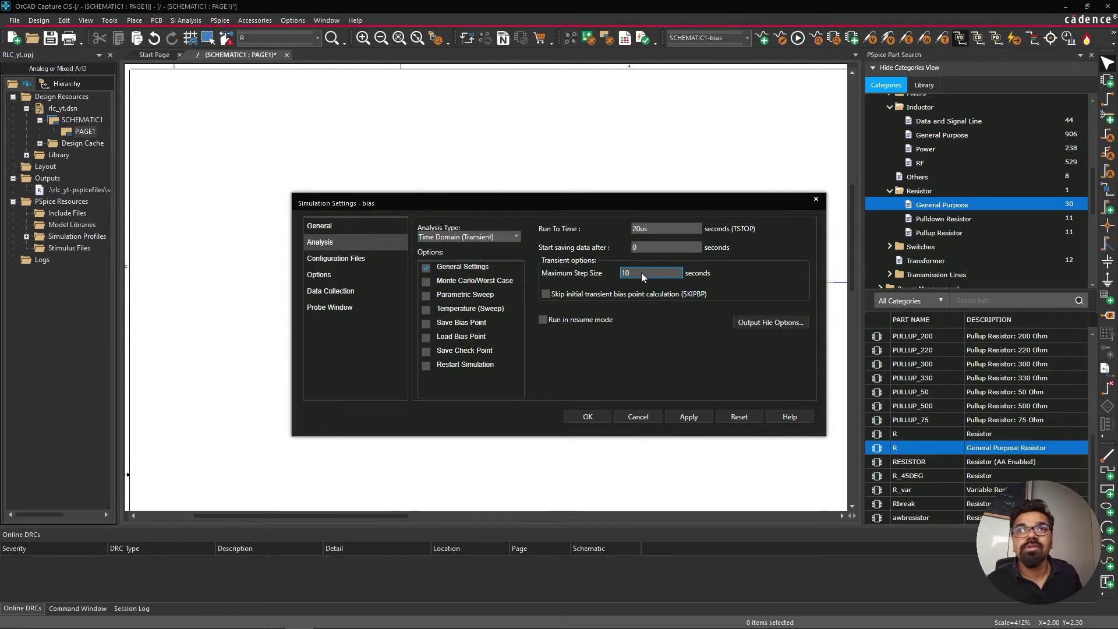
key("BackSpace")
key("BackSpace")
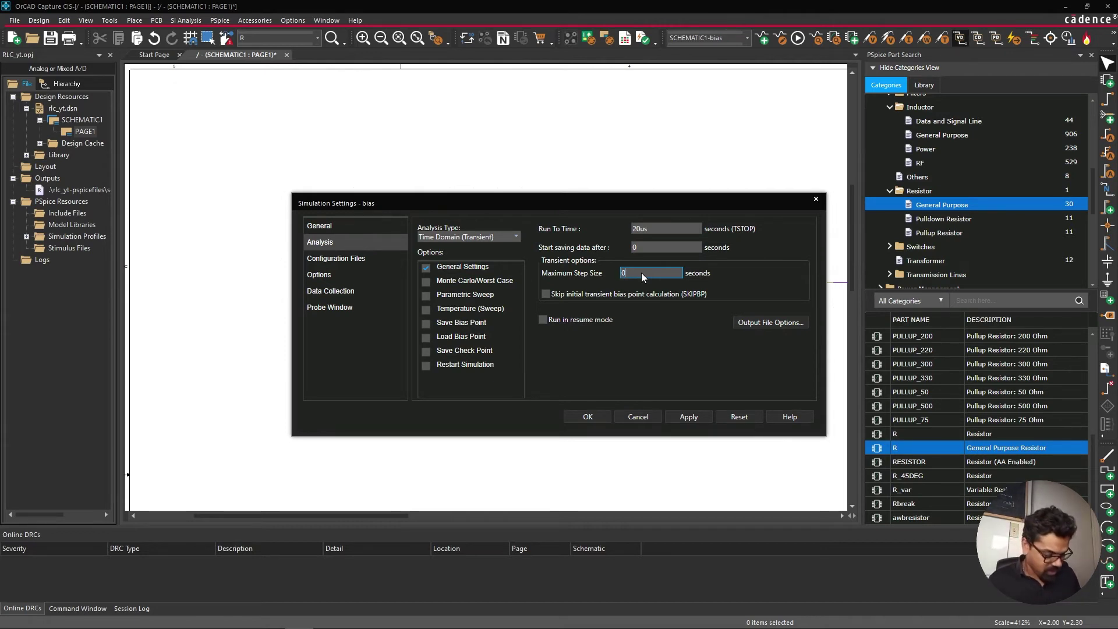
type("0.")
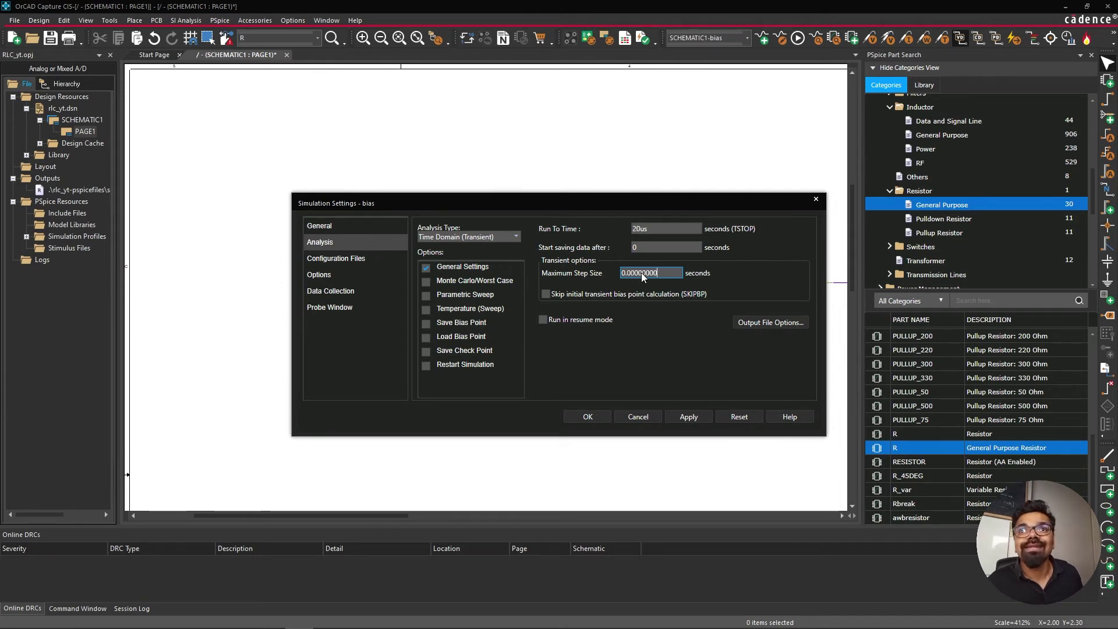
type("00000000")
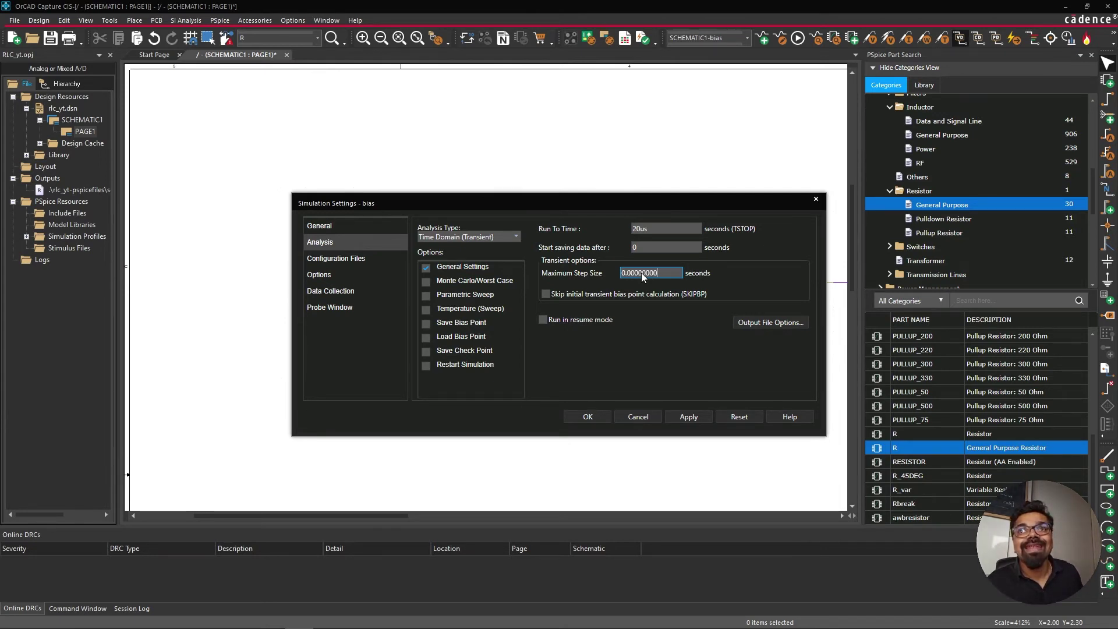
type("01")
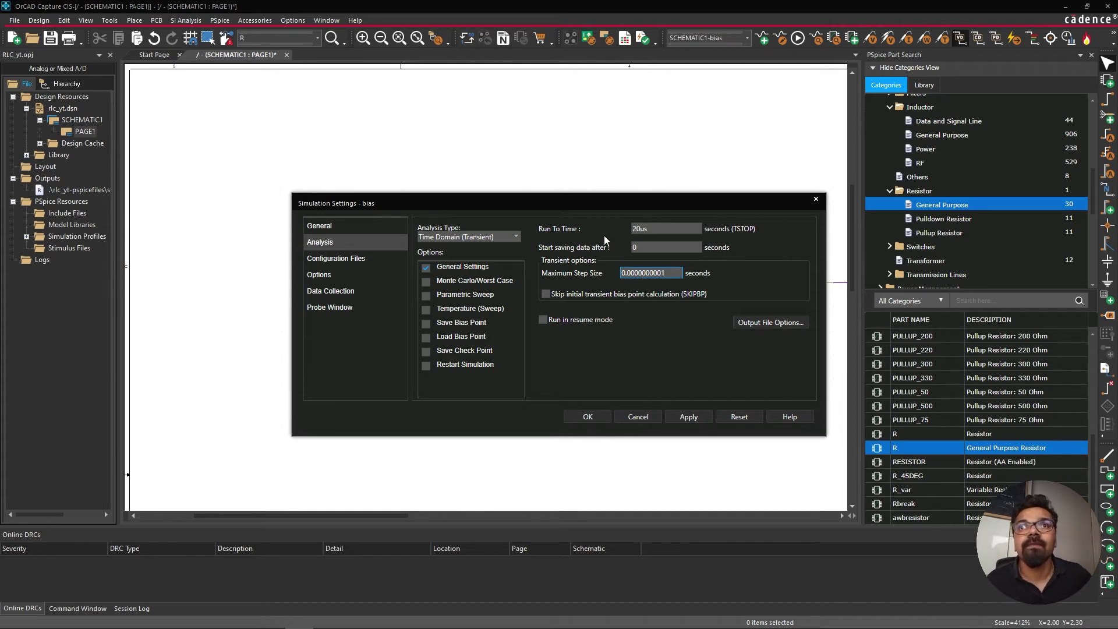
left_click(595, 418)
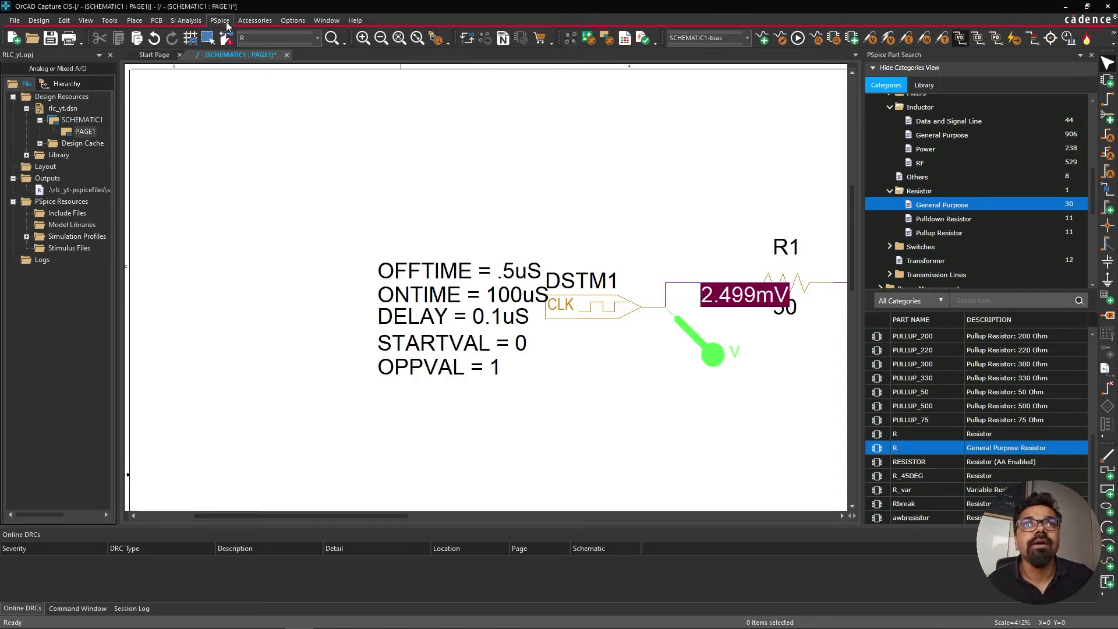
Step: Run the simulation to plot V(L1:2) settling at 5V, then reopen the simulation results
left_click(220, 21)
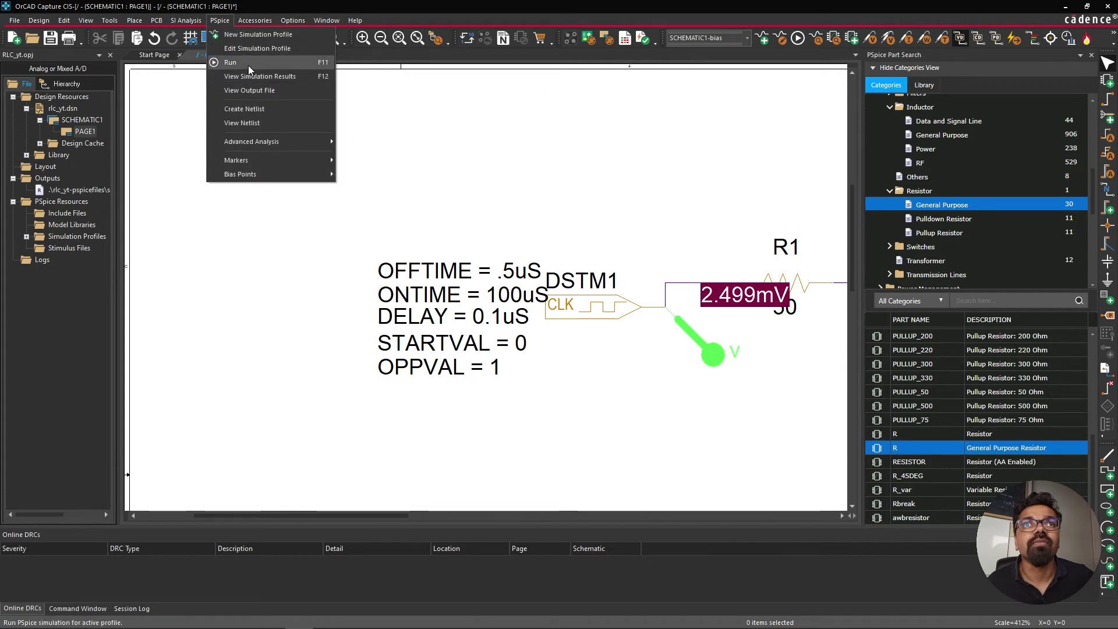
left_click(231, 62)
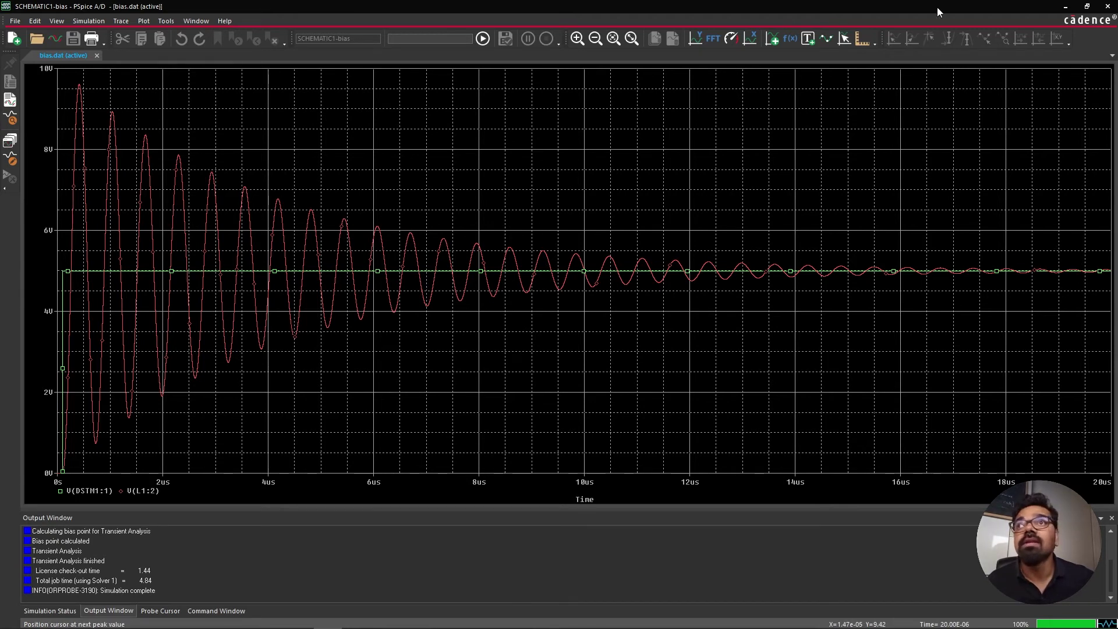
left_click(1066, 7)
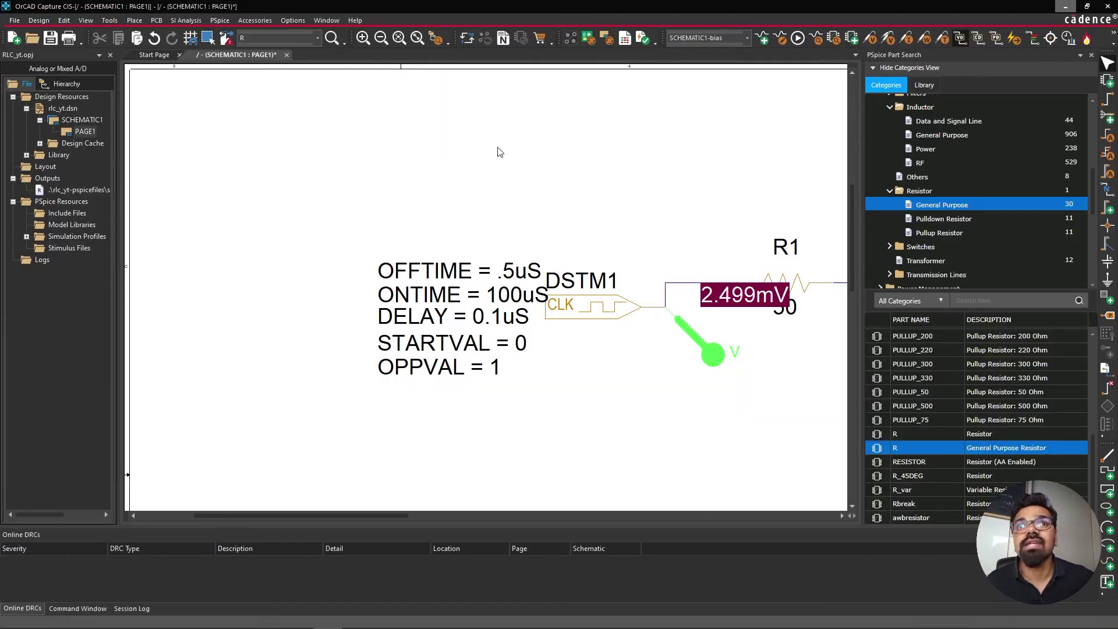
left_click(220, 21)
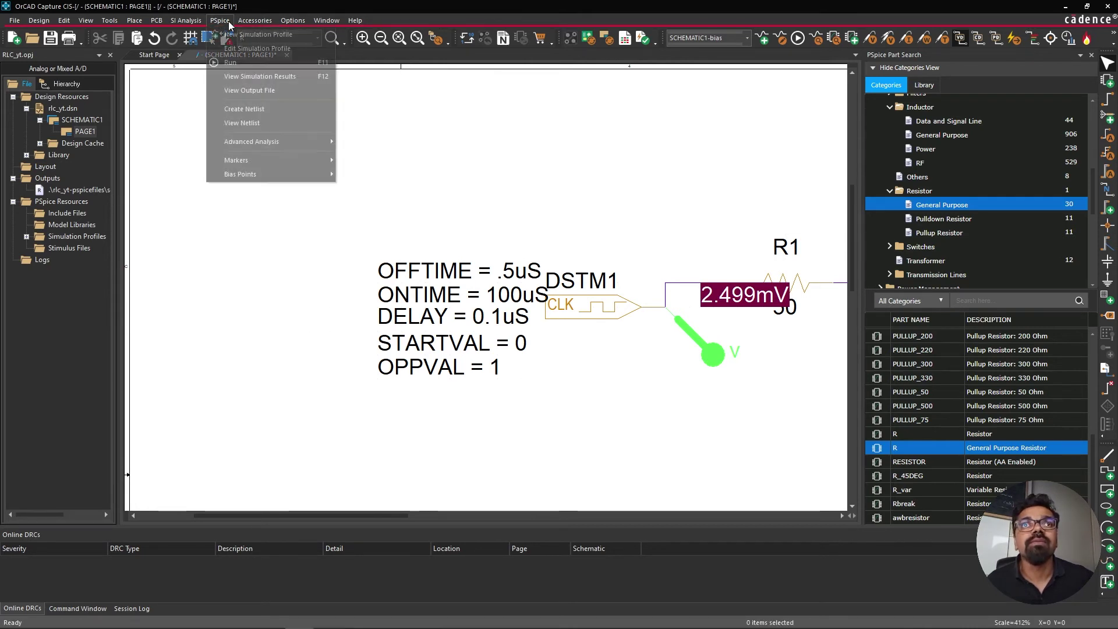
left_click(235, 75)
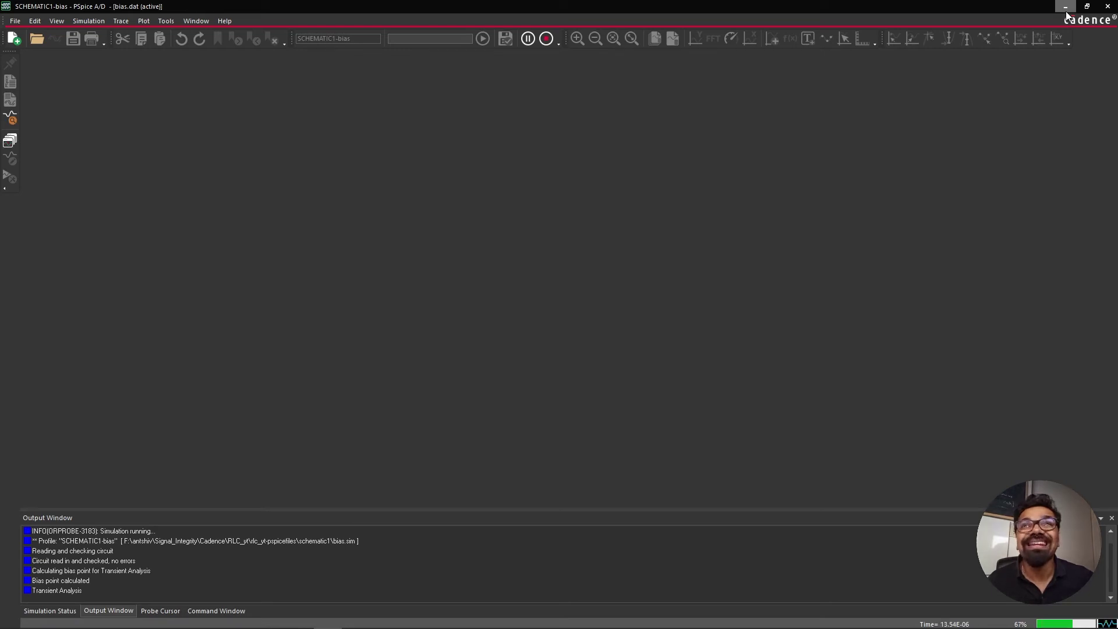
Step: Minimize PSpice A/D once the transient rerun starts, returning to the schematic
left_click(1066, 7)
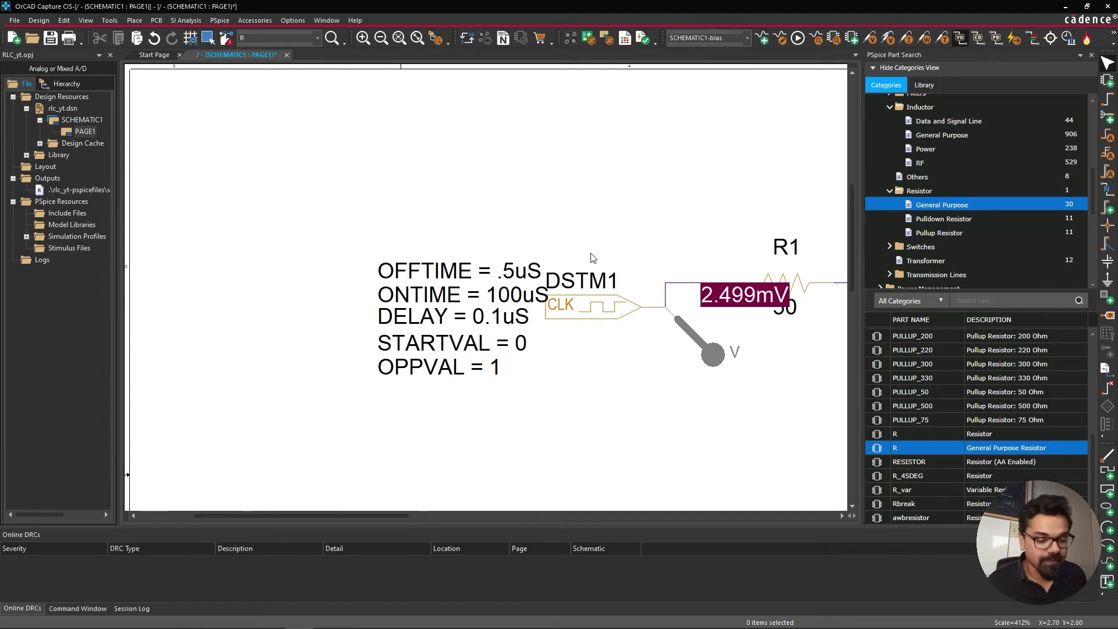
Step: Add another zero to Maximum Step Size, making it 0.00000000001 seconds
scroll(623, 268, "down", 2, "ctrl")
scroll(463, 233, "up", 2, "ctrl")
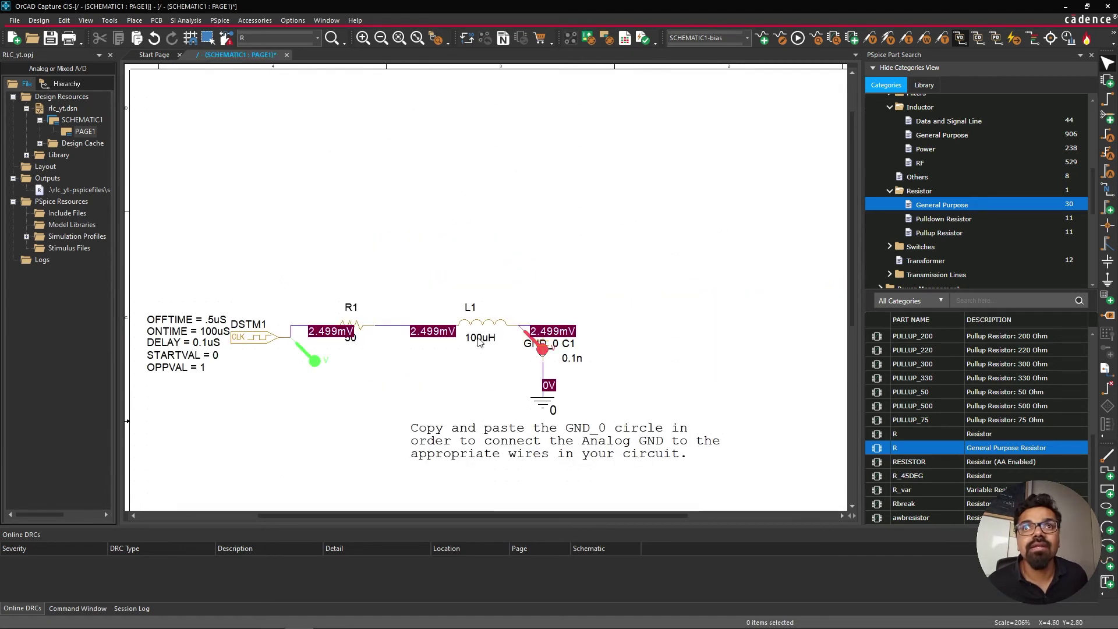
left_click(219, 20)
left_click(244, 49)
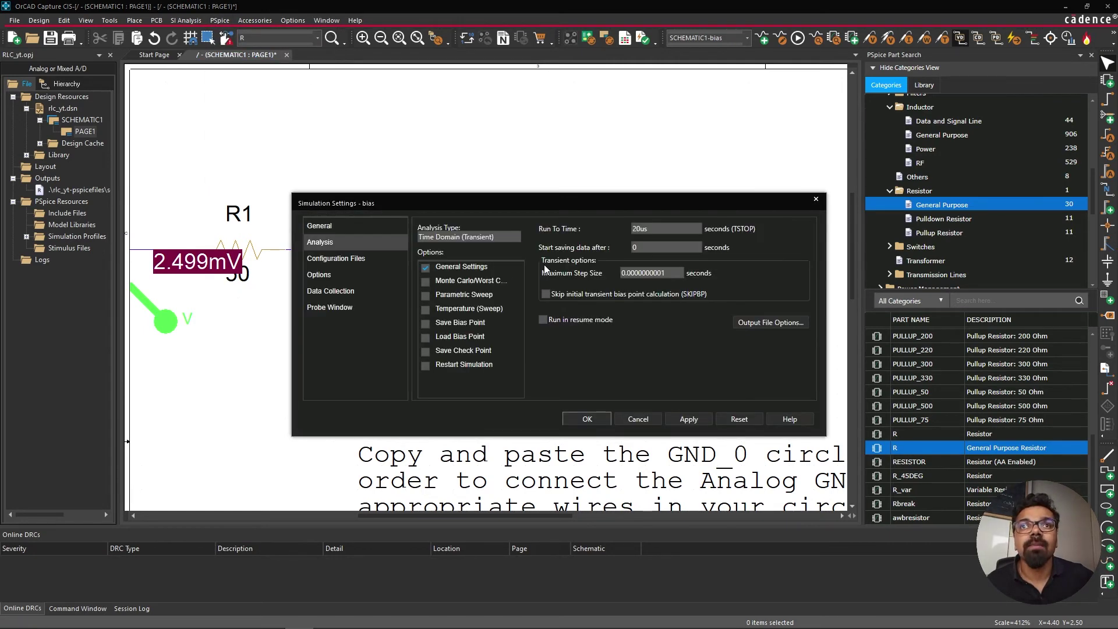
left_click(670, 276)
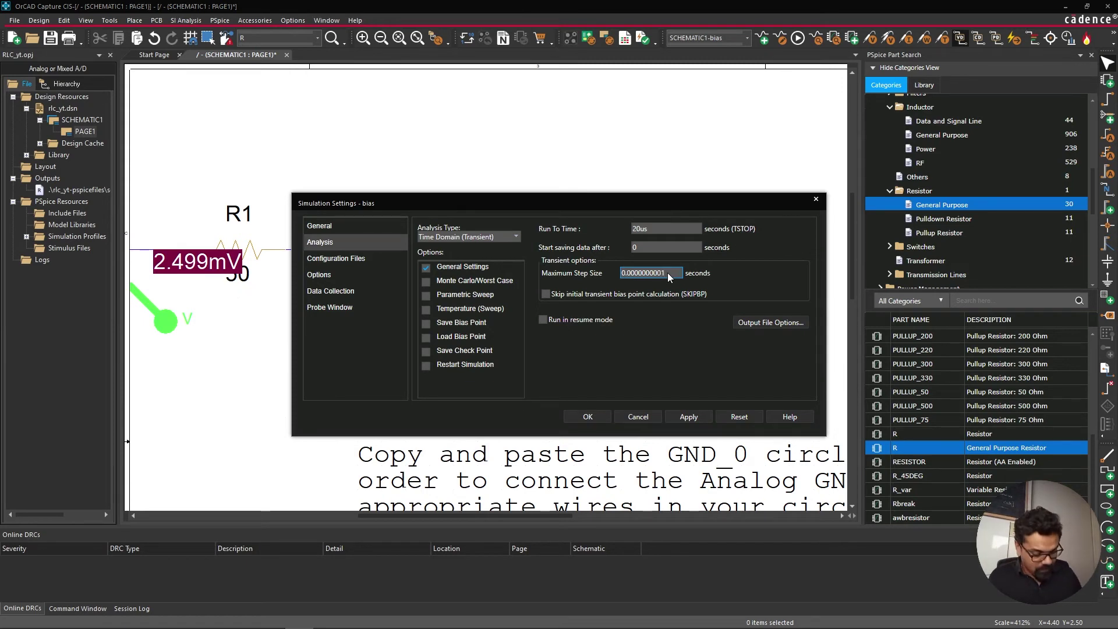
type("00")
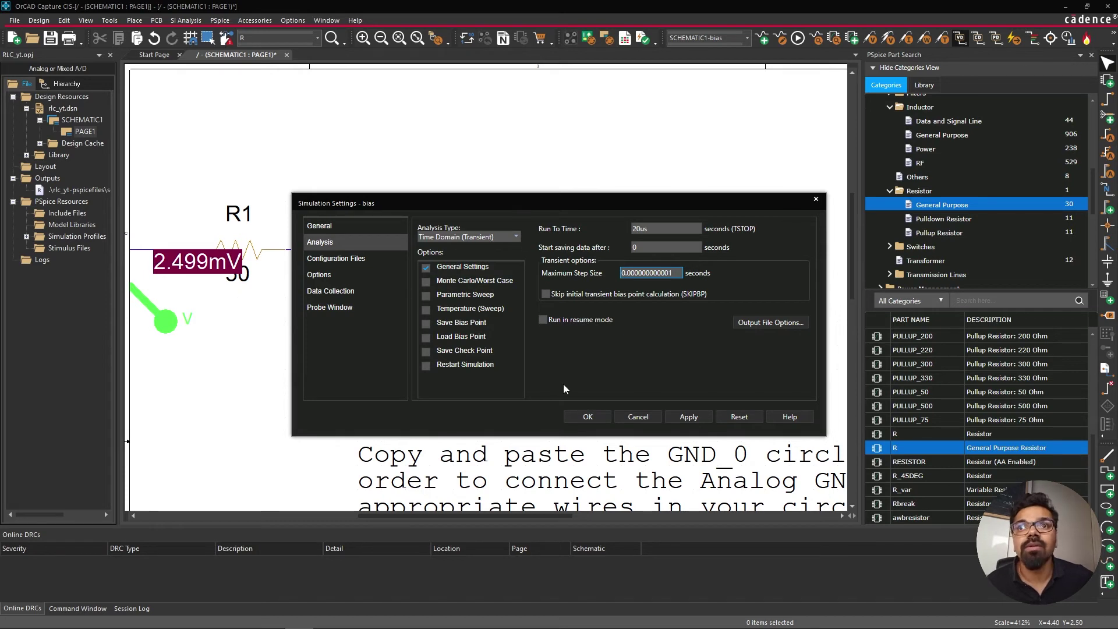
left_click(588, 417)
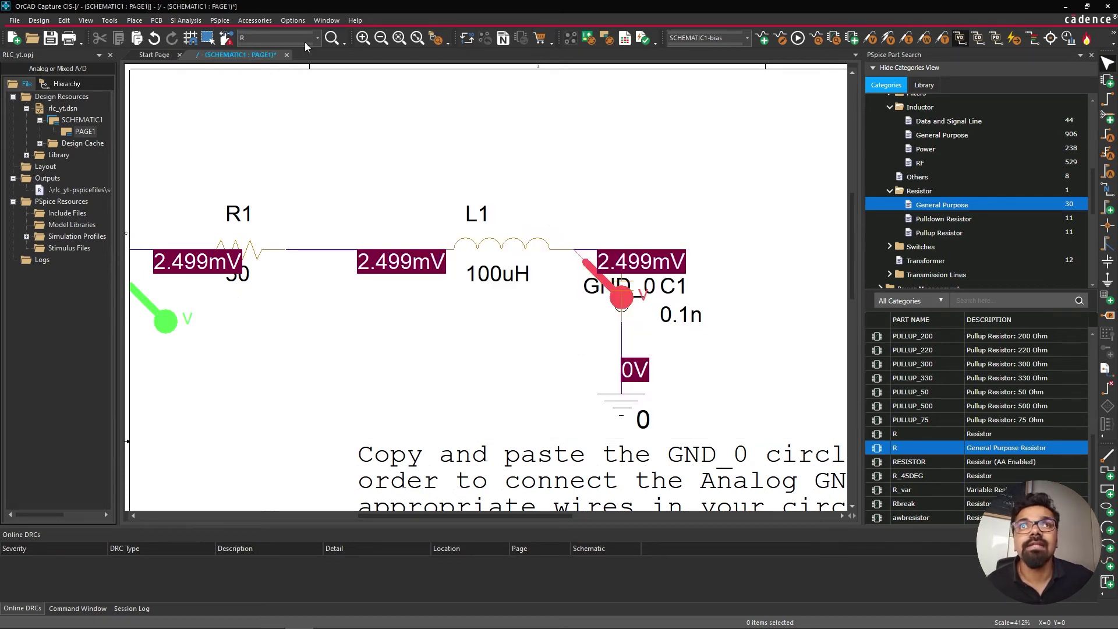
left_click(220, 21)
Step: Rerun the simulation at the 1ps step toward the 20us end time
left_click(242, 67)
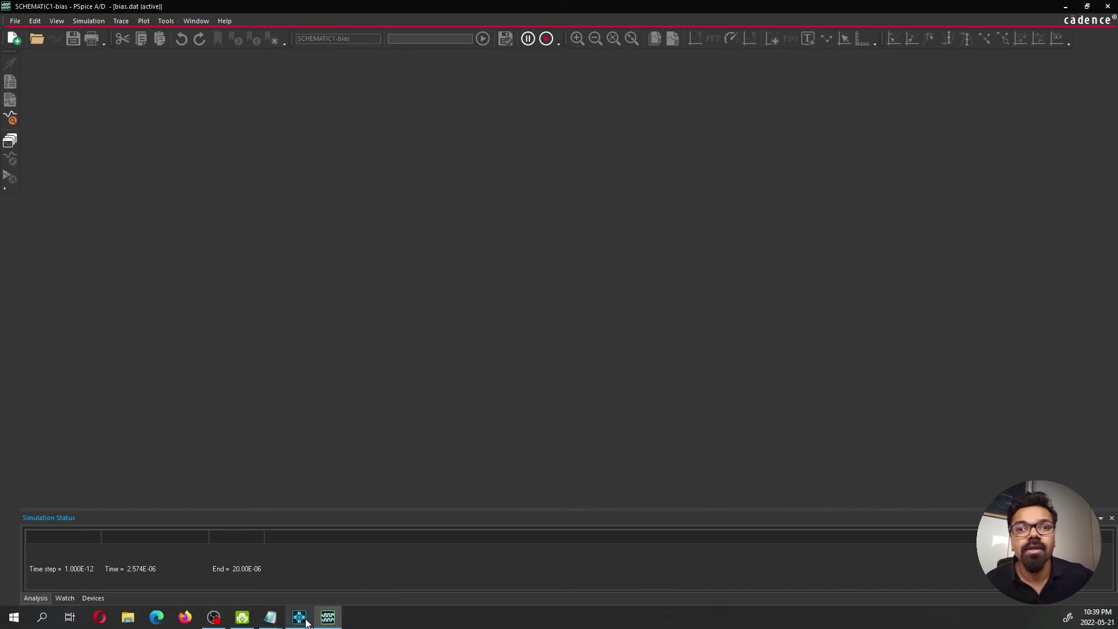
left_click(306, 622)
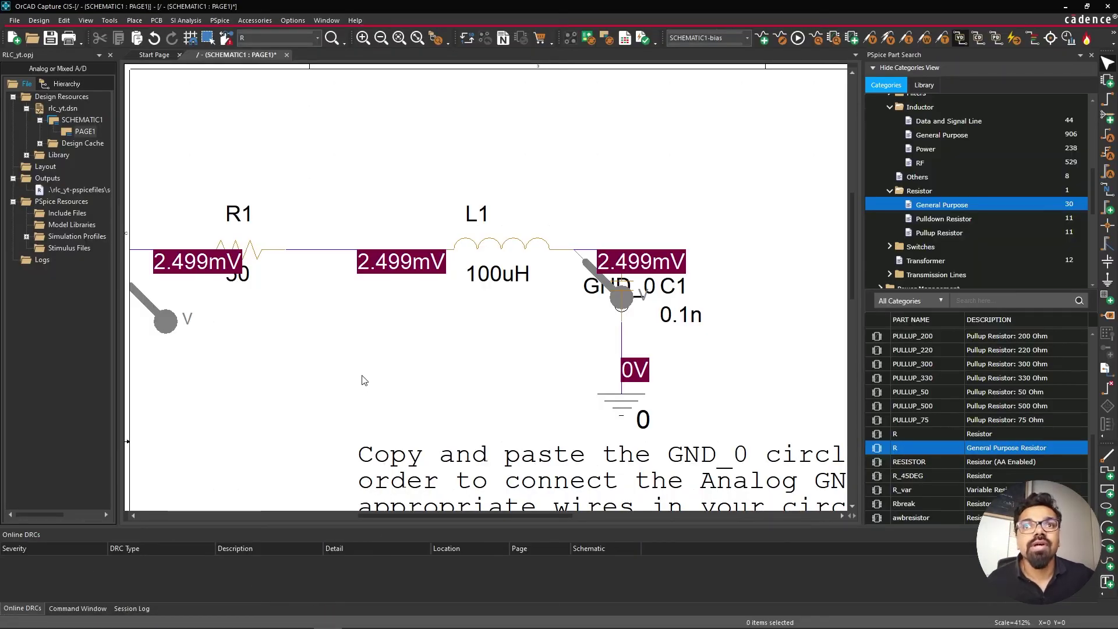
scroll(353, 392, "down", 2, "ctrl")
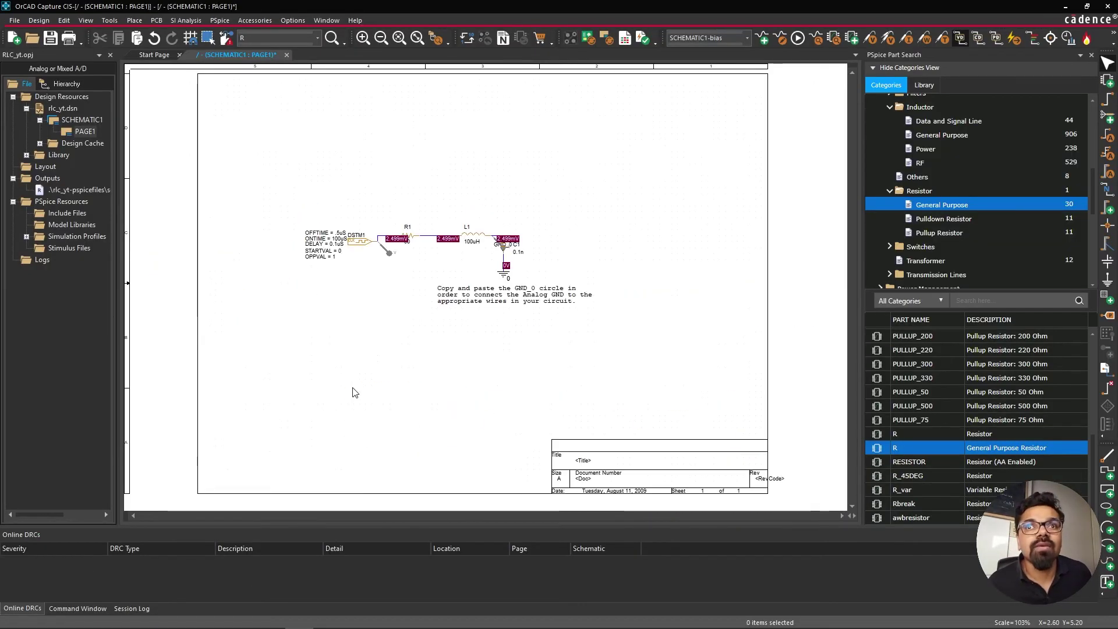
scroll(353, 240, "up", 1, "ctrl")
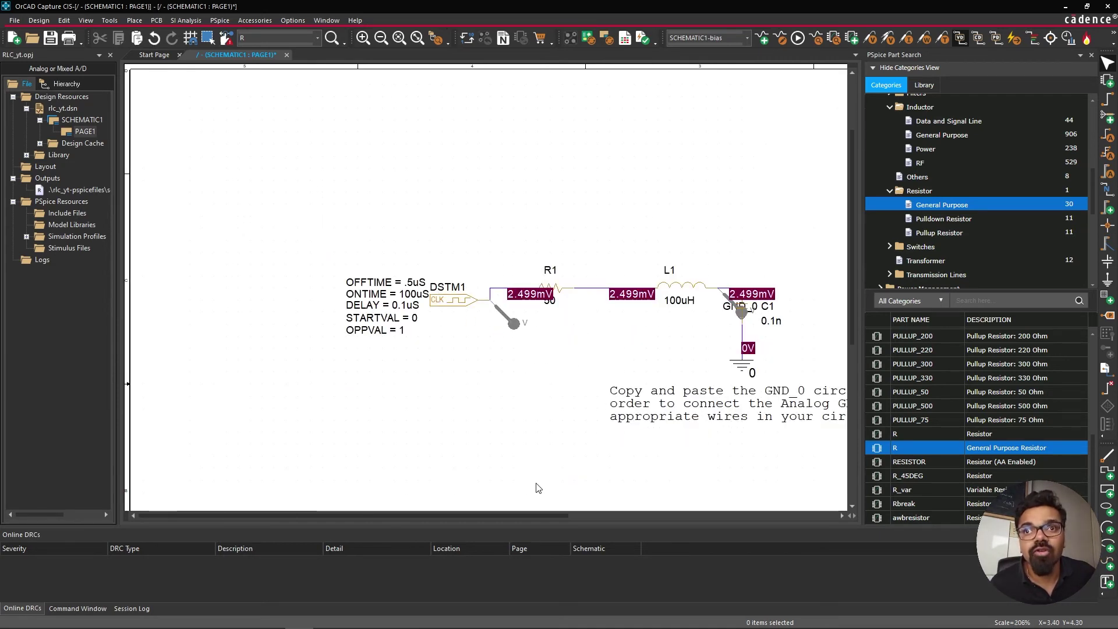
left_click_drag(543, 515, 619, 512)
scroll(507, 346, "up", 1)
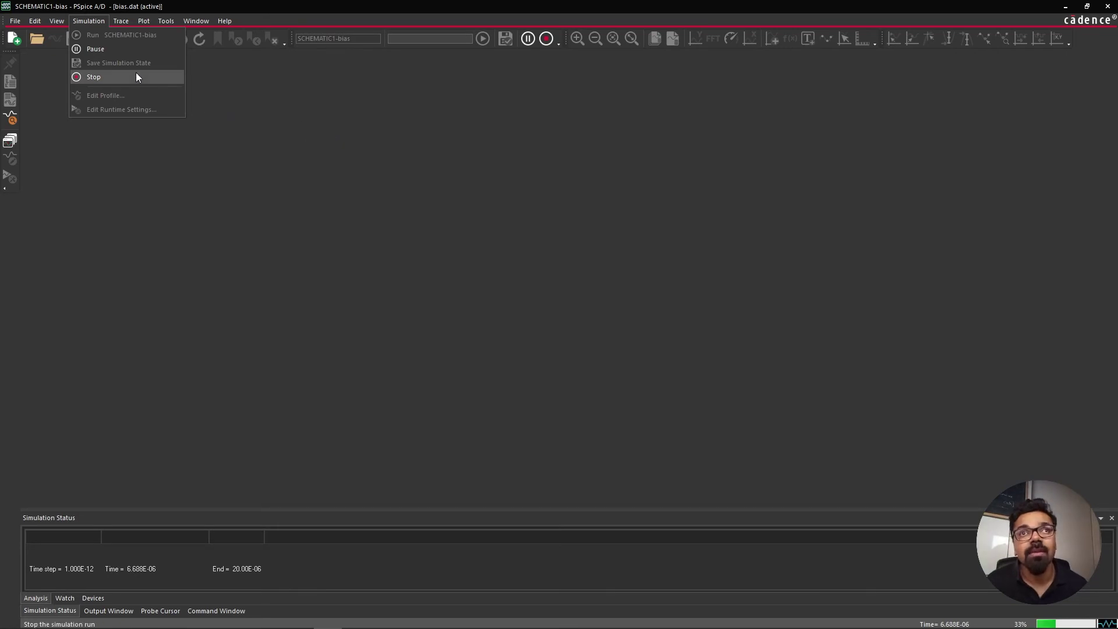
Step: Stop the simulation early and plot the partial V(L1:2) ringing up to about 6.7us
left_click(135, 76)
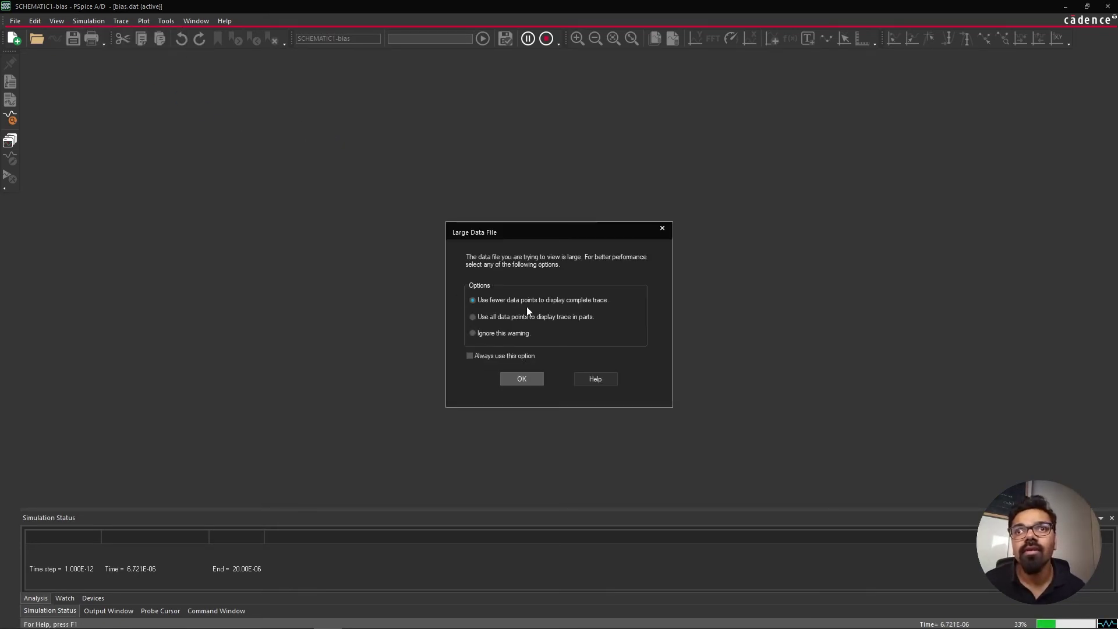
left_click(523, 379)
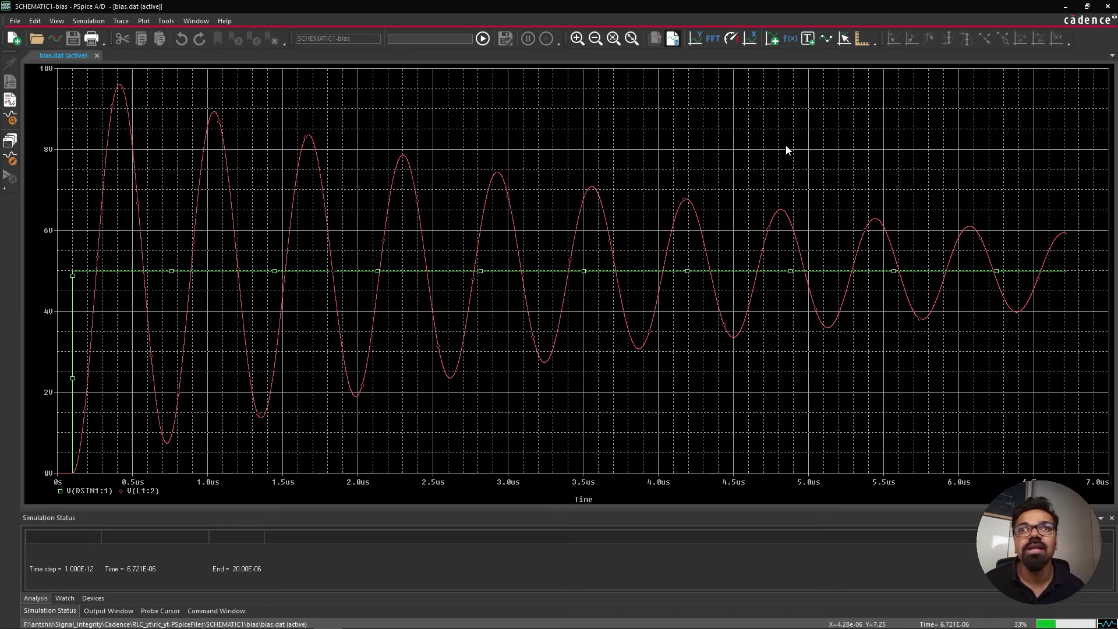
left_click(1066, 8)
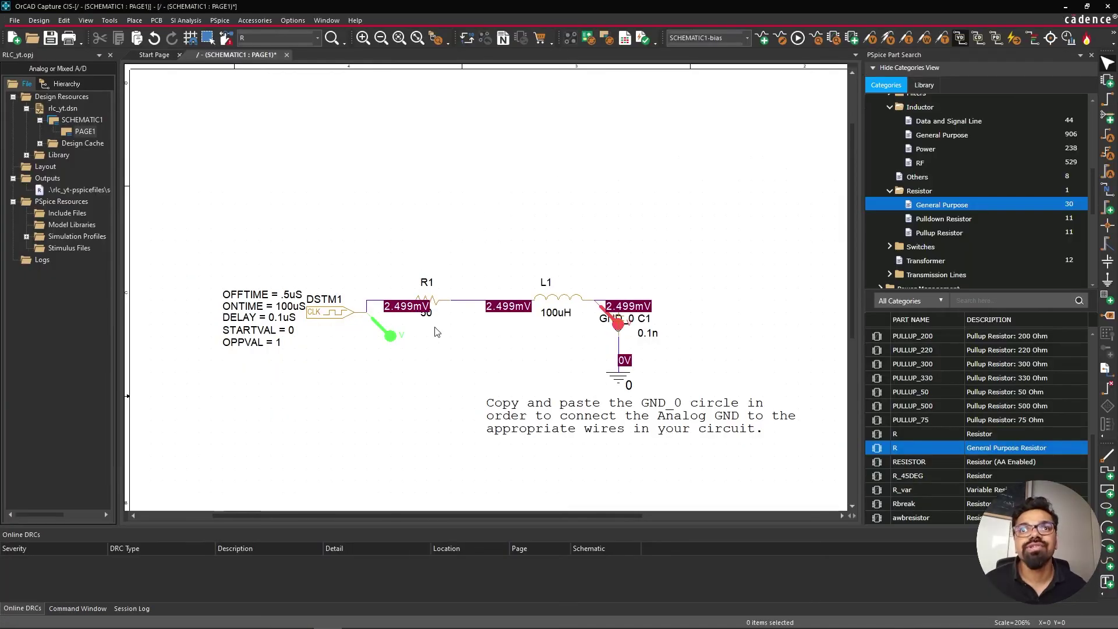
Step: Change inductor L1's value from 100uH to 10uH
double_click(556, 313)
left_click(519, 257)
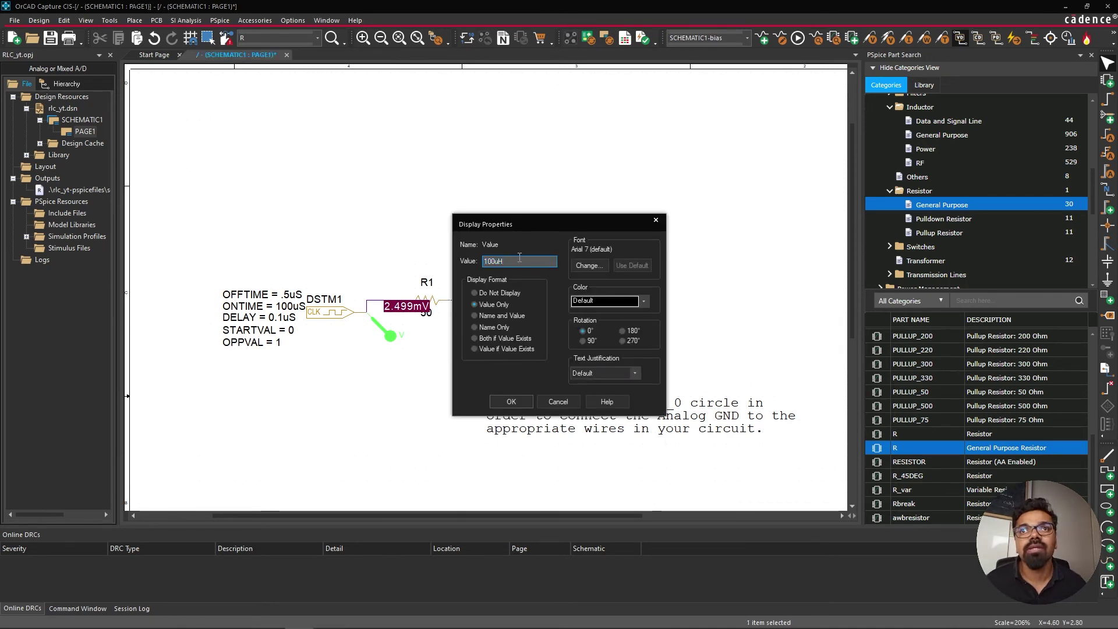
key("Left")
key("Left")
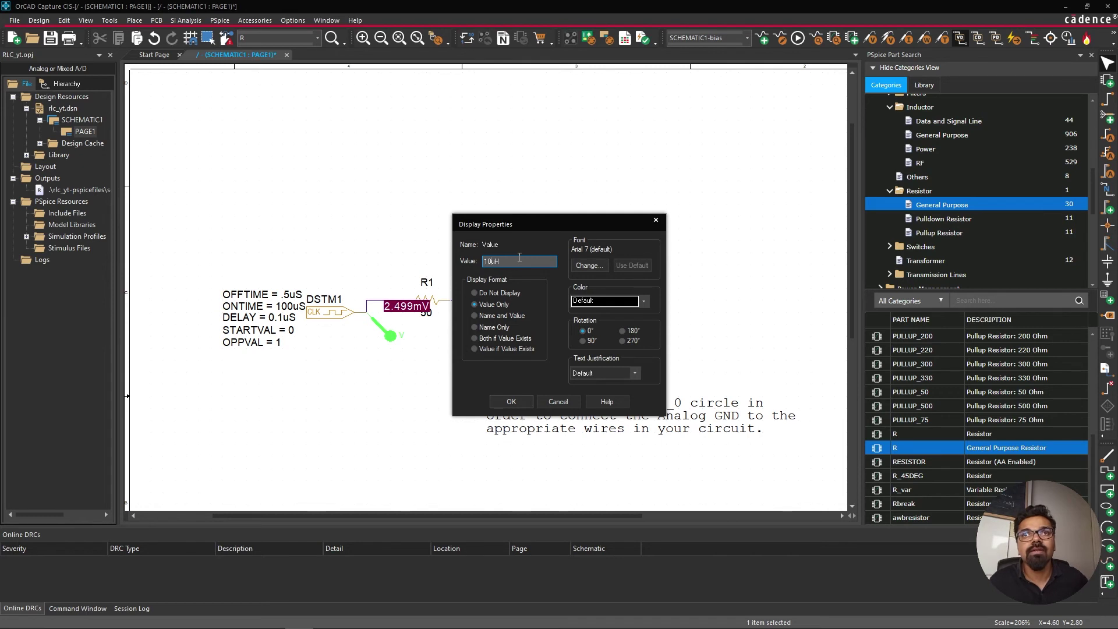
left_click(521, 399)
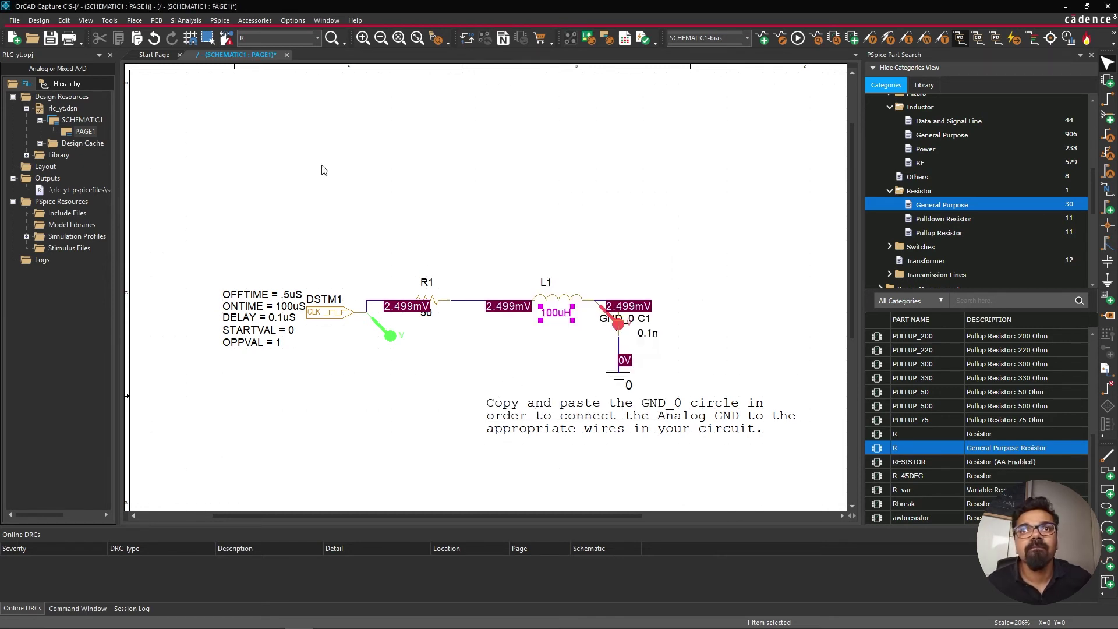
Step: Start a PSpice rerun, stop it shortly after, and return to the schematic
left_click(220, 21)
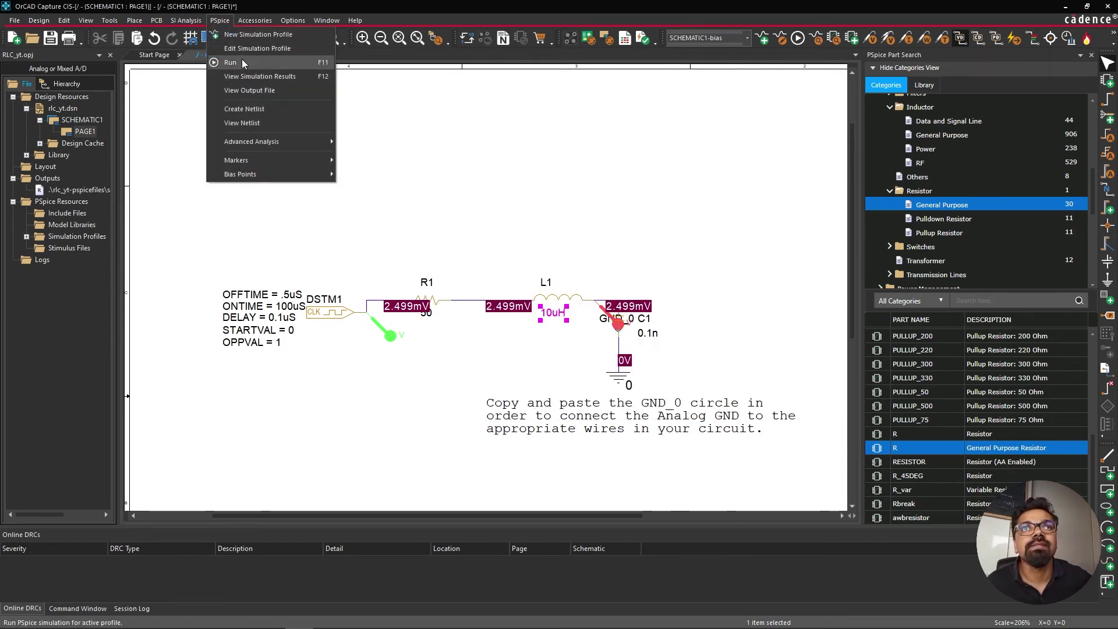
left_click(242, 59)
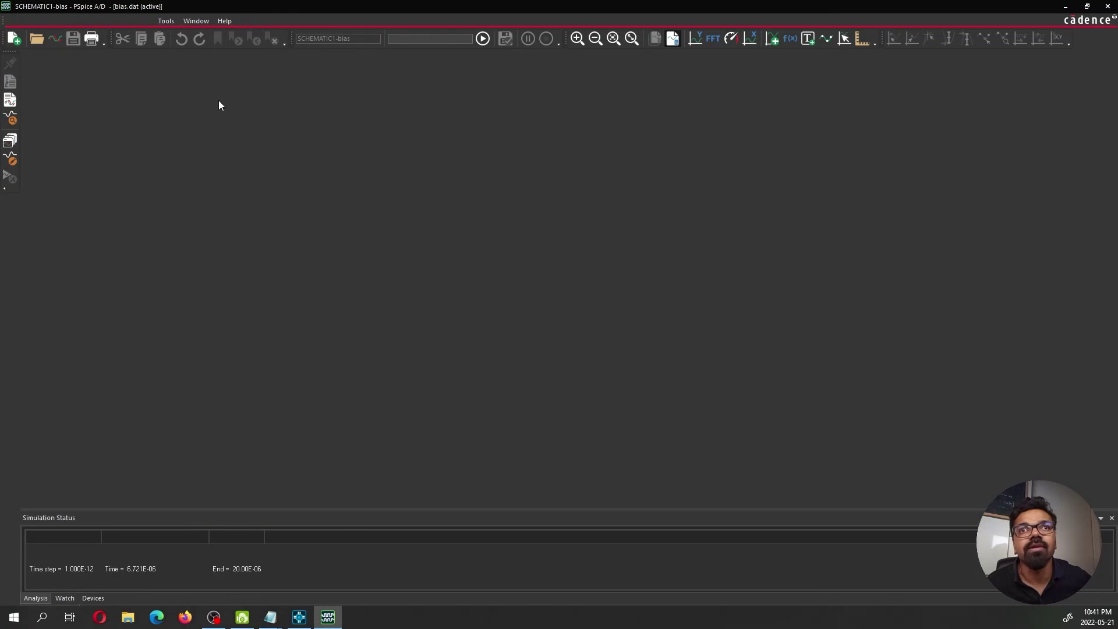
left_click(87, 20)
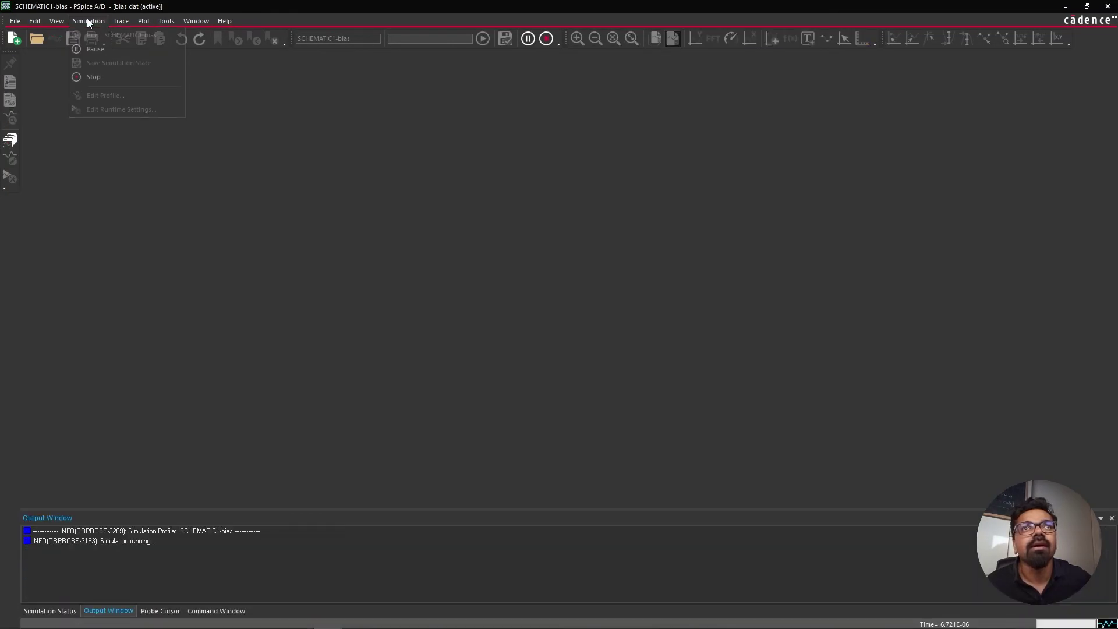
left_click(117, 72)
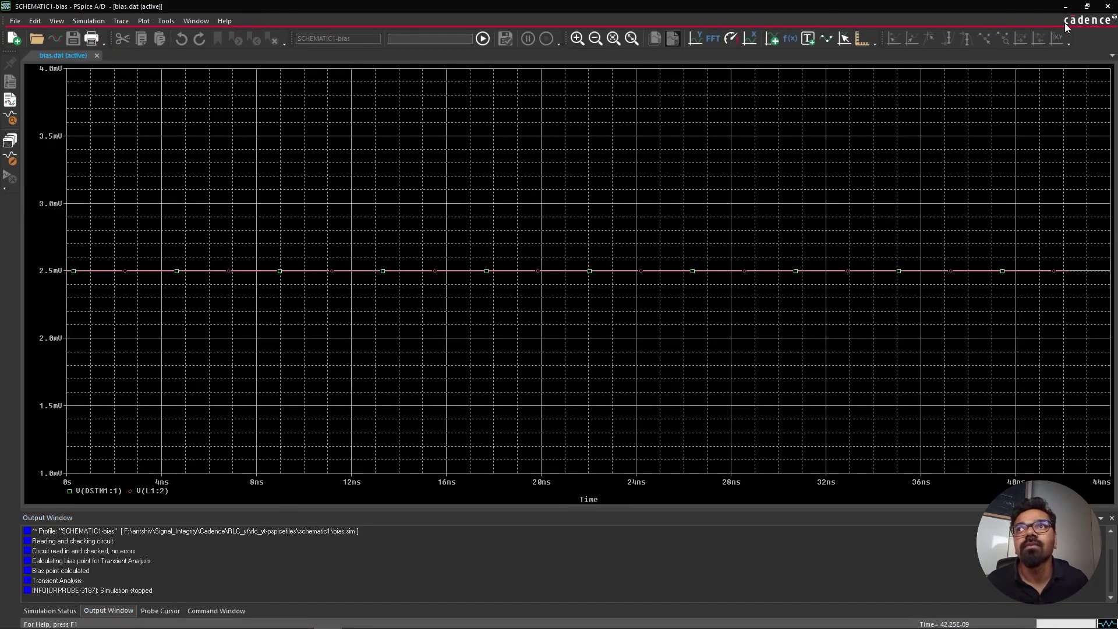
left_click(1064, 7)
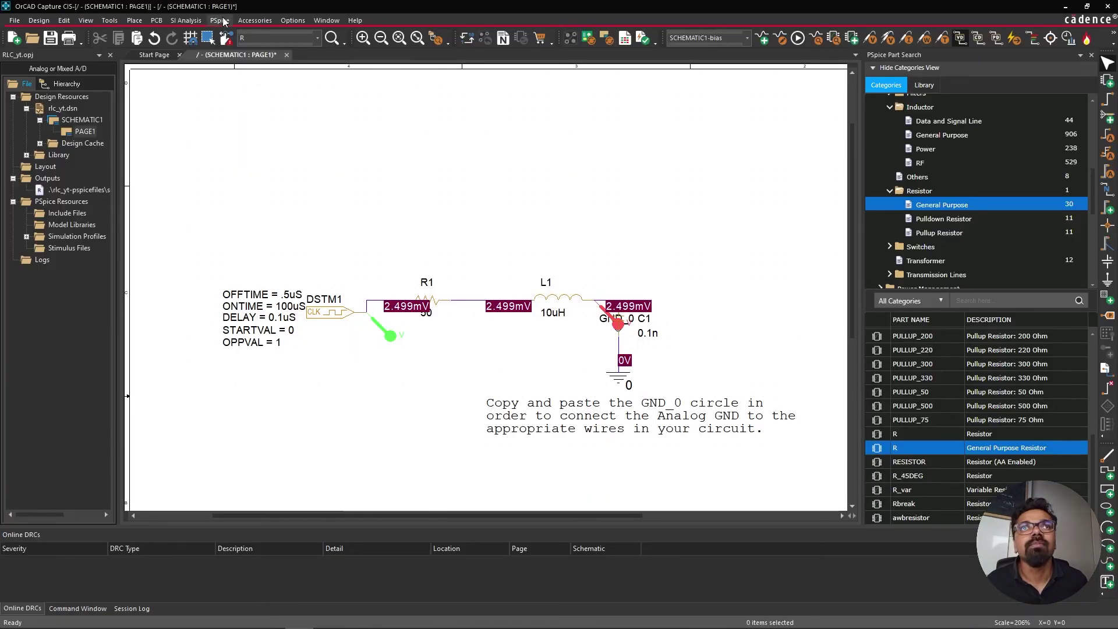
Step: Set Maximum Step Size back to 0.0000000001 seconds and rerun with L1 at 10uH
left_click(220, 20)
left_click(239, 49)
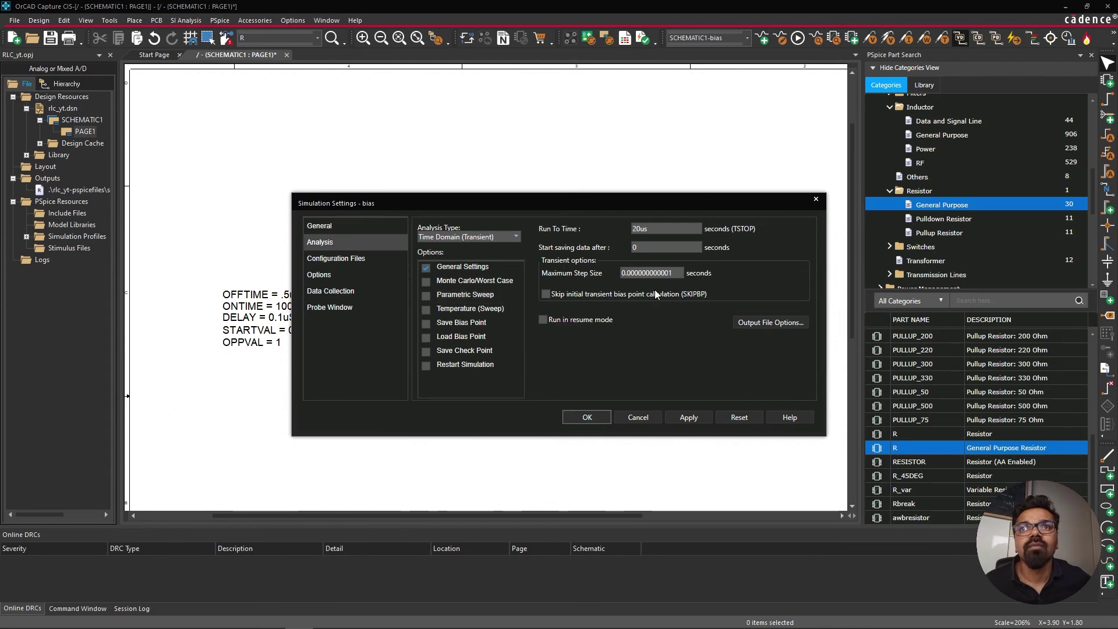
left_click(670, 272)
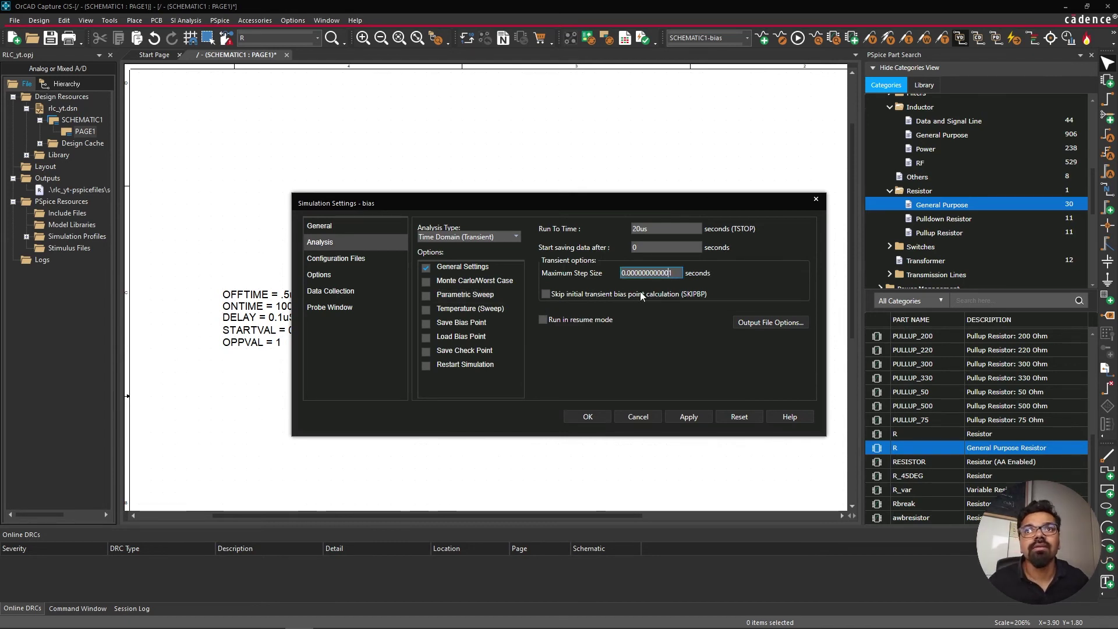
key("BackSpace")
key("BackSpace")
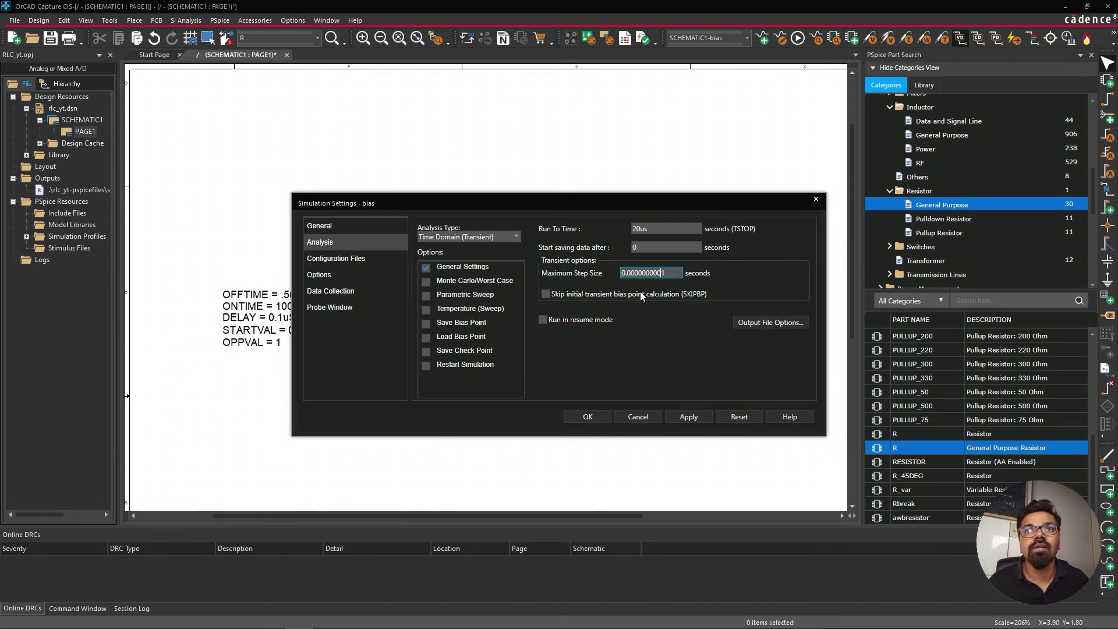
left_click(582, 417)
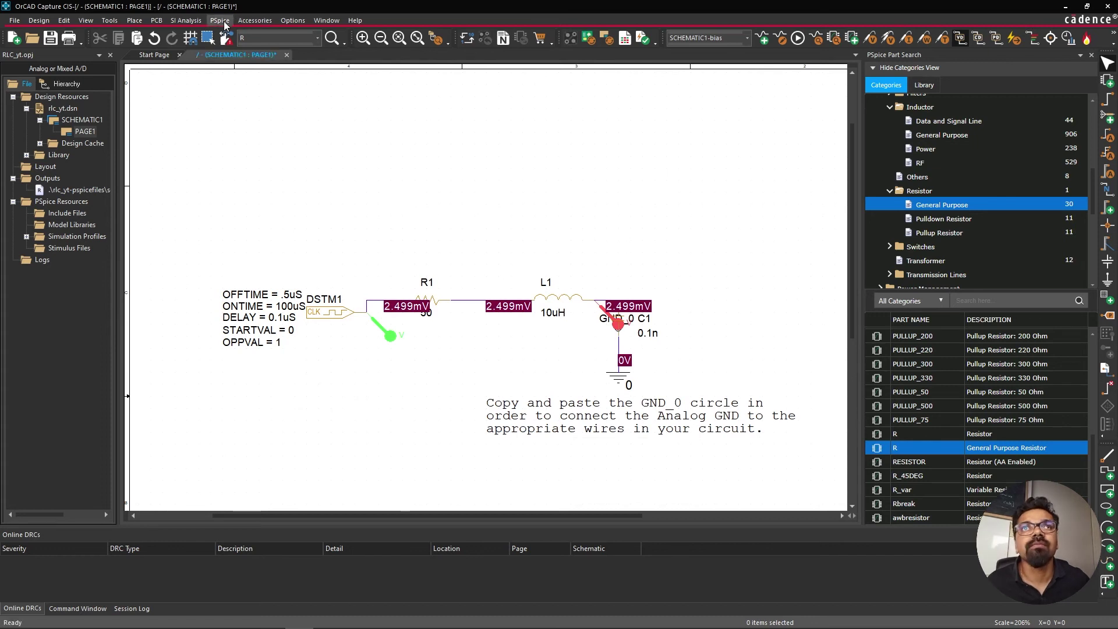
left_click(220, 21)
left_click(246, 68)
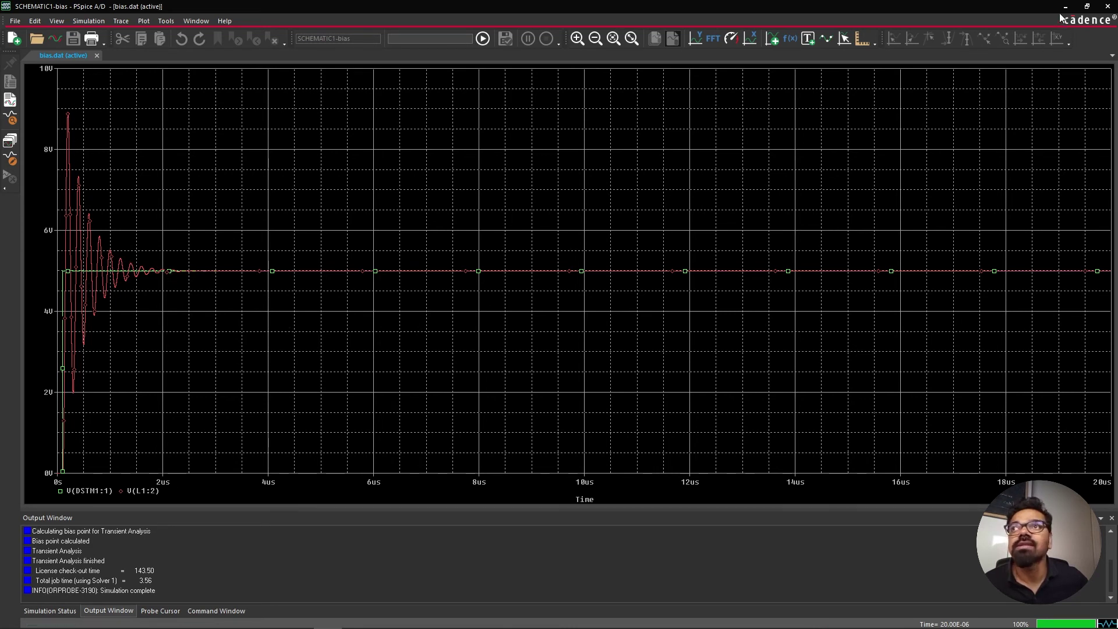
Step: Shorten the simulation profile's Run To Time from 20us to 4us
left_click(123, 26)
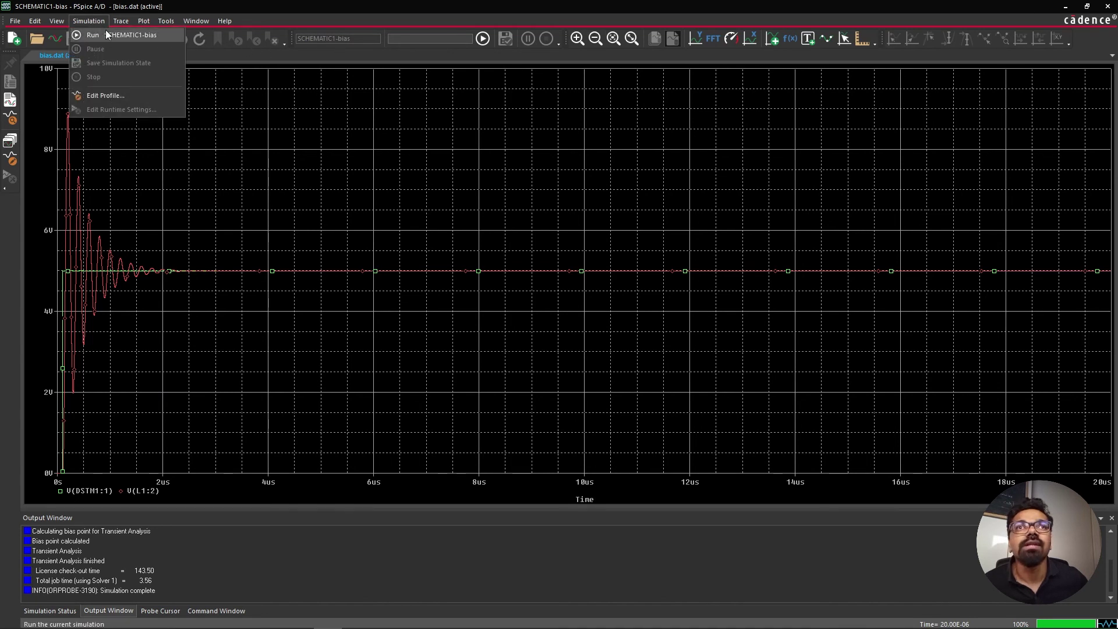
left_click(361, 96)
left_click(91, 21)
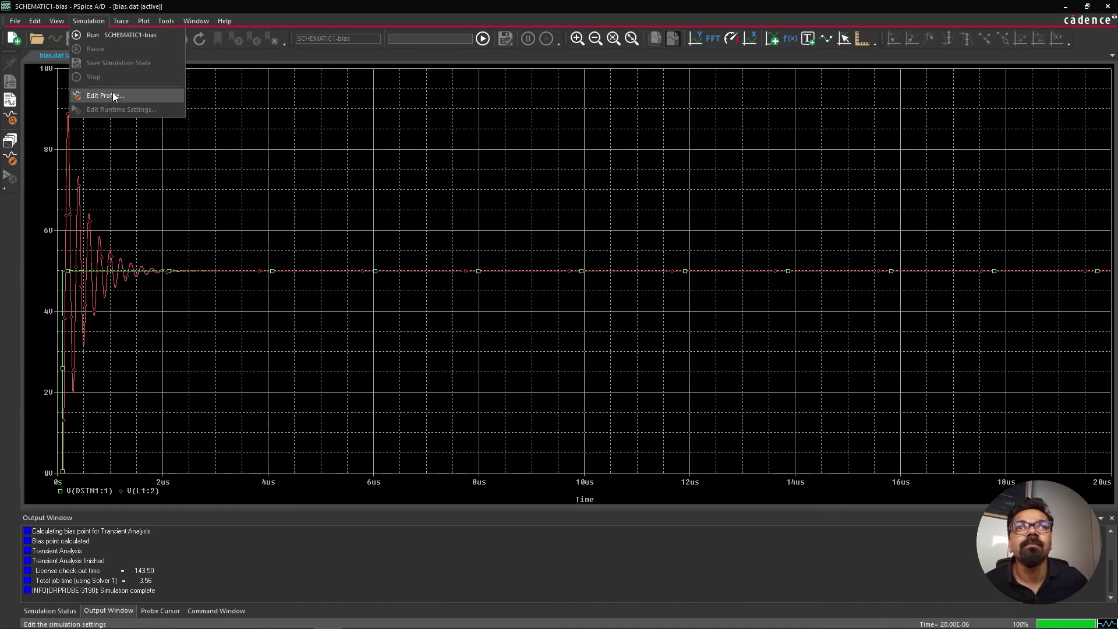
left_click(377, 211)
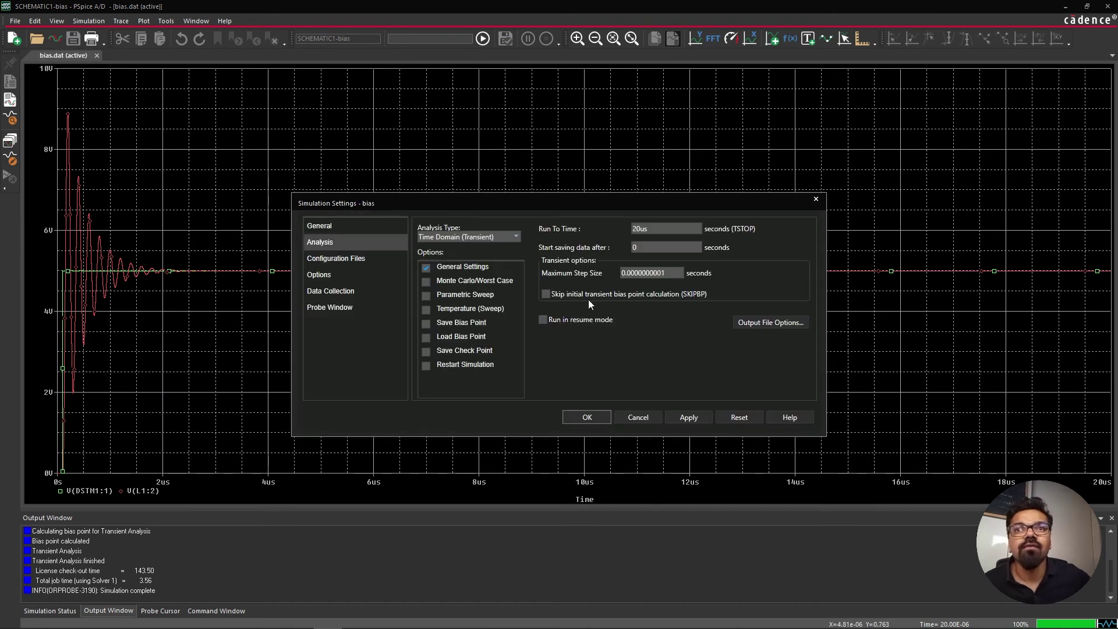
left_click(642, 229)
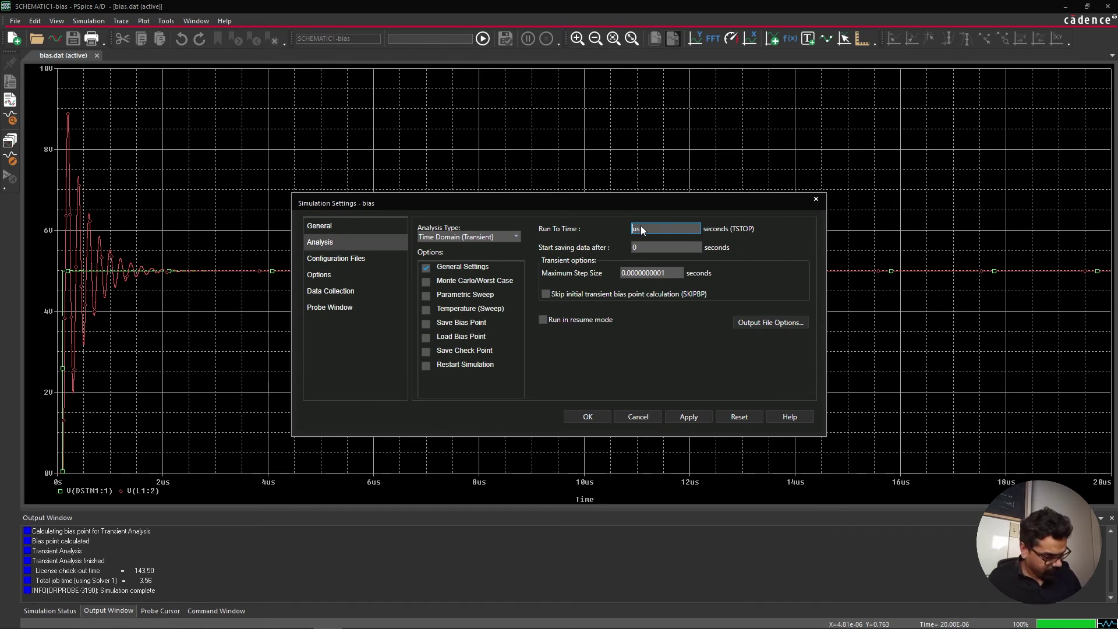
left_click(588, 417)
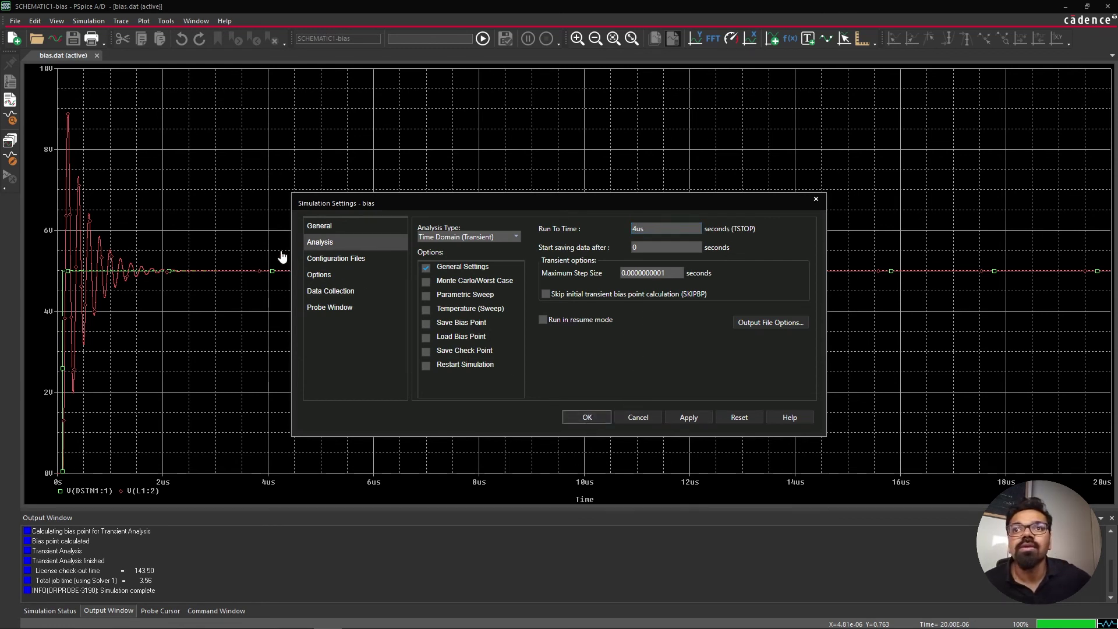
Step: Rerun the SCHEMATIC1-bias simulation with the shorter run time
left_click(121, 20)
mouse_move(89, 20)
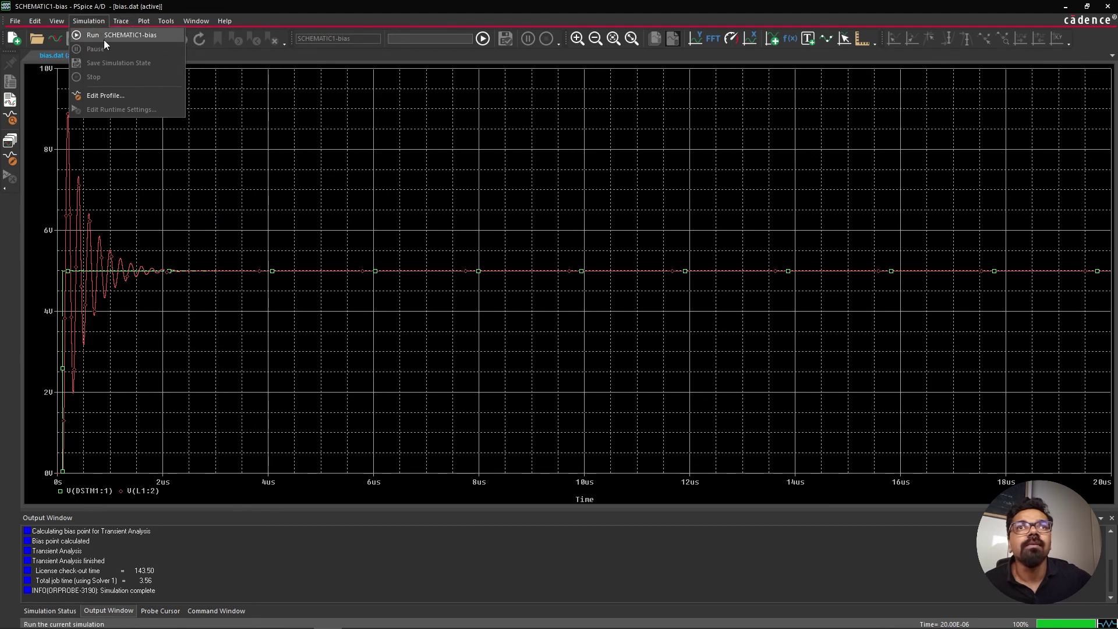
left_click(103, 36)
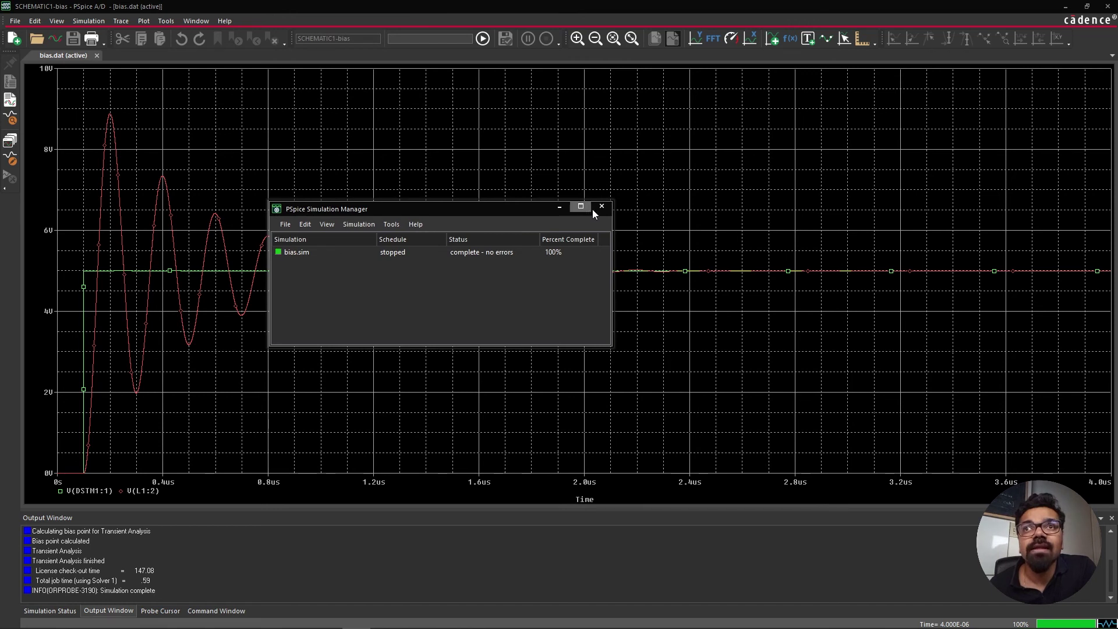
Step: Close the Simulation Manager, confirming with Yes, then exit PSpice A/D back to the schematic
left_click(595, 208)
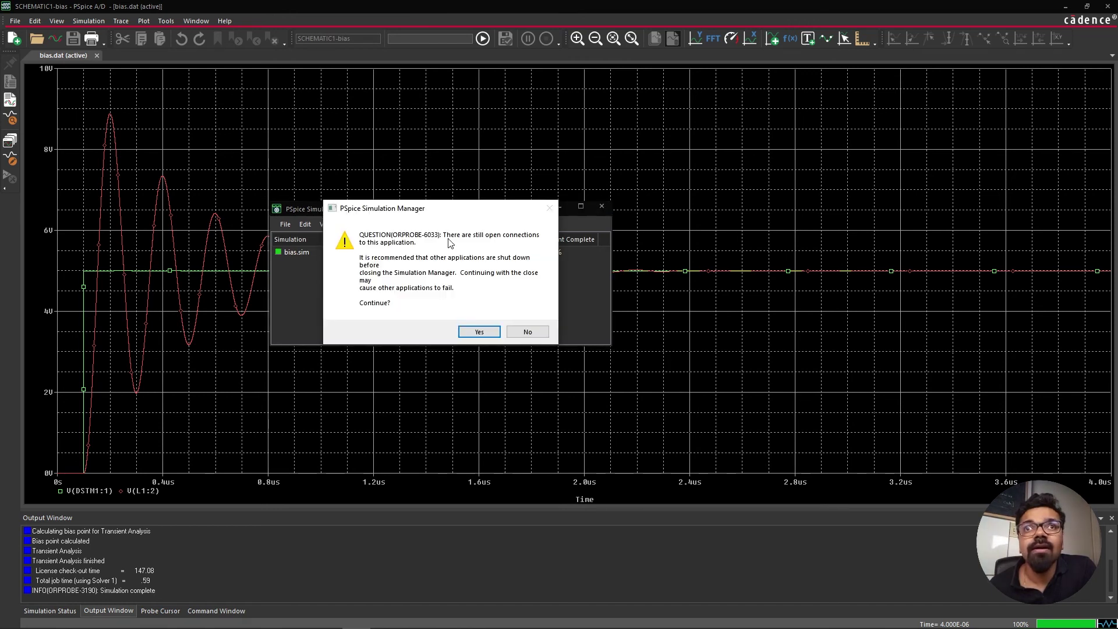
left_click(480, 332)
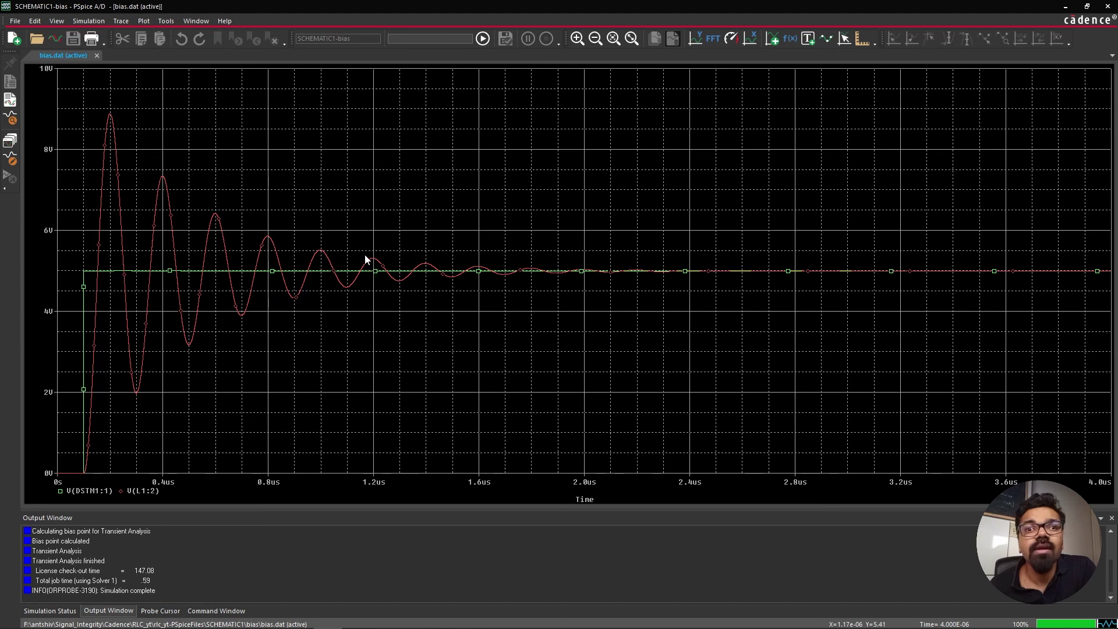
left_click(1108, 5)
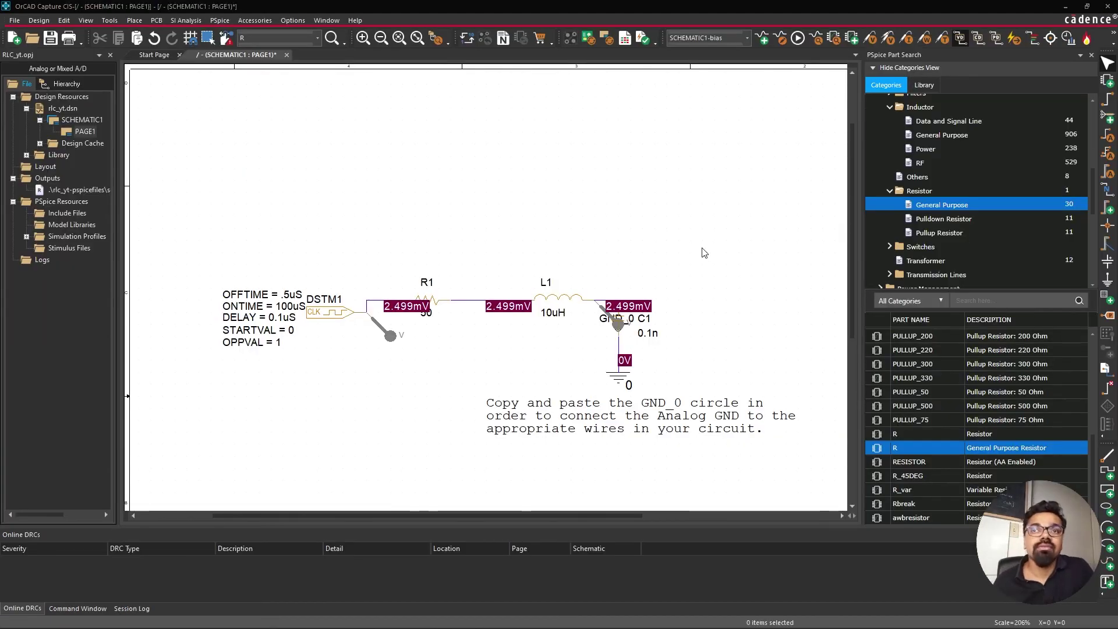